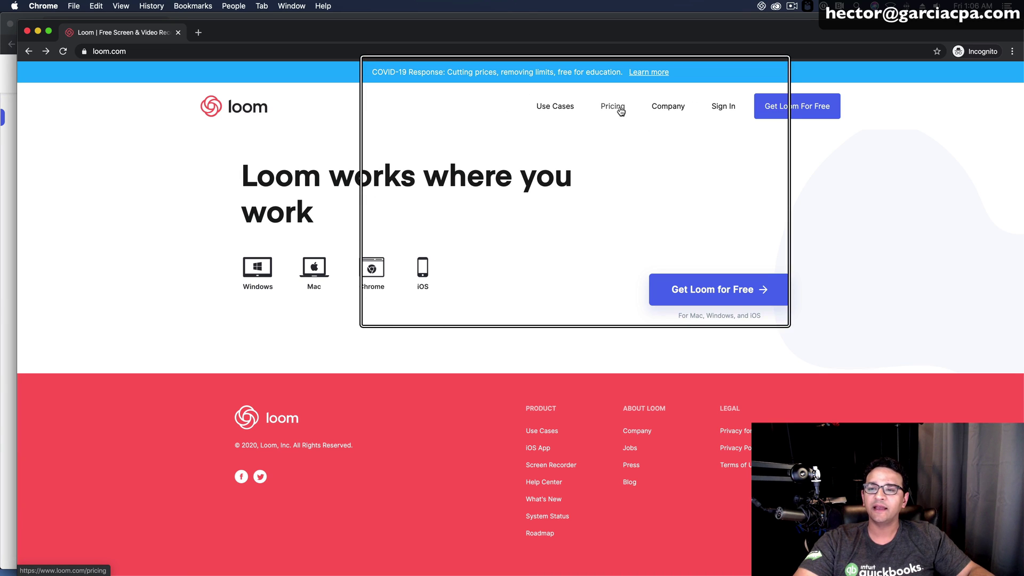
# - Open the Loom pricing page and review the plans and the available Chrome extension, desktop and web apps
pyautogui.click(617, 108)
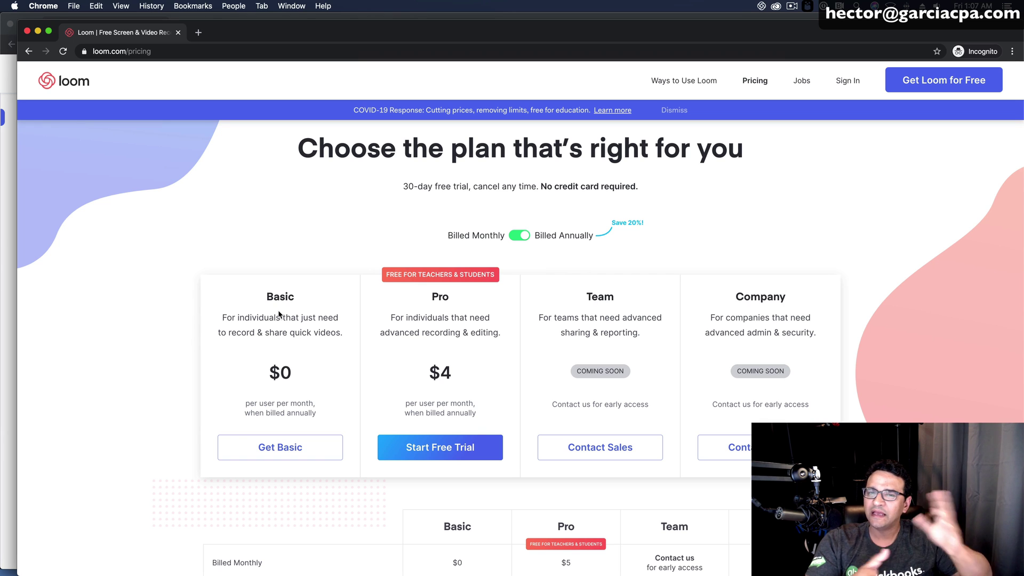
pyautogui.moveTo(437, 295); pyautogui.dragTo(452, 301)
pyautogui.click(454, 314)
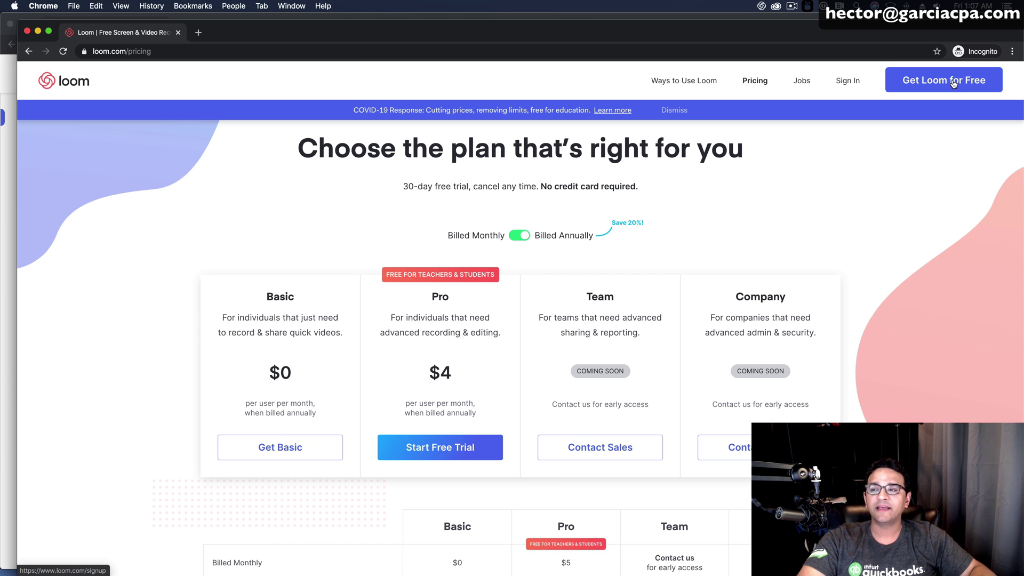
pyautogui.scroll(-20, 752, 206)
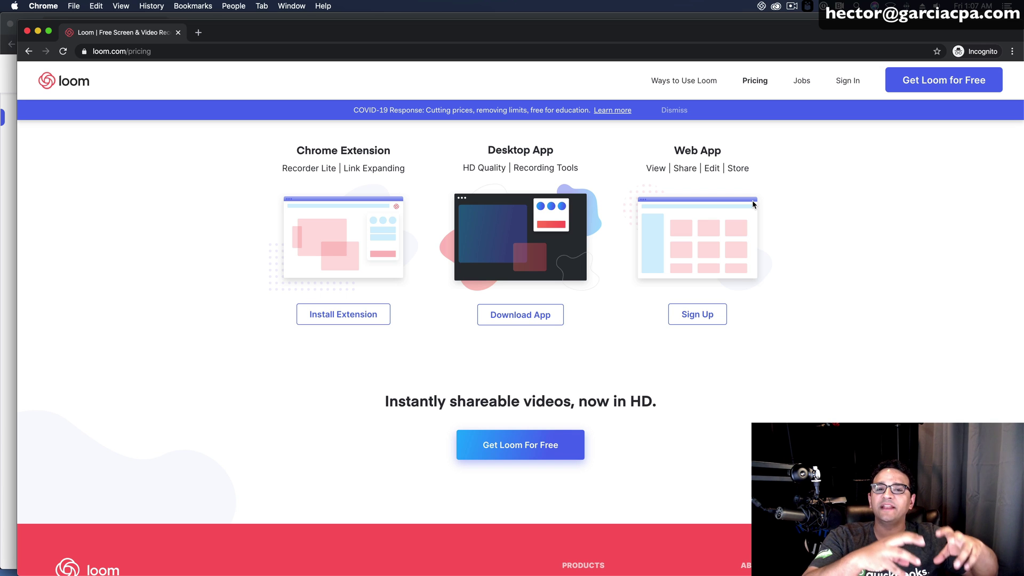
# - Switch to the signed-in Loom browser window, open the QuickBooks sample company in a new tab, and launch the Loom recorder over it
pyautogui.click(13, 152)
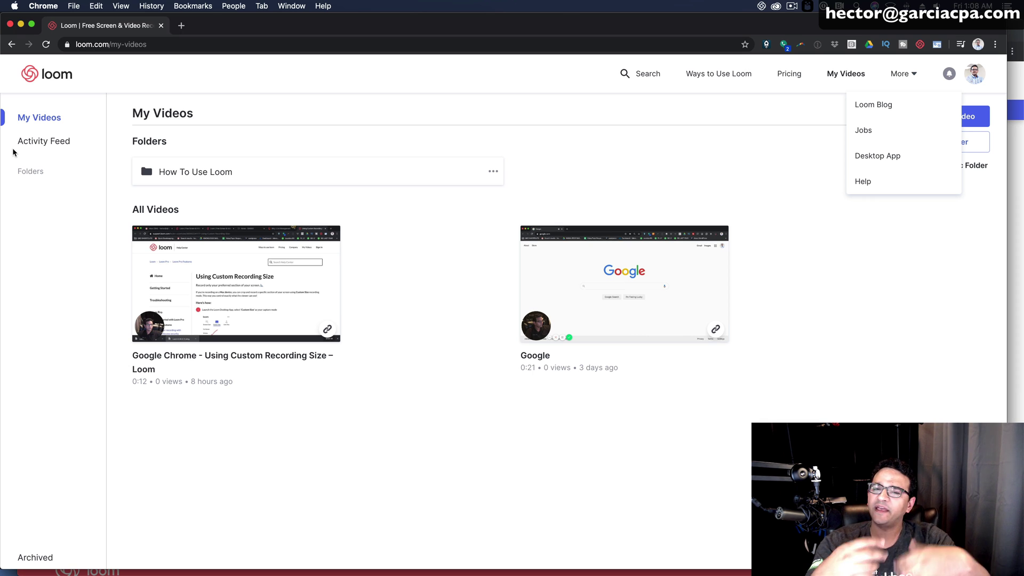
pyautogui.click(597, 165)
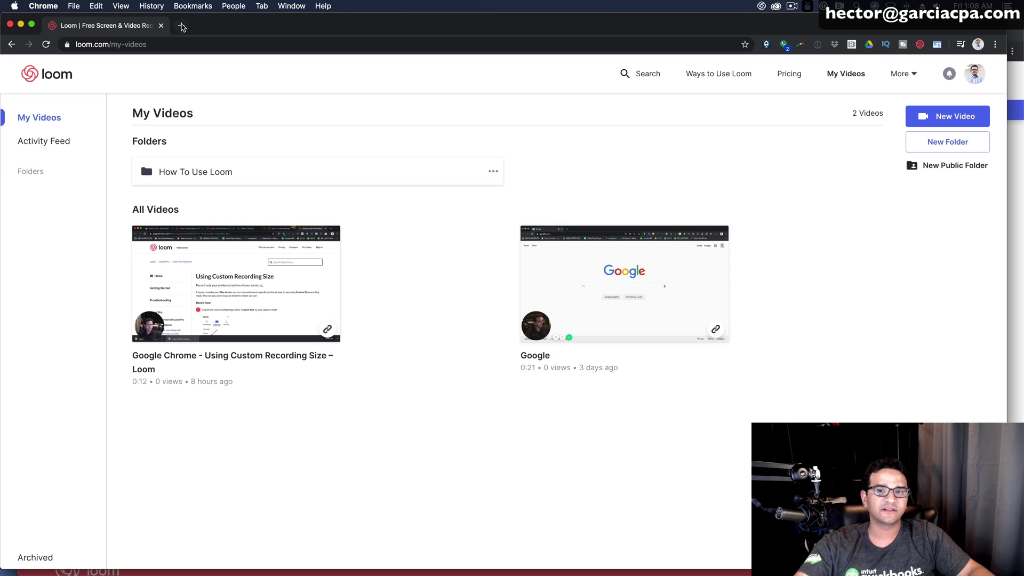
pyautogui.click(181, 26)
pyautogui.write('q')
pyautogui.click(335, 122)
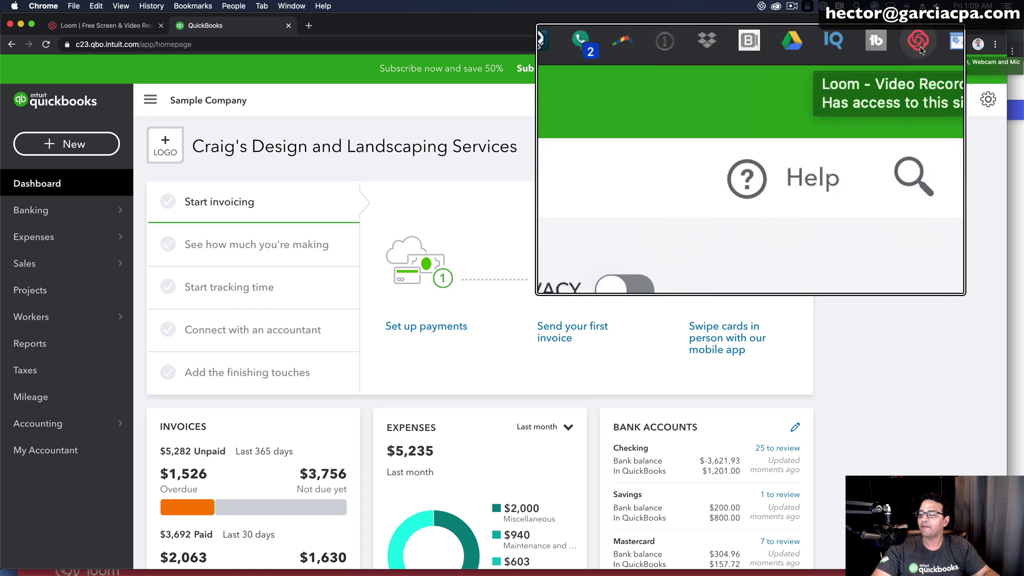
pyautogui.click(920, 45)
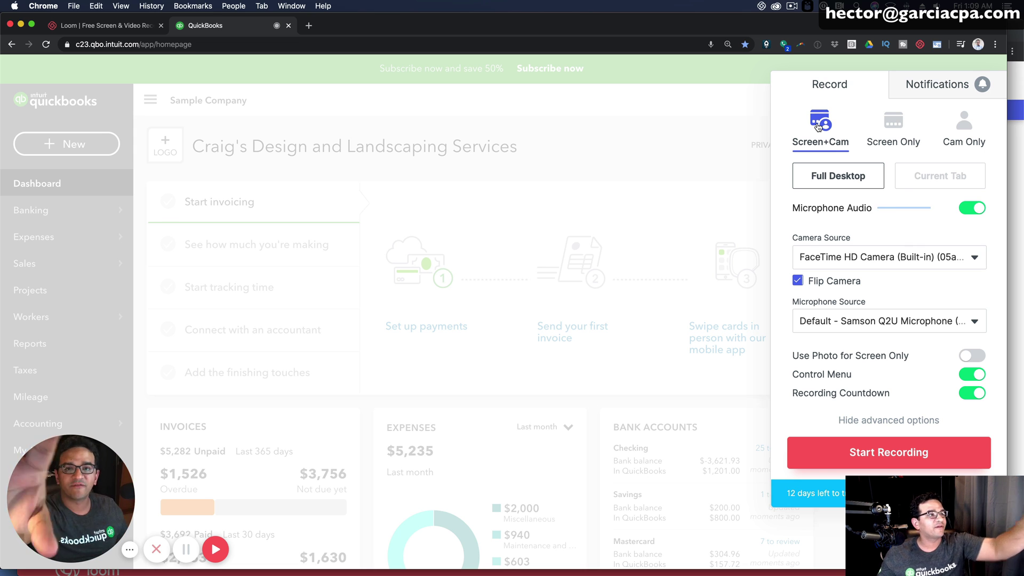
# - Try the Screen Only and Cam Only recording modes, enlarging the camera bubble to its biggest size in Cam Only
pyautogui.click(904, 125)
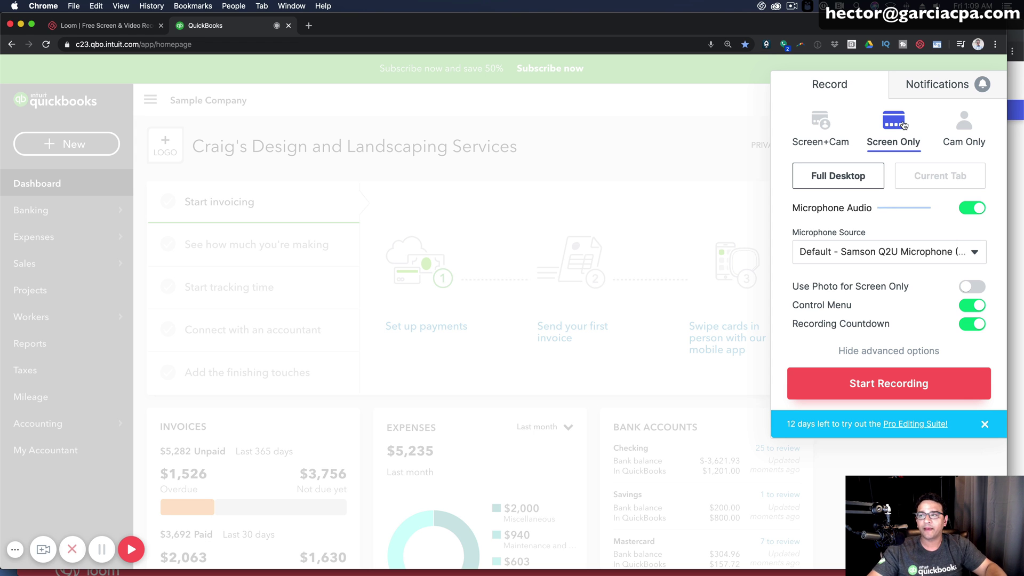
pyautogui.click(973, 124)
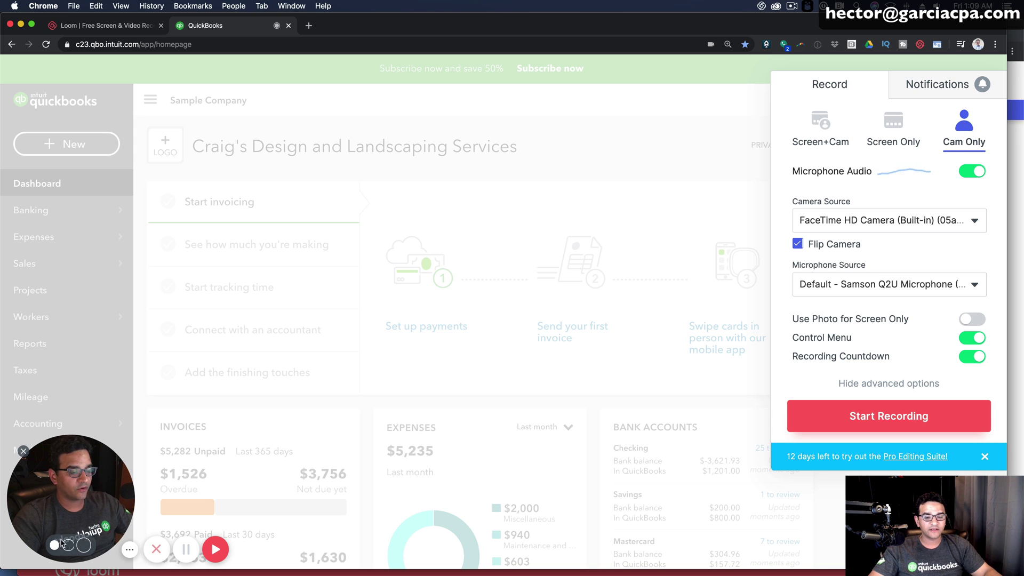
pyautogui.moveTo(62, 544)
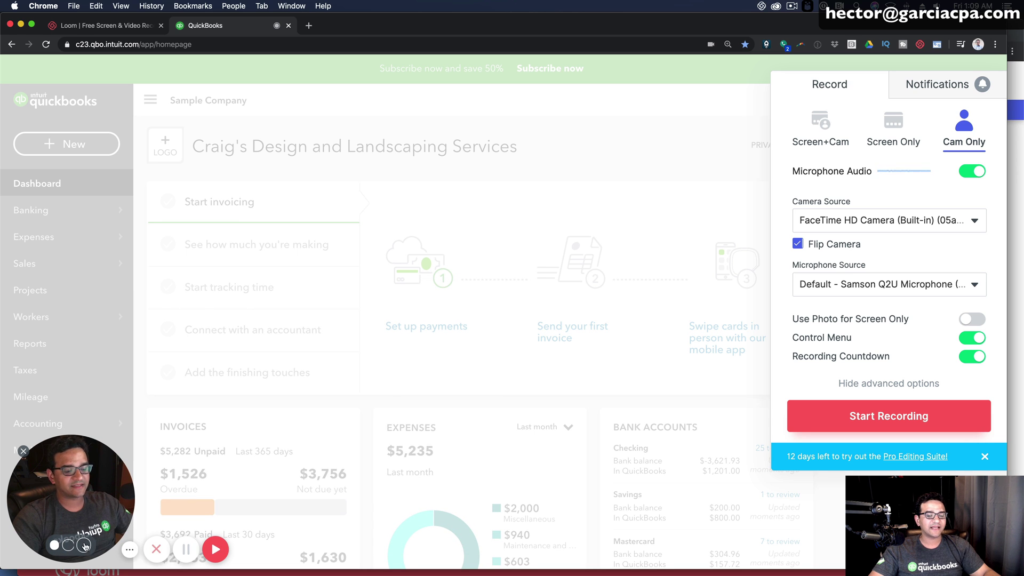
pyautogui.click(84, 545)
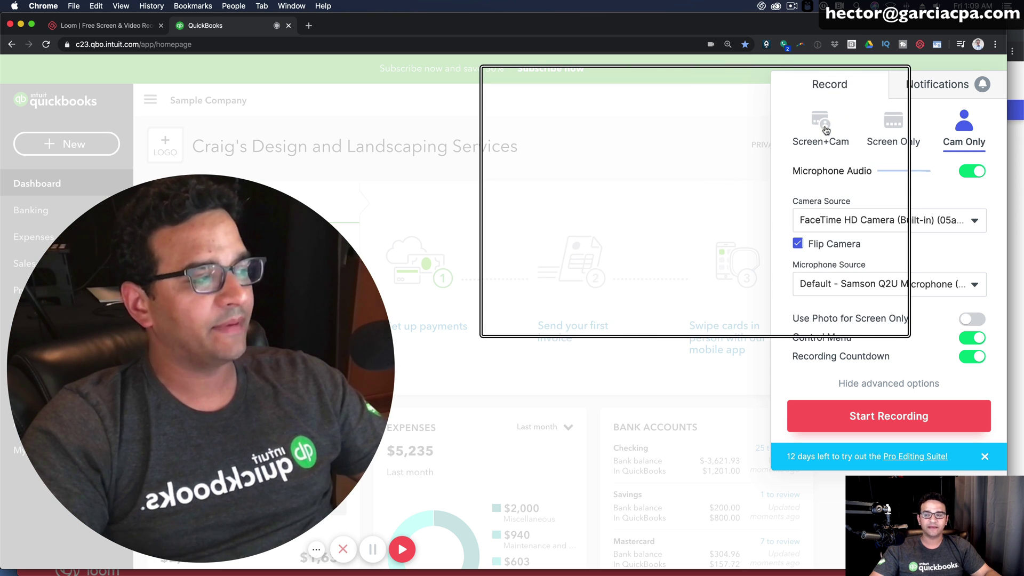
# - Set the recording mode to Screen+Cam with the smallest camera bubble, and place the bubble in the page's lower-left corner
pyautogui.click(825, 129)
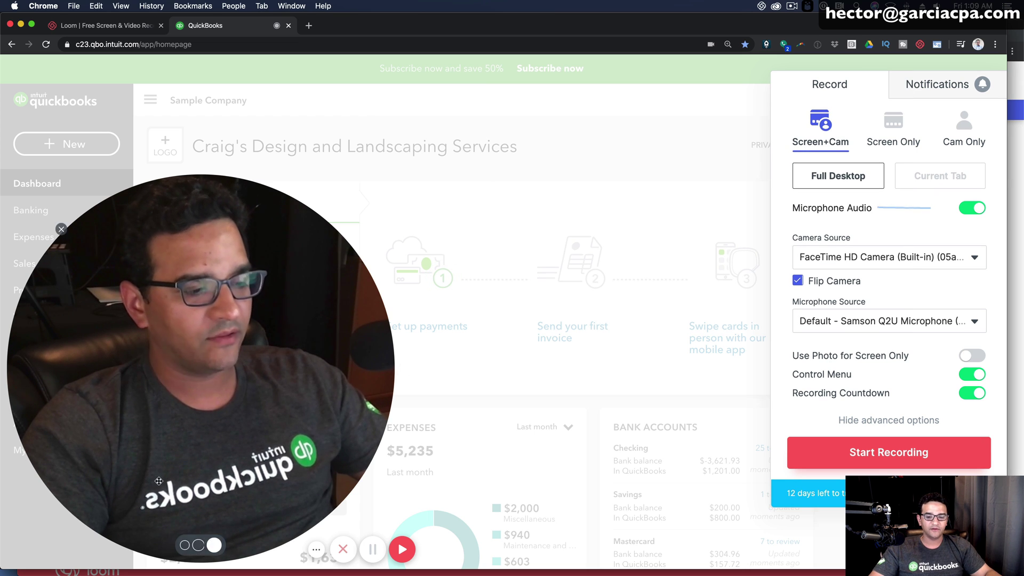
pyautogui.click(184, 545)
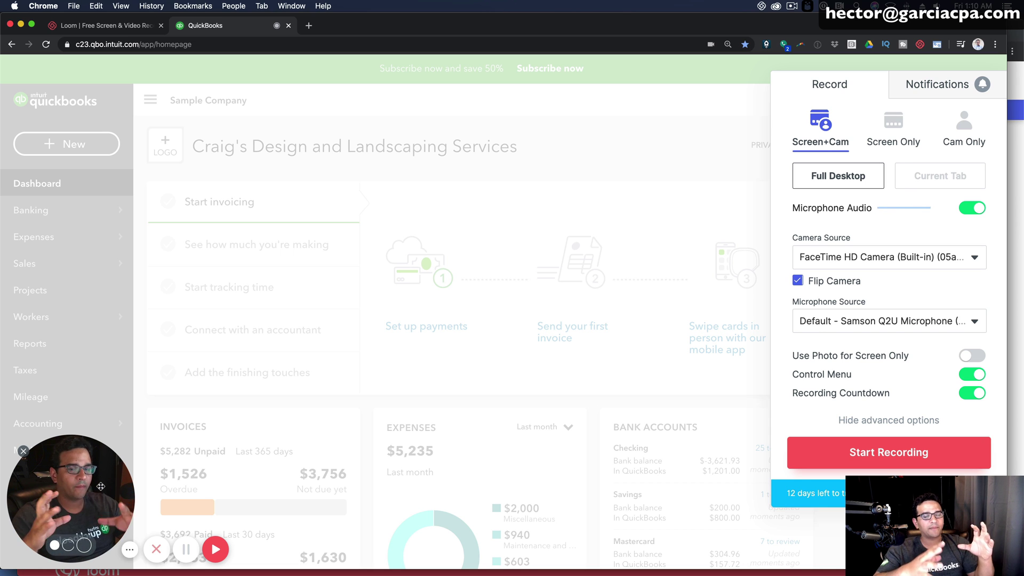
pyautogui.moveTo(101, 487); pyautogui.dragTo(457, 149)
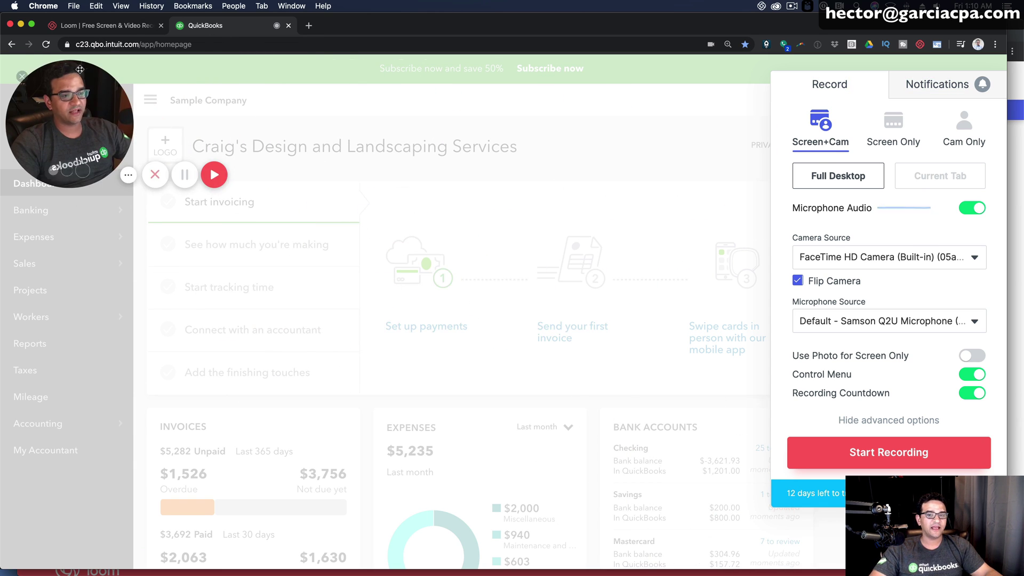
pyautogui.moveTo(75, 122); pyautogui.dragTo(100, 503)
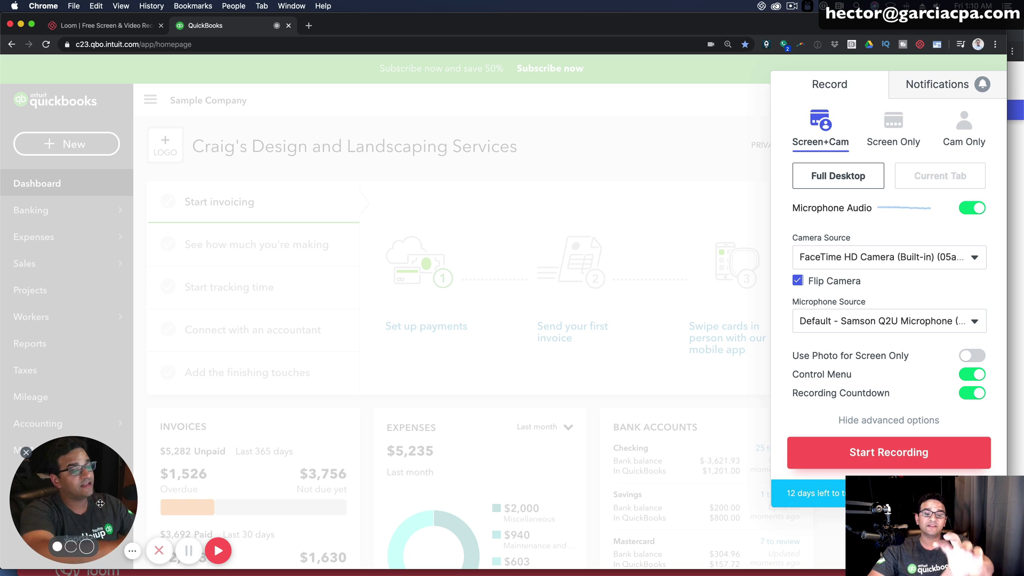
pyautogui.moveTo(99, 503); pyautogui.dragTo(69, 502)
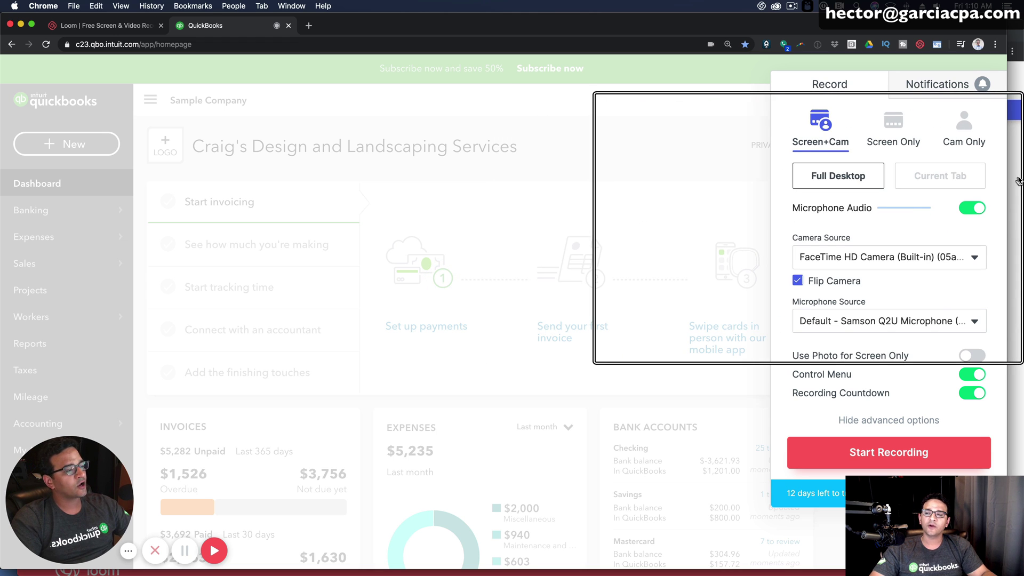
# - Try Current Tab capture and the C922 Pro Stream Webcam, restoring Full Desktop and the FaceTime HD Camera (Built-in) as camera source
pyautogui.click(954, 177)
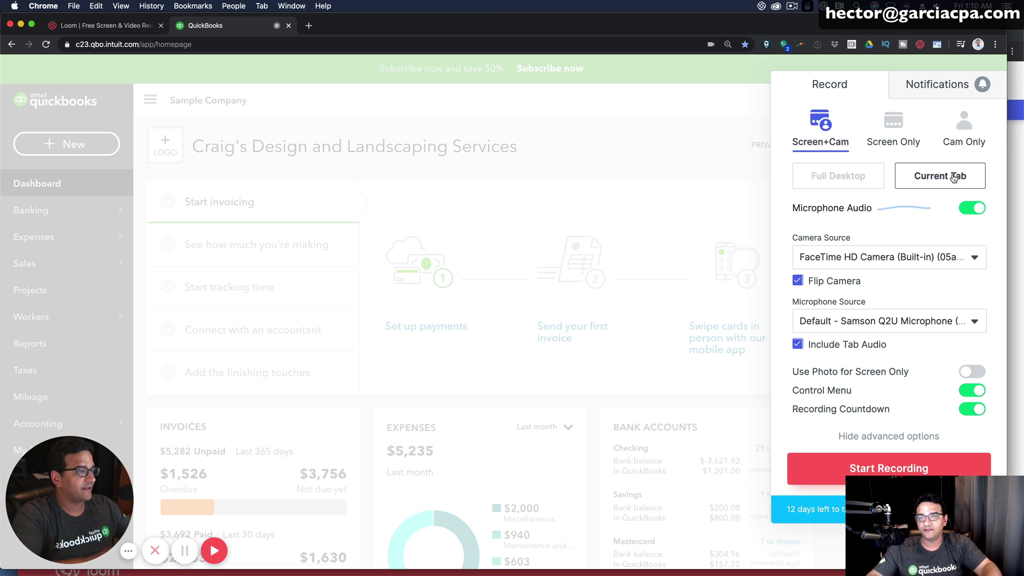
pyautogui.click(831, 182)
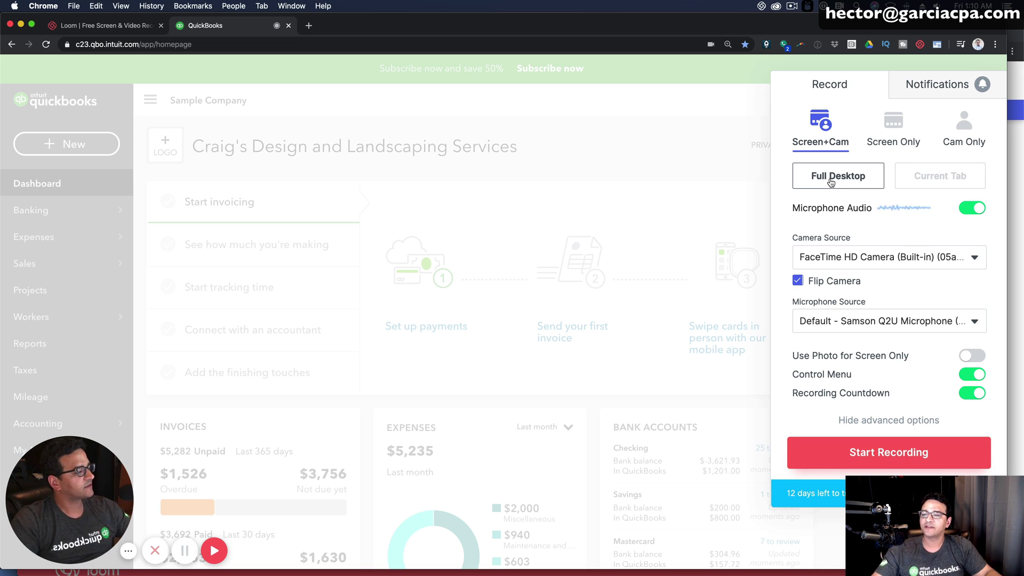
pyautogui.click(869, 259)
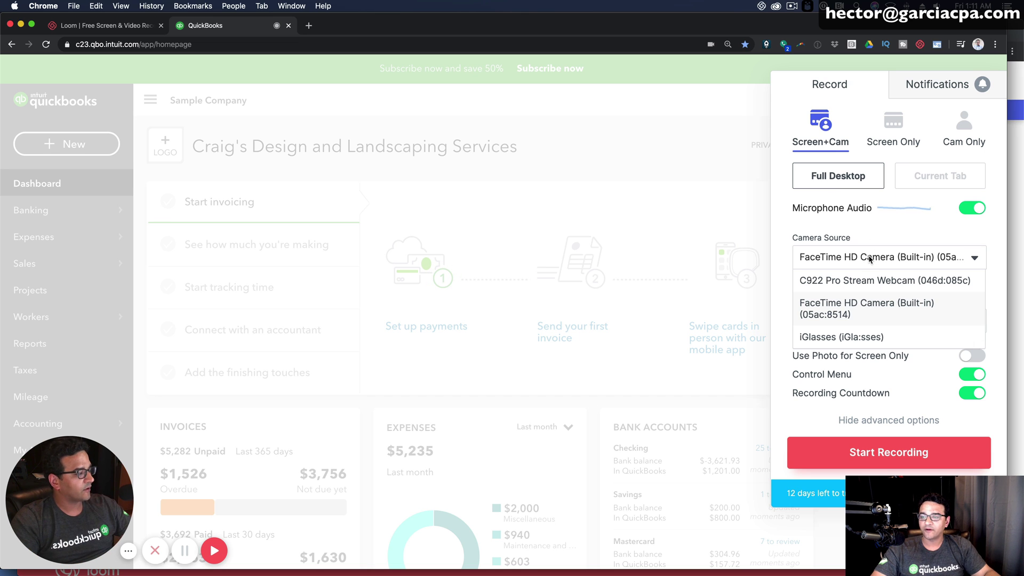
pyautogui.click(858, 283)
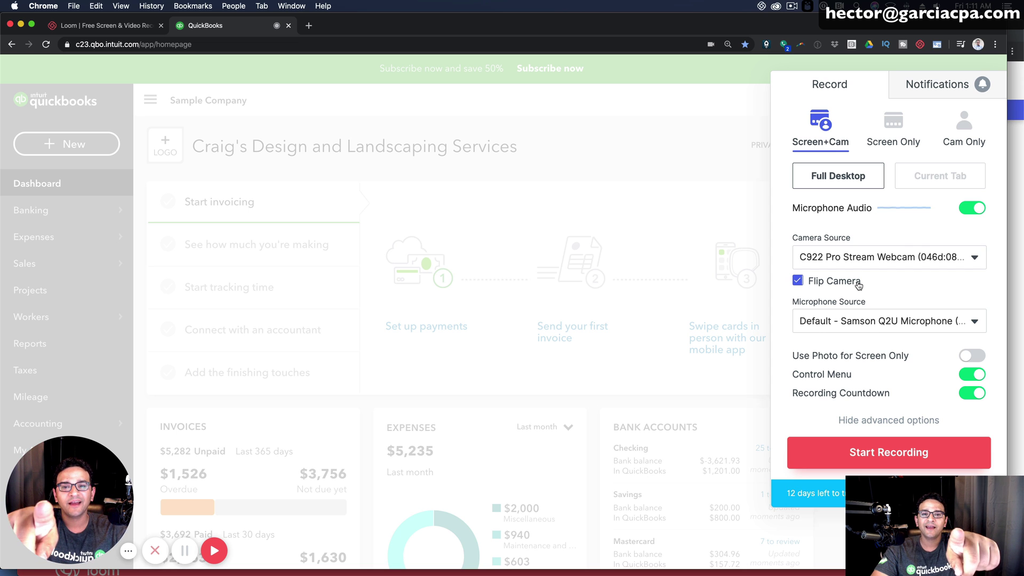
pyautogui.click(858, 265)
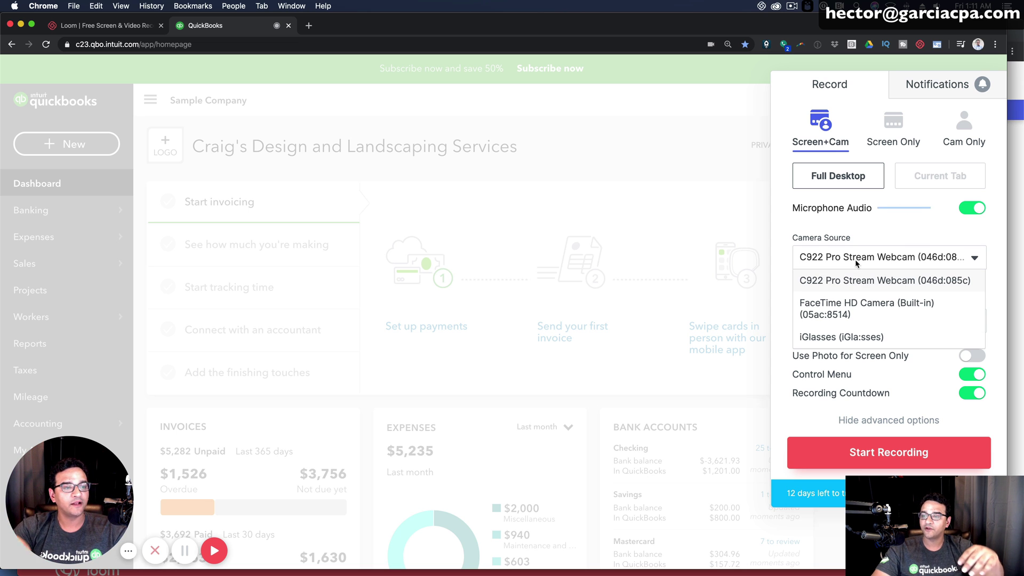
pyautogui.click(858, 309)
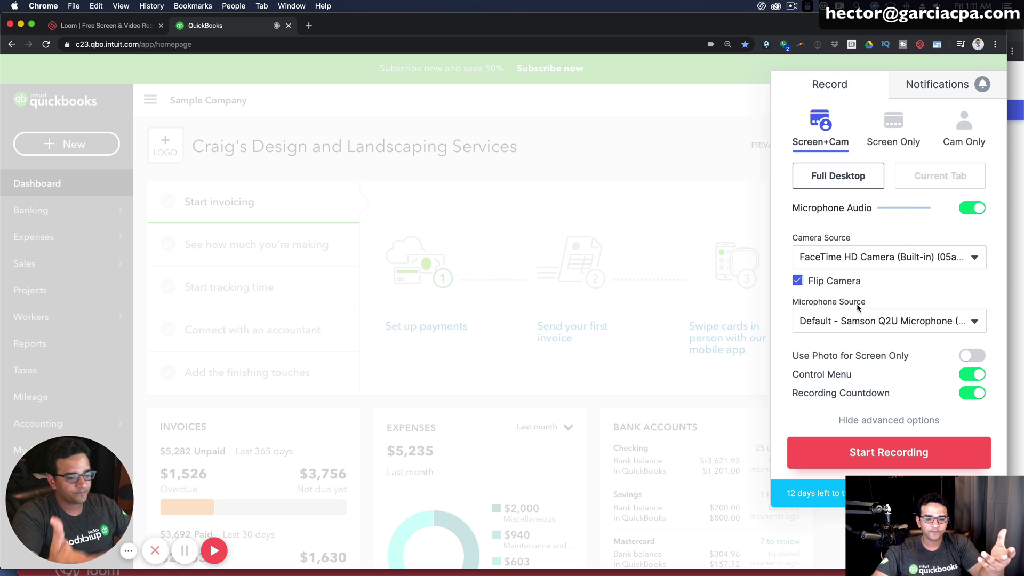
# - Try the camera preview with Flip Camera off and on, leaving Flip Camera enabled
pyautogui.click(798, 281)
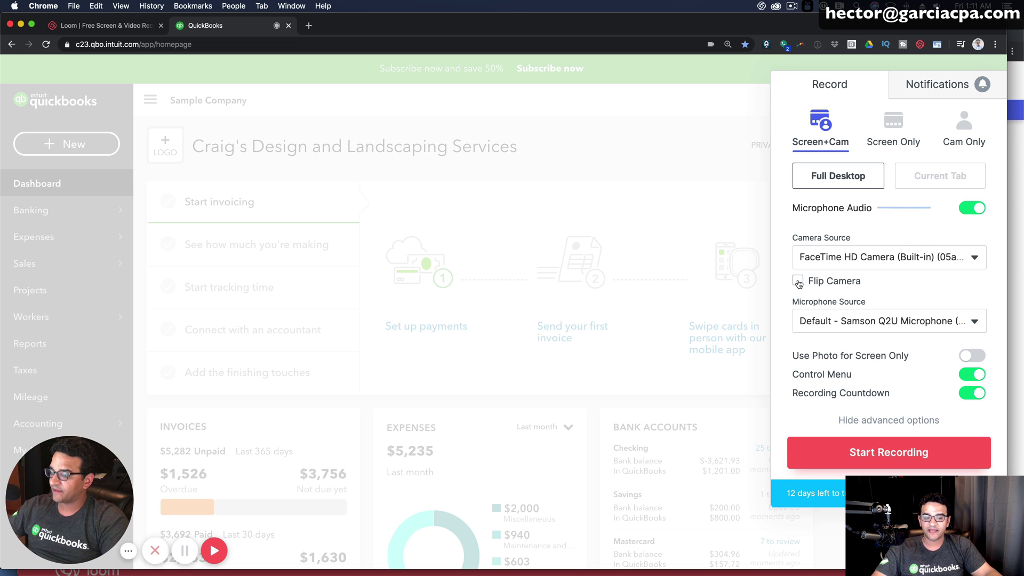
pyautogui.click(799, 281)
pyautogui.click(799, 281)
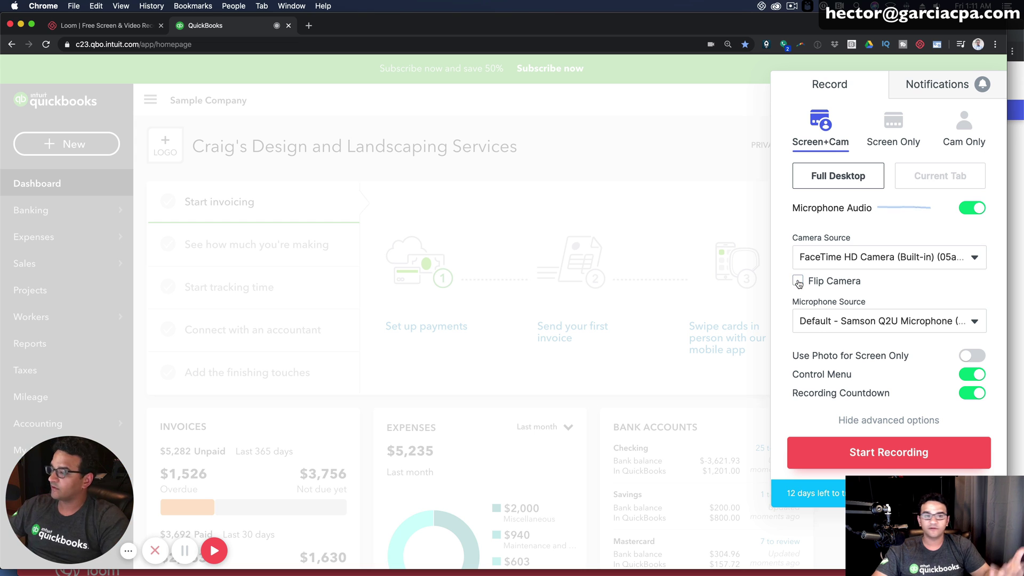
pyautogui.click(798, 282)
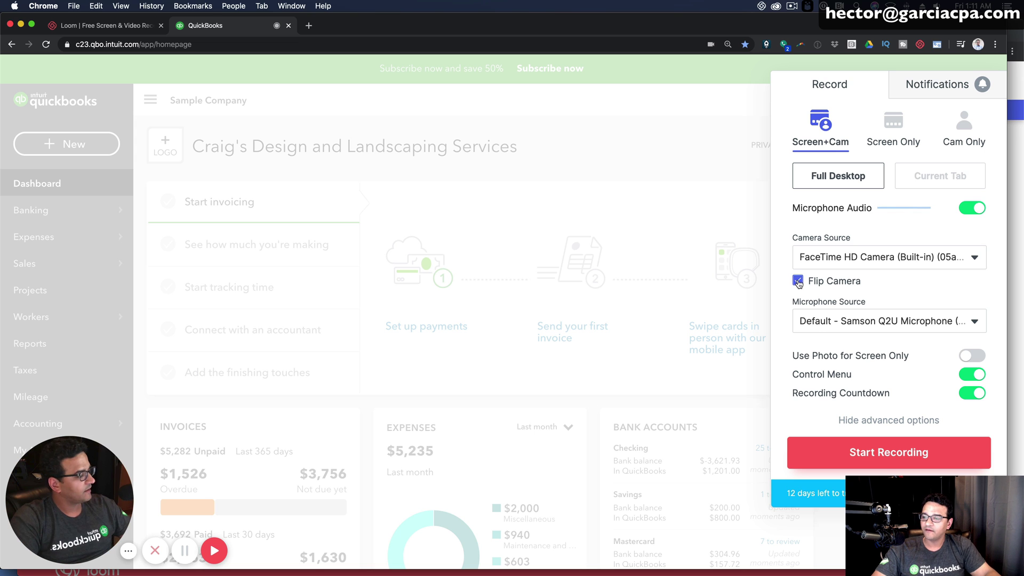
# - Review the available microphone sources and select Default - Samson Q2U Microphone
pyautogui.click(852, 322)
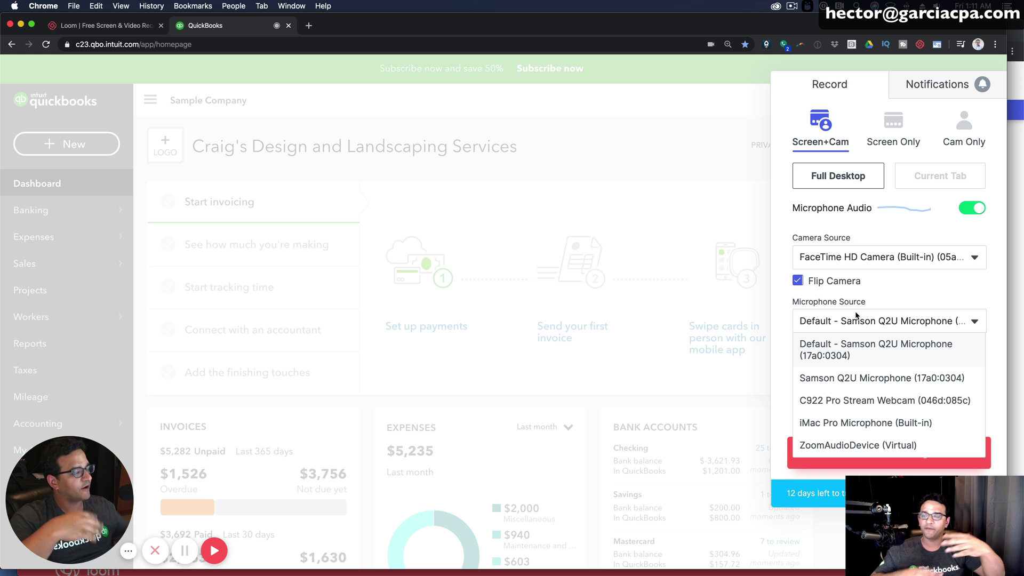
pyautogui.click(856, 316)
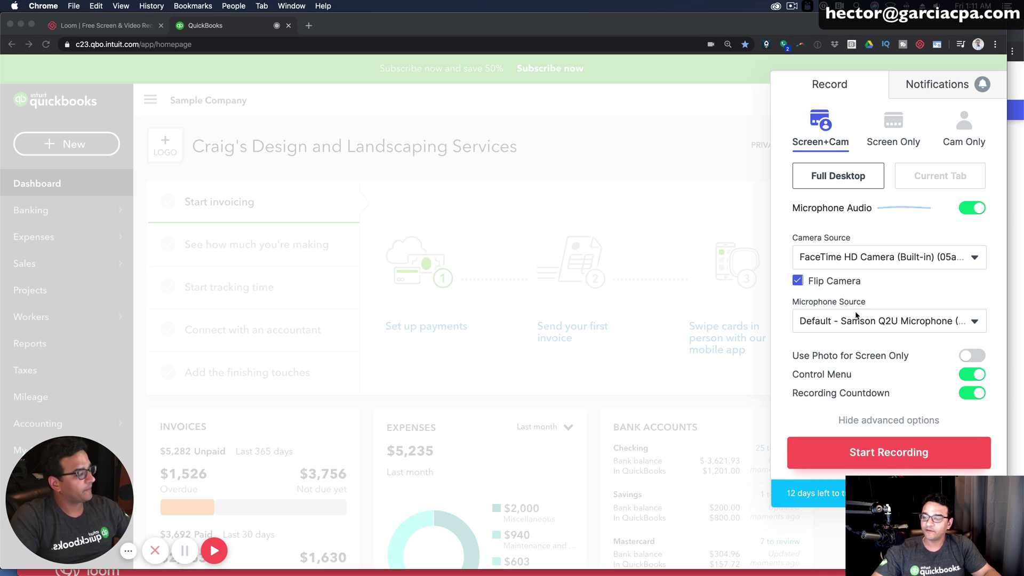
pyautogui.click(856, 320)
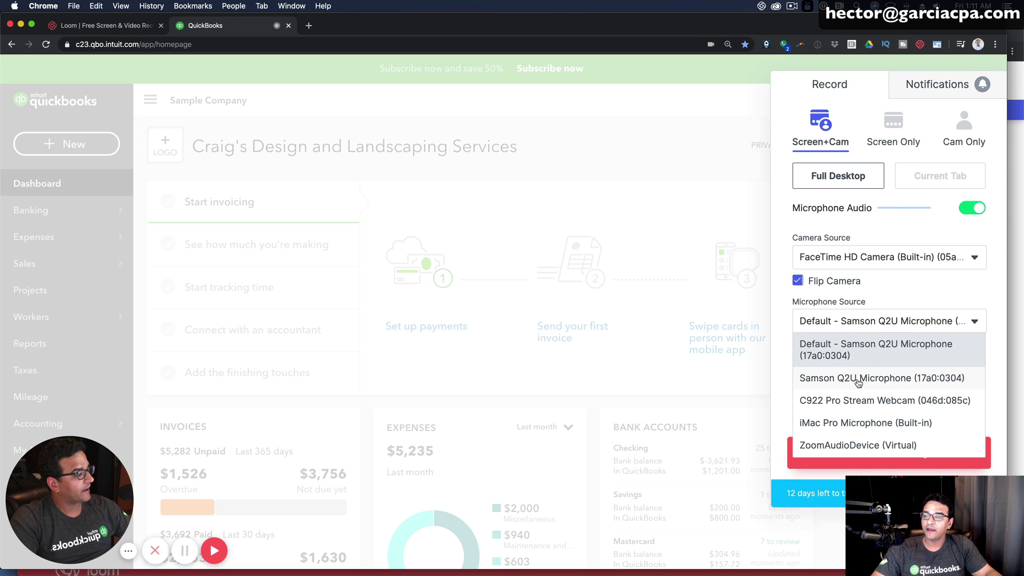
pyautogui.click(871, 351)
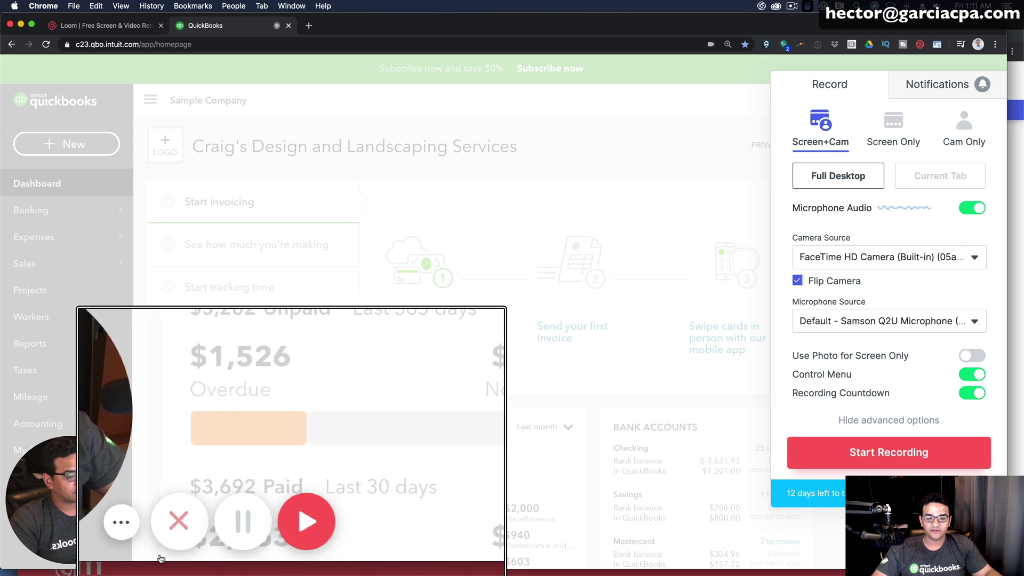
# - Turn off automatic hiding of the macOS Dock so that it stays on screen below the recording controls
pyautogui.moveTo(160, 557)
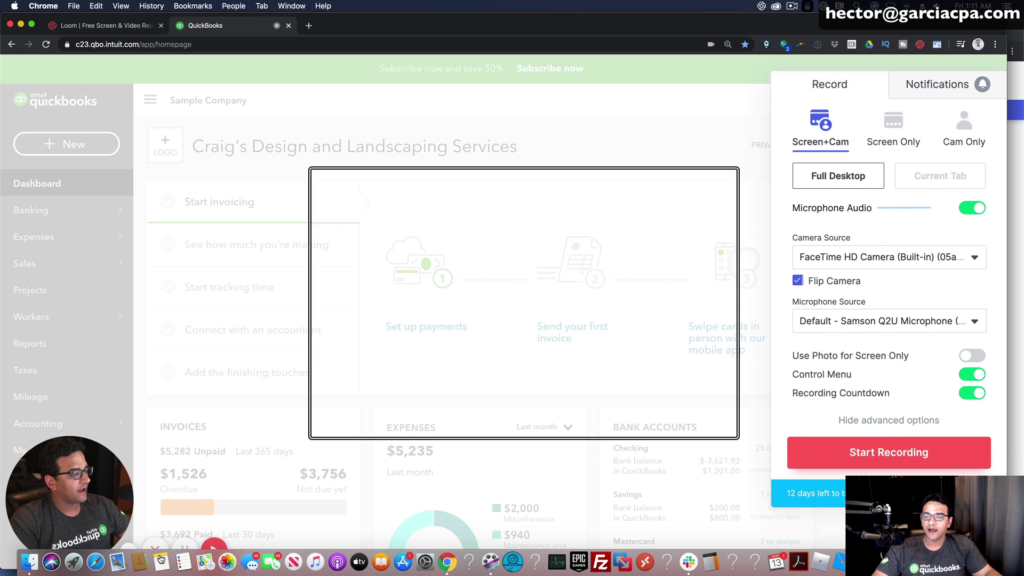
pyautogui.rightClick(490, 312)
pyautogui.click(454, 304)
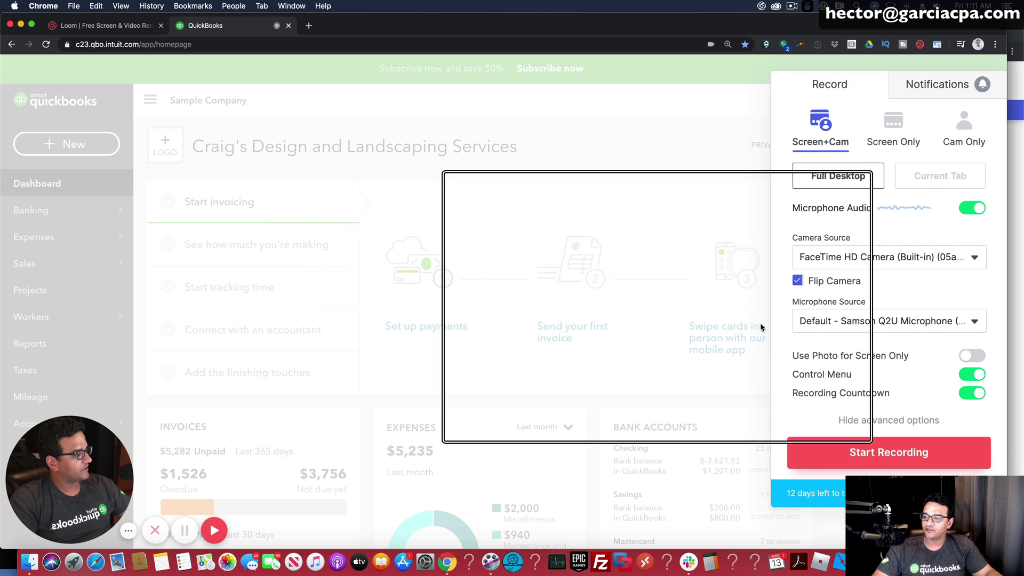
# - Try hiding and showing the recording controls with the Control Menu option, leaving the option enabled
pyautogui.click(971, 375)
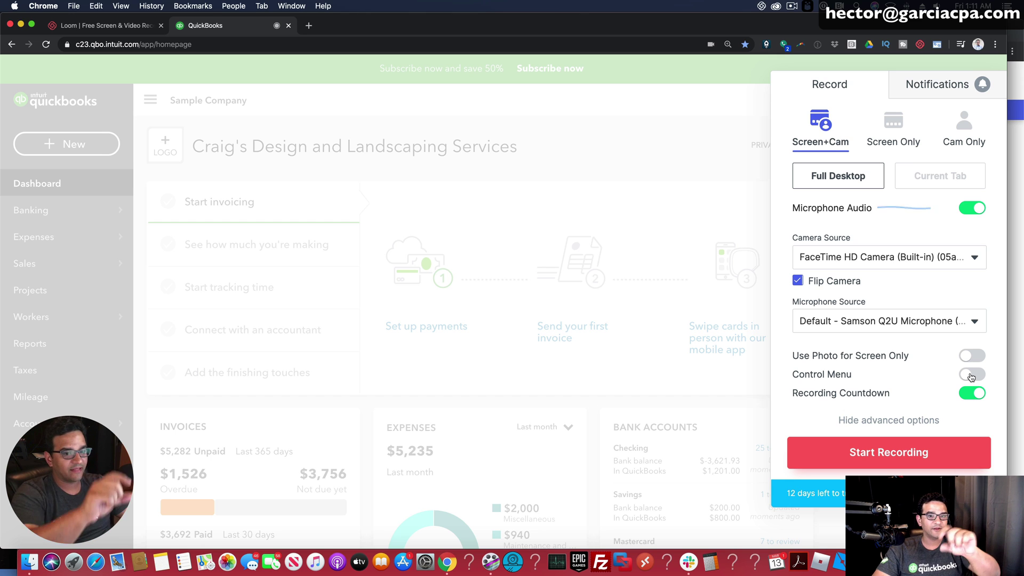
pyautogui.click(970, 375)
pyautogui.click(971, 375)
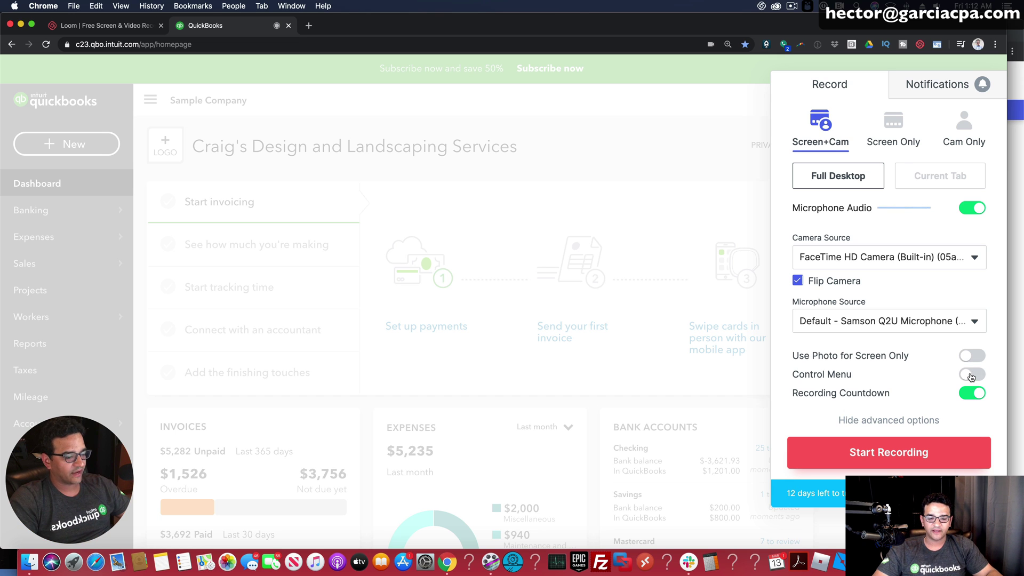
pyautogui.click(970, 376)
pyautogui.click(971, 376)
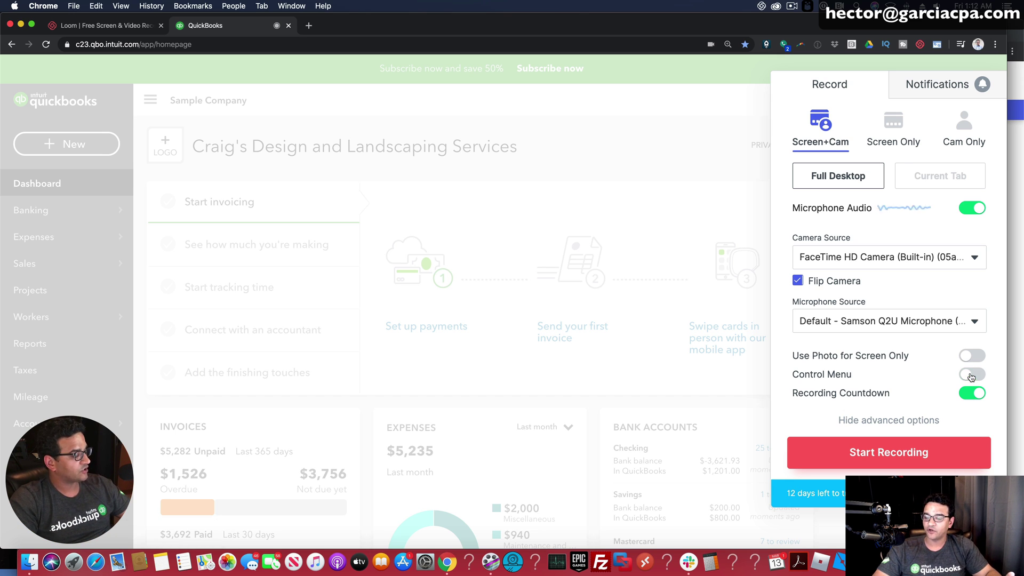
pyautogui.click(970, 375)
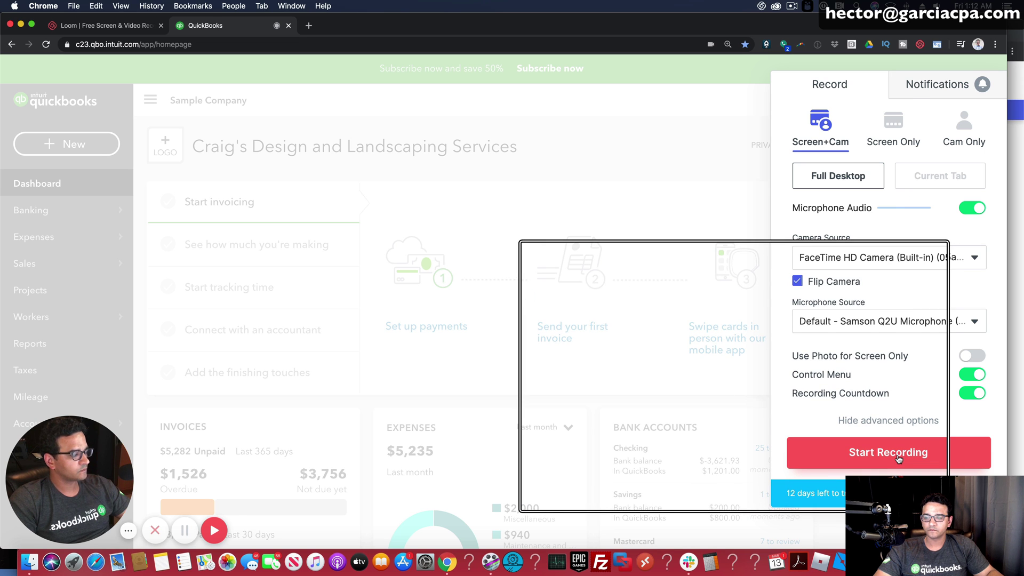
# - Start a recording, compare the entire-screen and application-window sources, and share the entire Screen 2
pyautogui.click(898, 458)
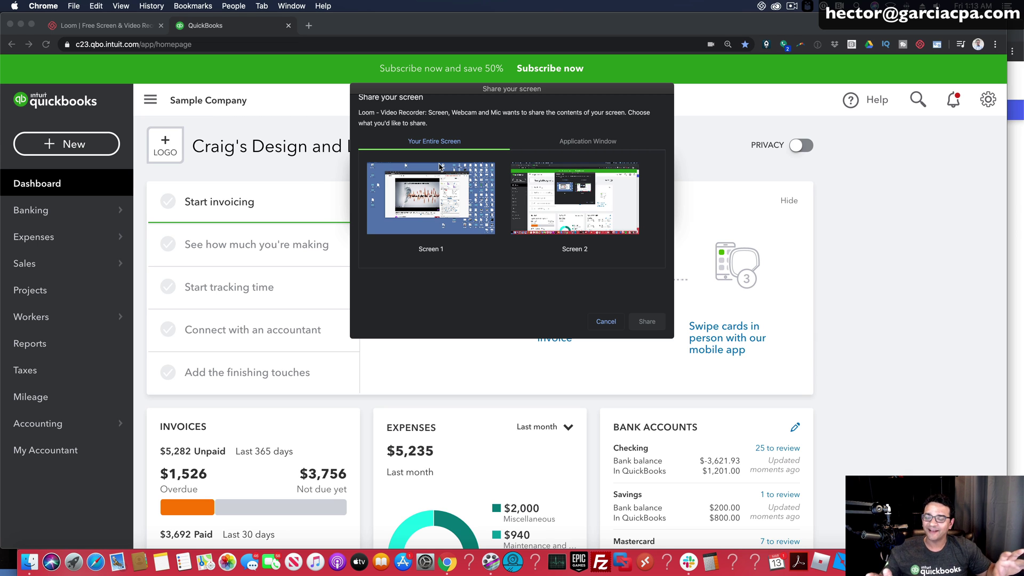
pyautogui.click(590, 178)
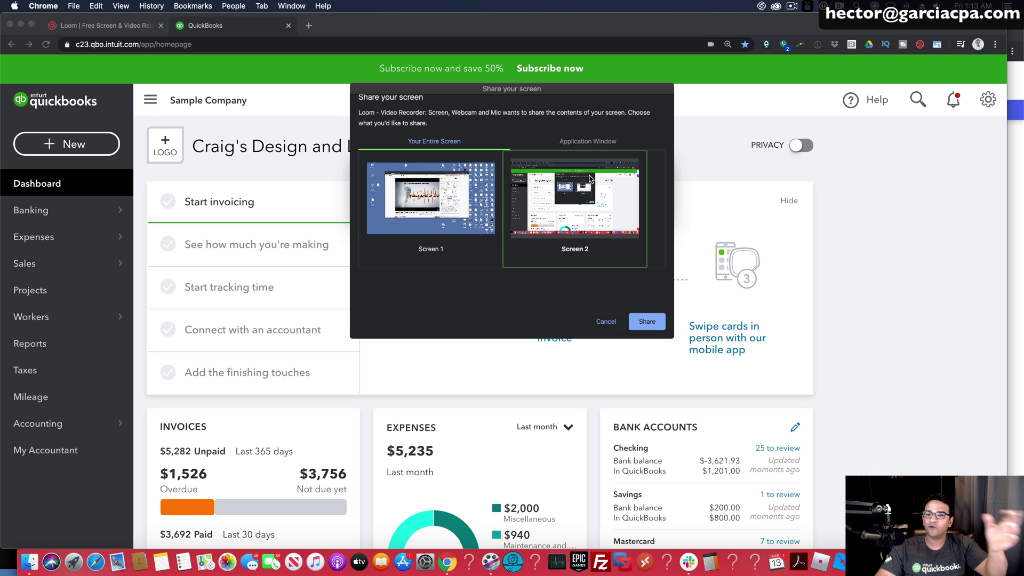
pyautogui.click(408, 192)
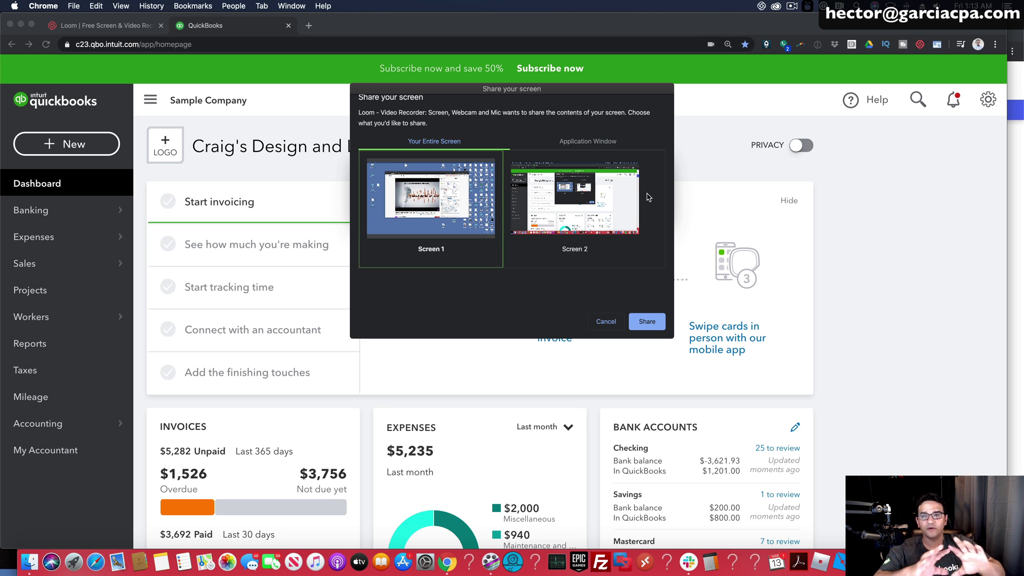
pyautogui.click(627, 196)
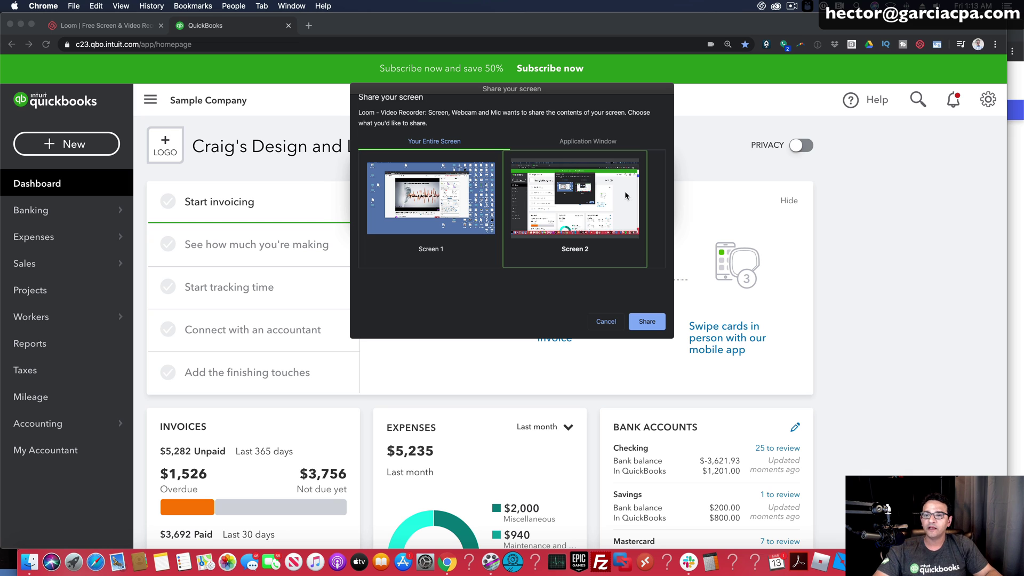
pyautogui.click(589, 140)
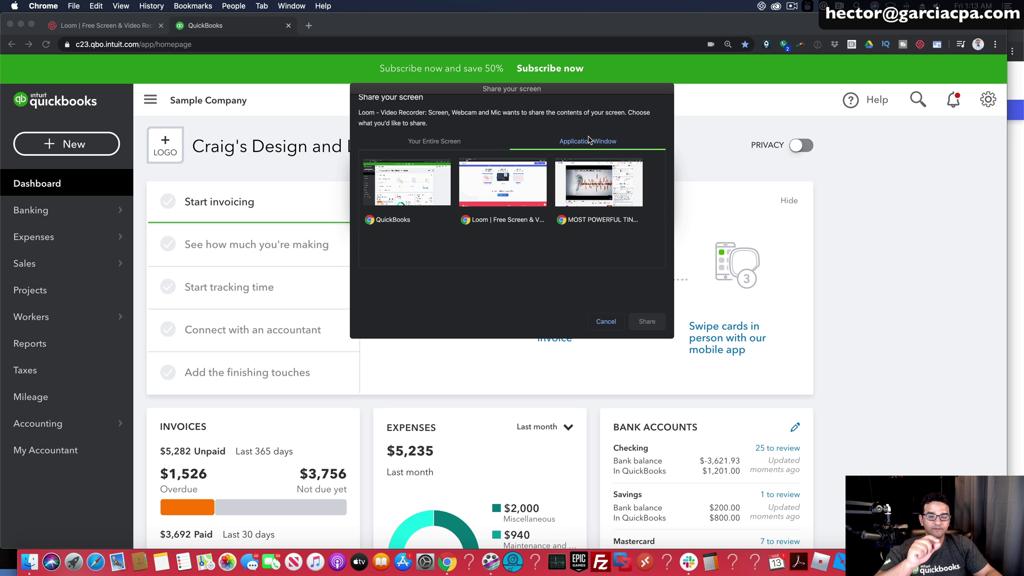
pyautogui.click(396, 190)
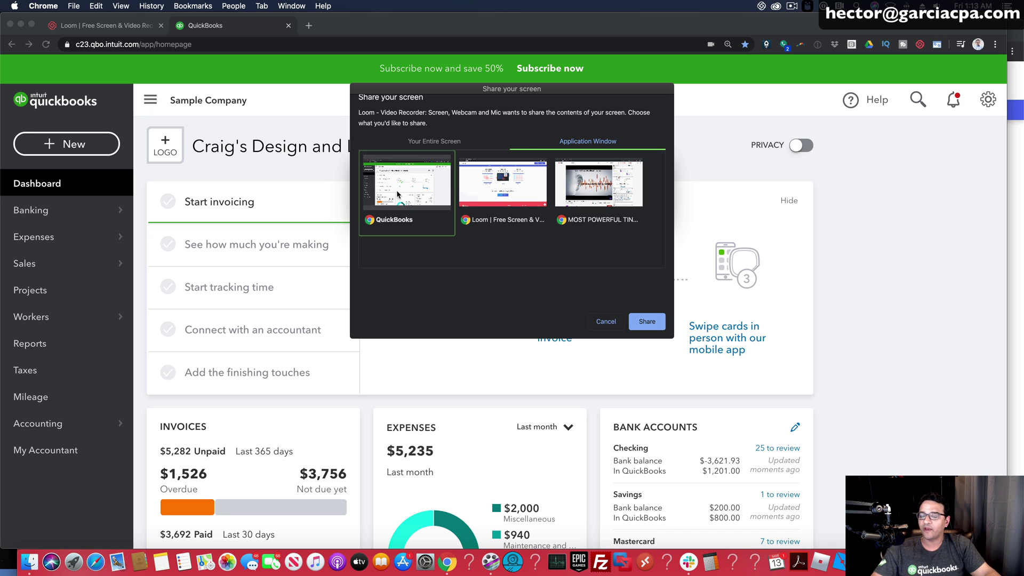
pyautogui.click(439, 142)
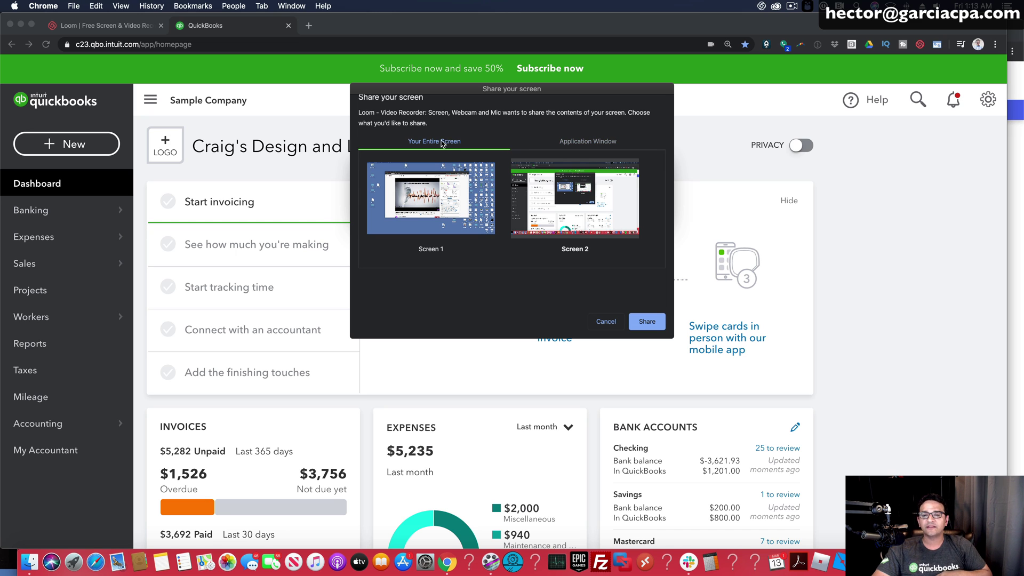
pyautogui.click(586, 195)
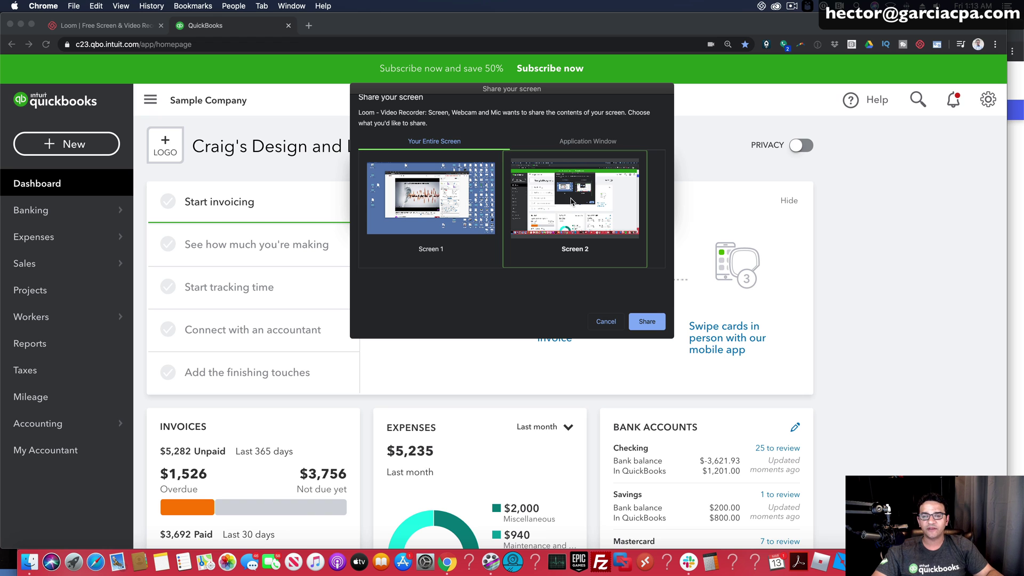
pyautogui.click(648, 323)
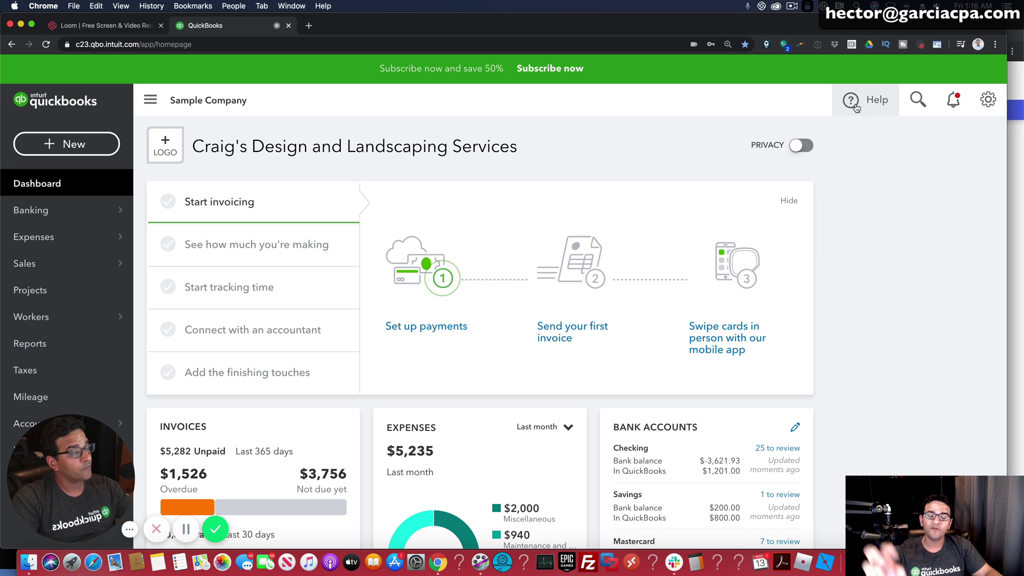
# - Demonstrate the QuickBooks New menu and settings menu for the recording, closing each one, and finish the recording
pyautogui.click(50, 145)
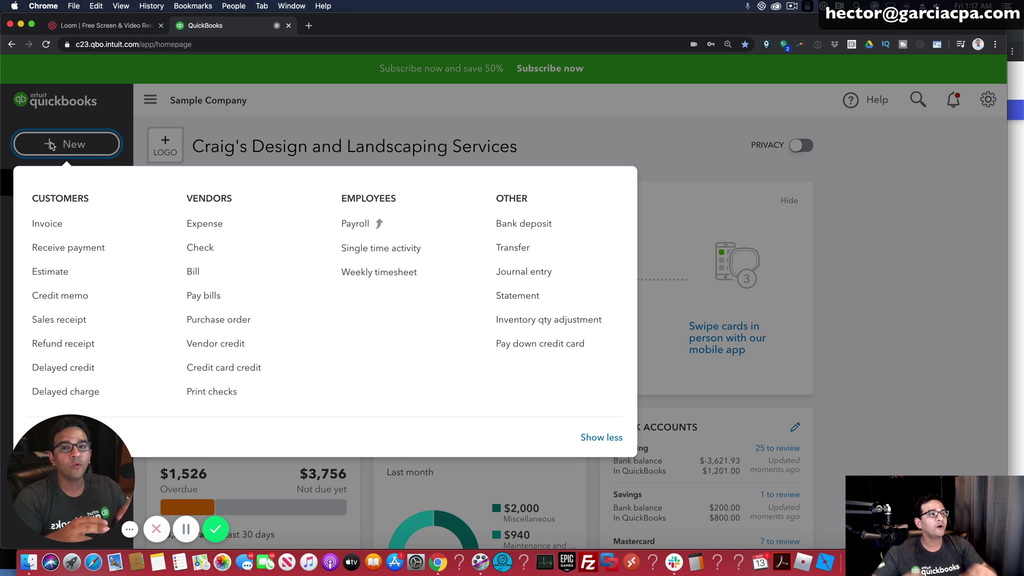
pyautogui.click(51, 145)
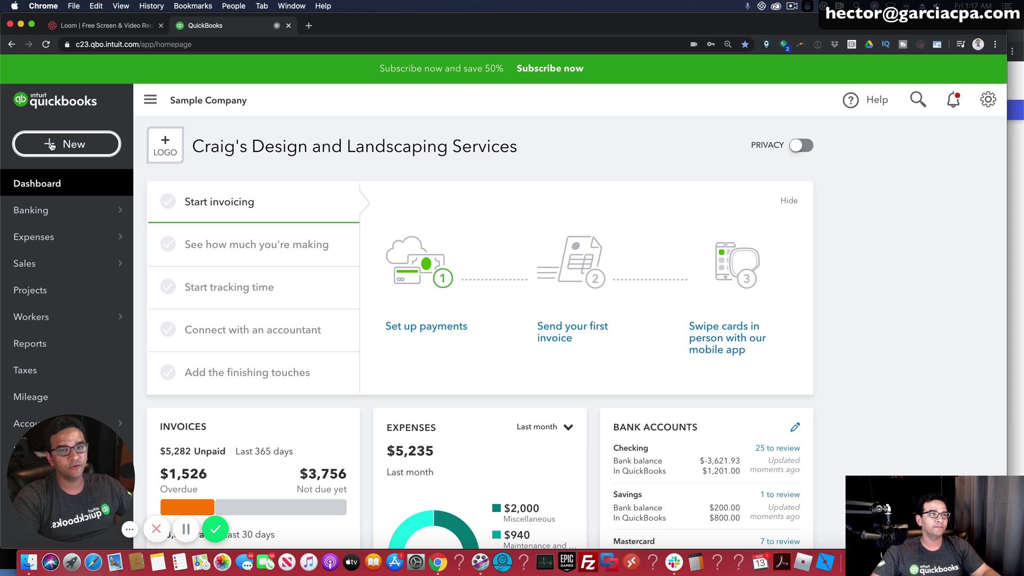
pyautogui.click(993, 102)
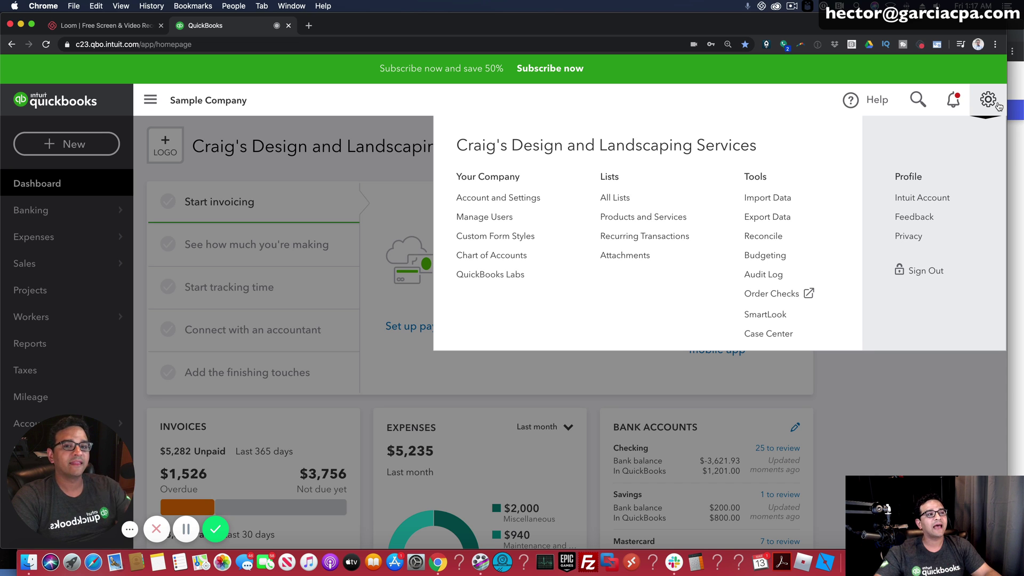
pyautogui.click(997, 105)
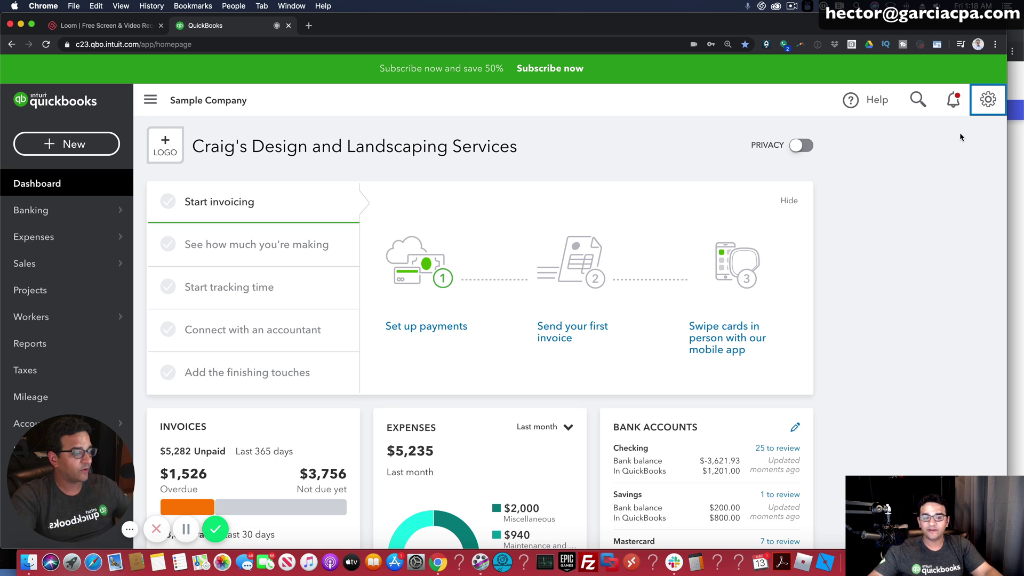
pyautogui.click(217, 531)
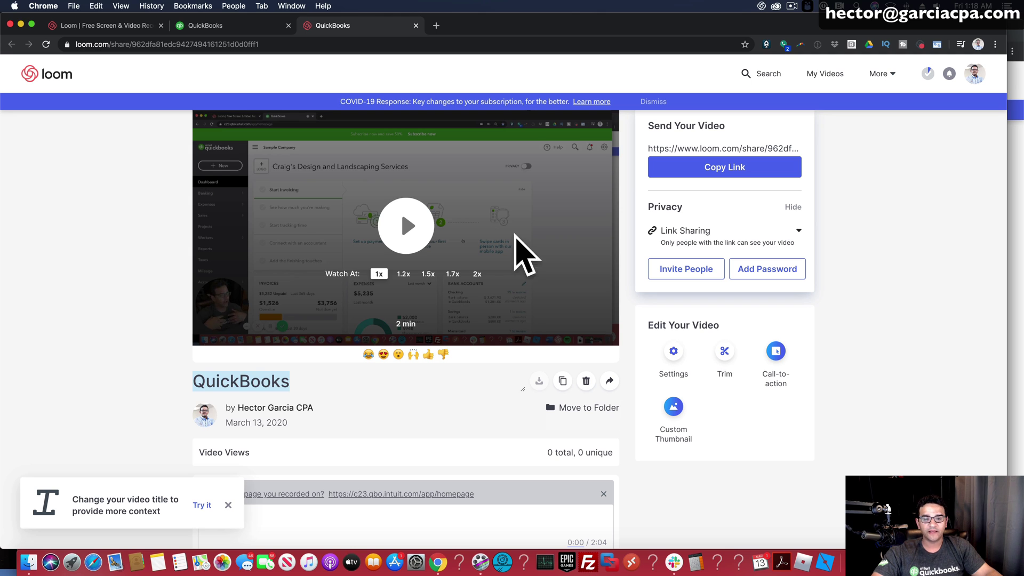
# - Dismiss the video title tip and preview parts of the recorded video, both on its page and in full screen
pyautogui.click(227, 505)
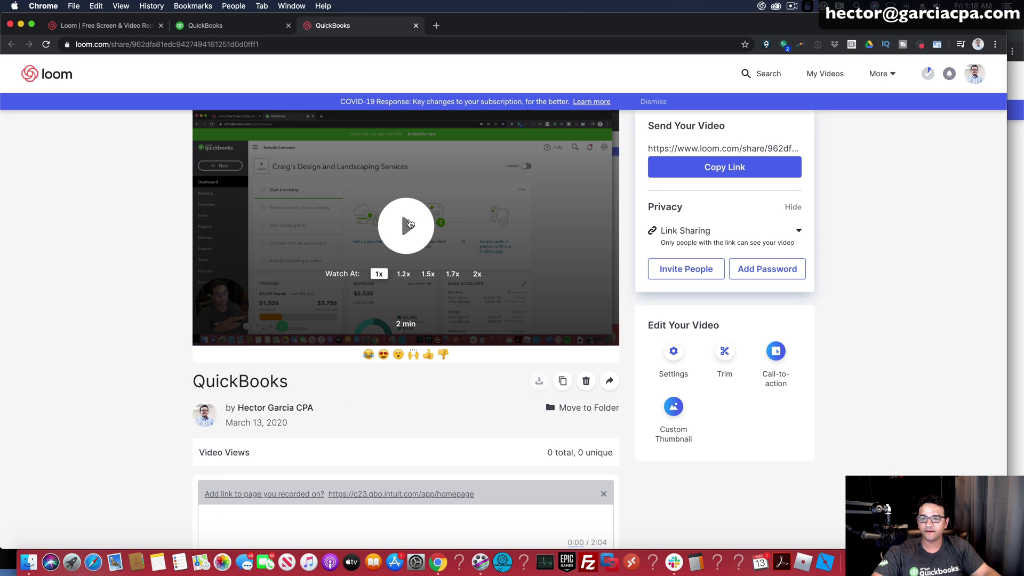
pyautogui.click(408, 223)
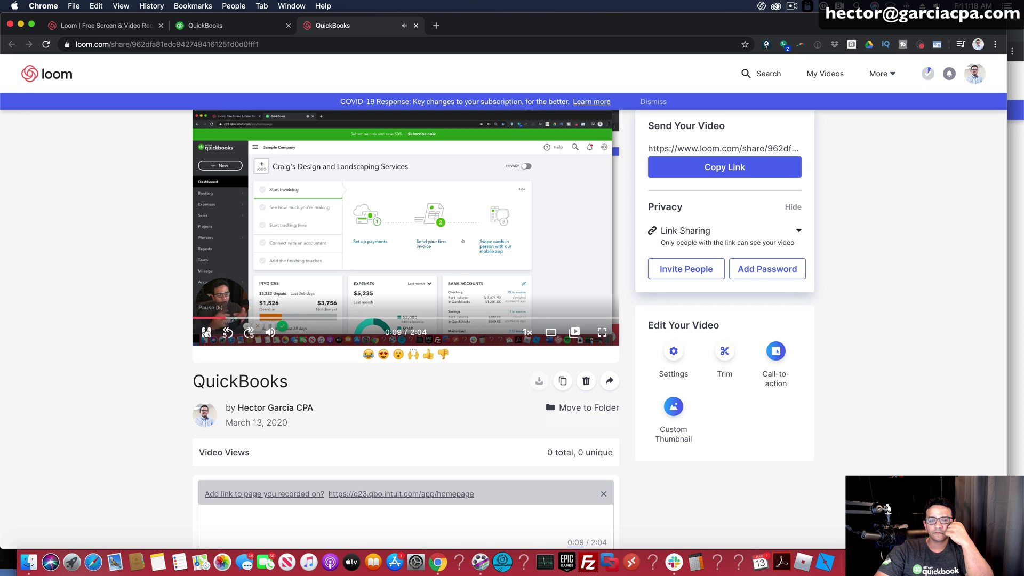
pyautogui.press('space')
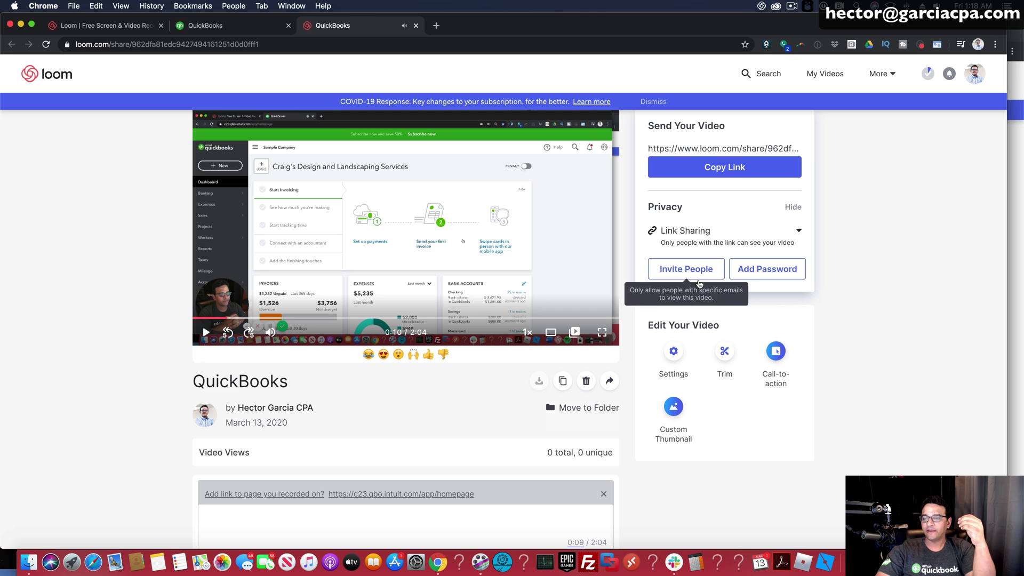
pyautogui.click(602, 334)
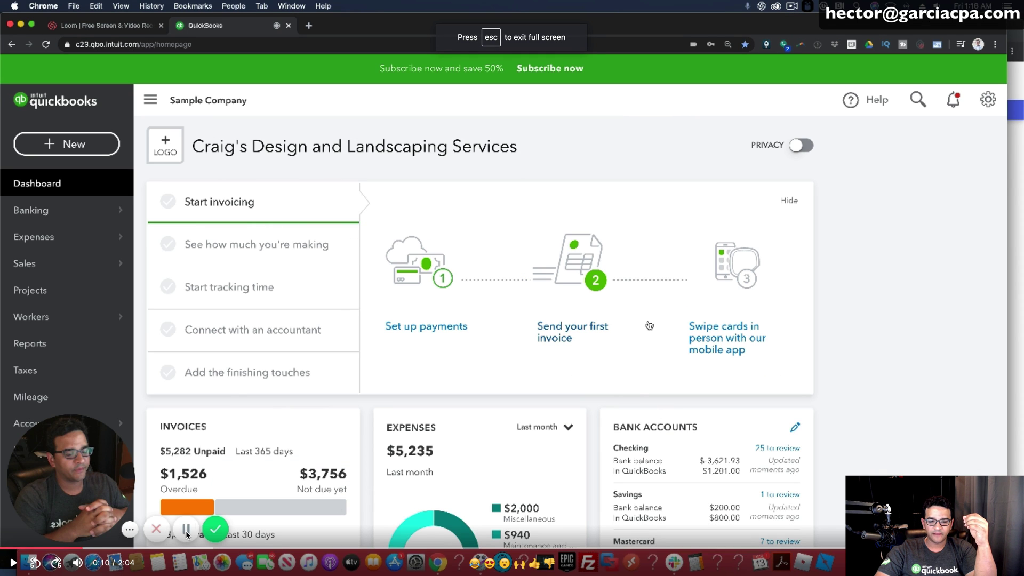
pyautogui.click(14, 563)
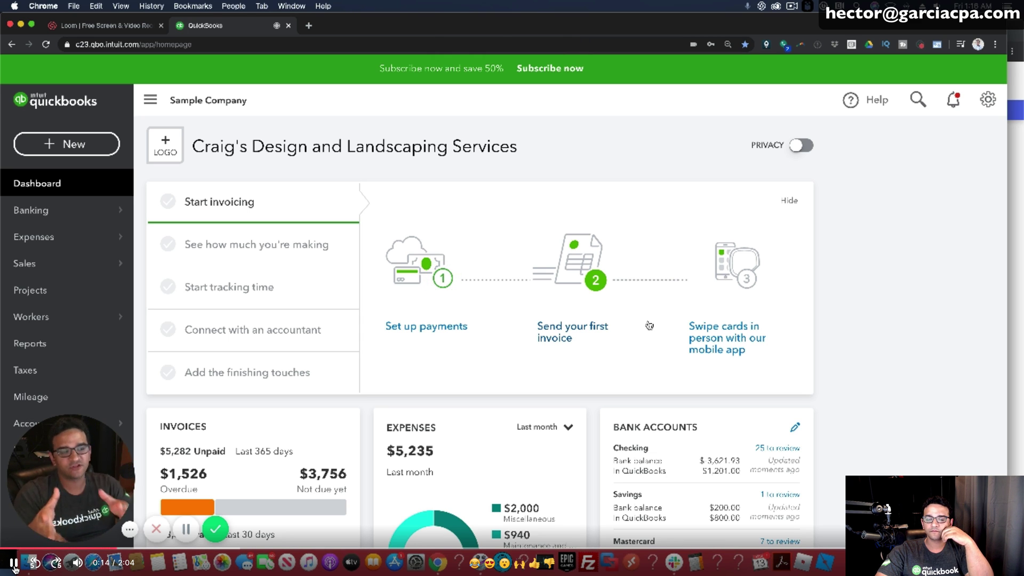
pyautogui.click(13, 563)
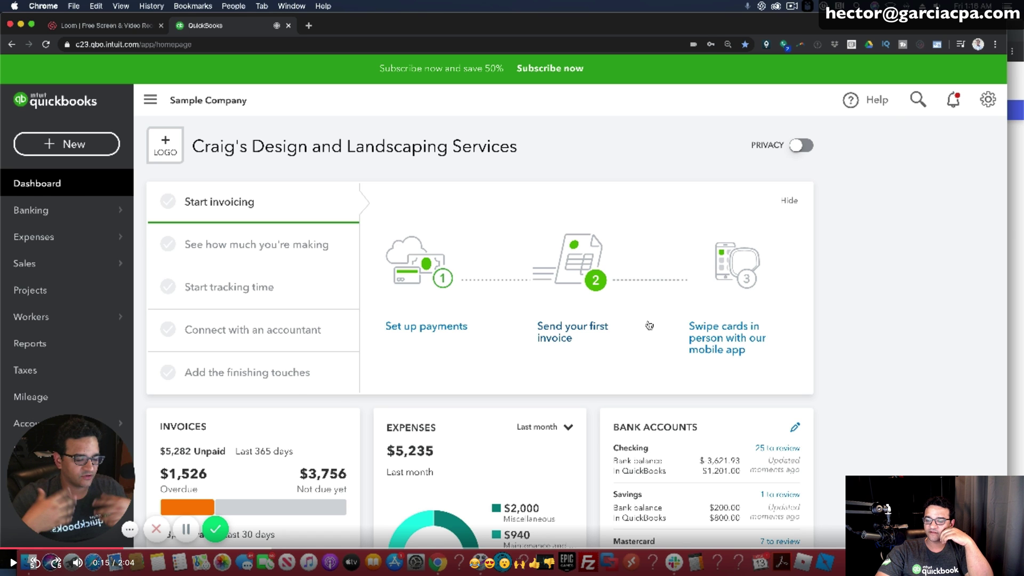
pyautogui.press('Escape')
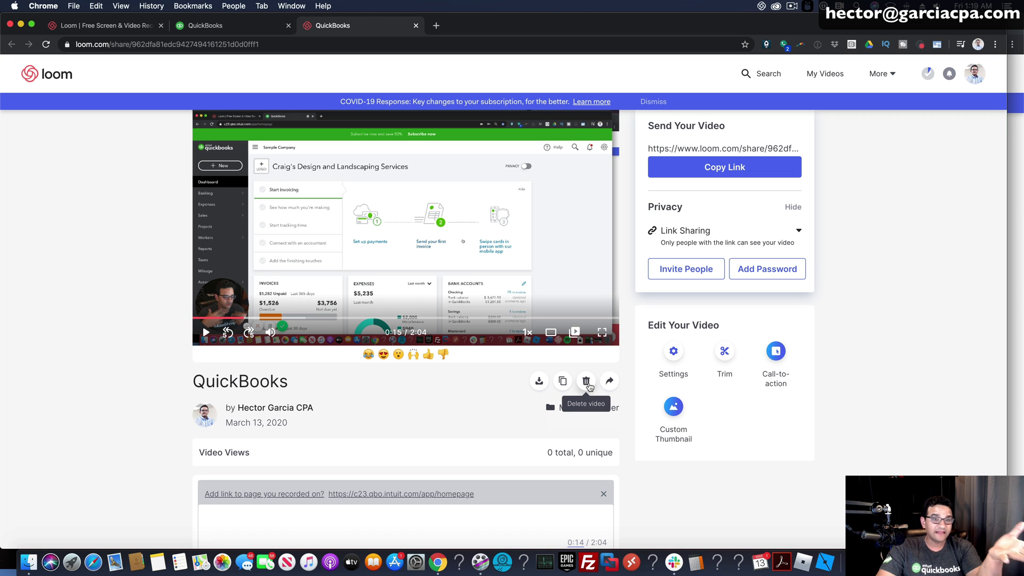
# - Review the sharing options for the recorded video and close the list
pyautogui.click(610, 380)
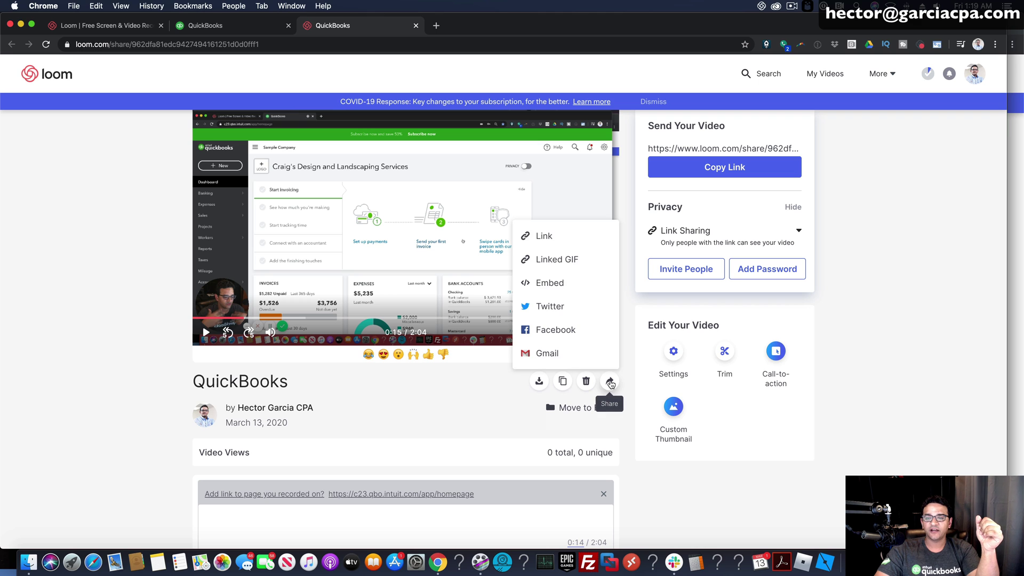
pyautogui.click(469, 426)
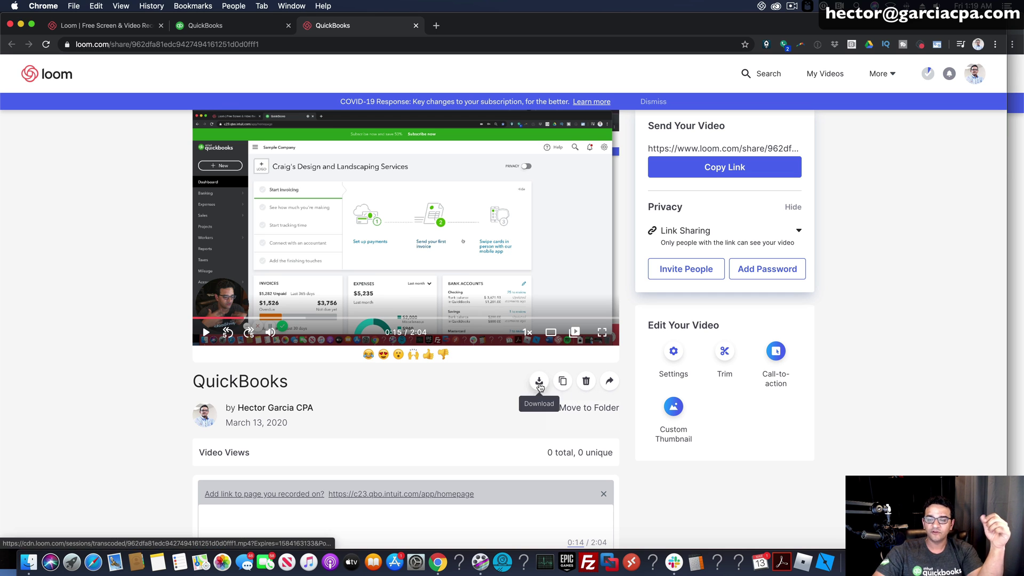
# - Rename the recorded video as "New QuickBooks Online Create Button"
pyautogui.click(252, 381)
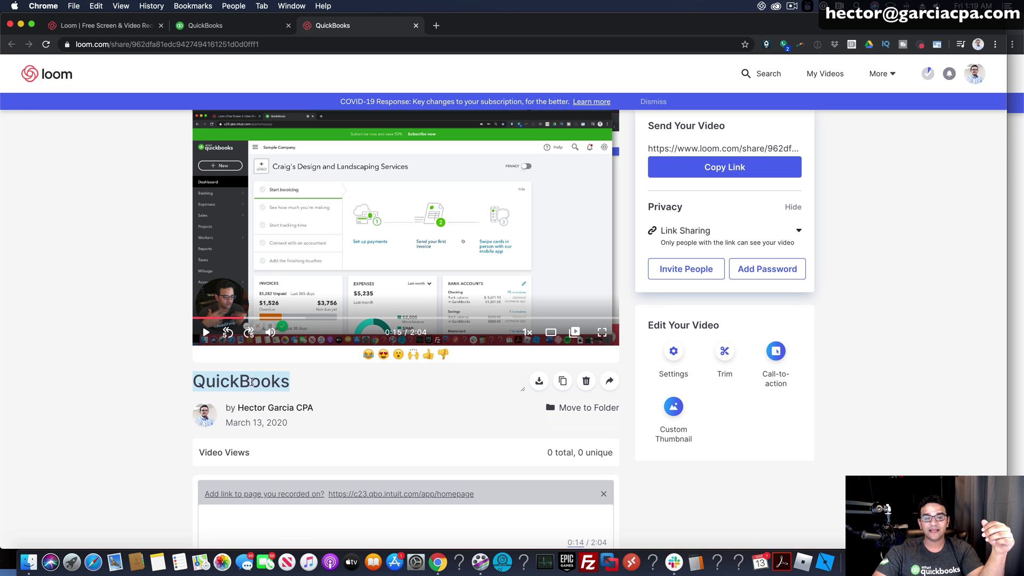
pyautogui.moveTo(208, 382); pyautogui.dragTo(287, 384)
pyautogui.click(262, 383)
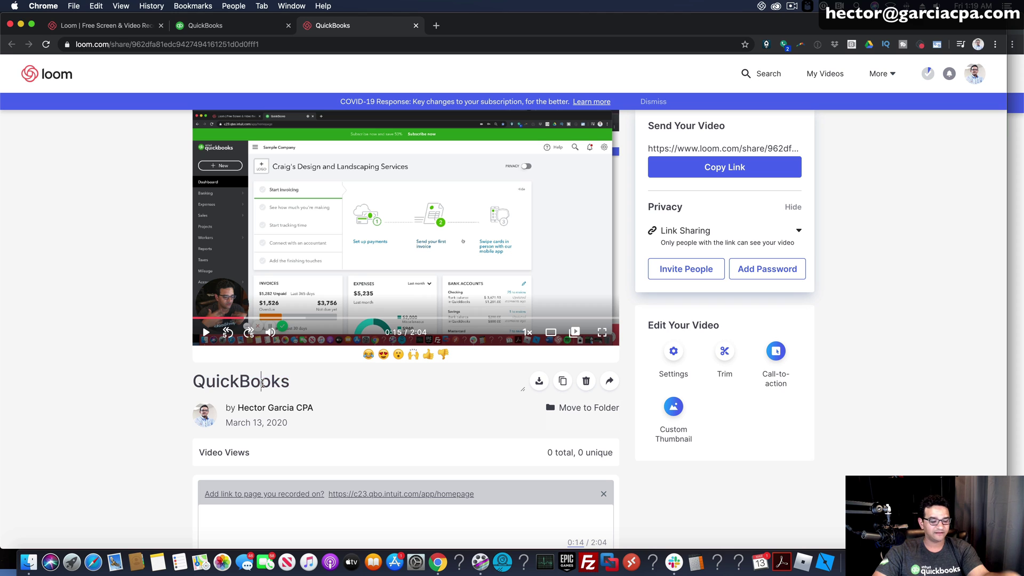
pyautogui.write('y')
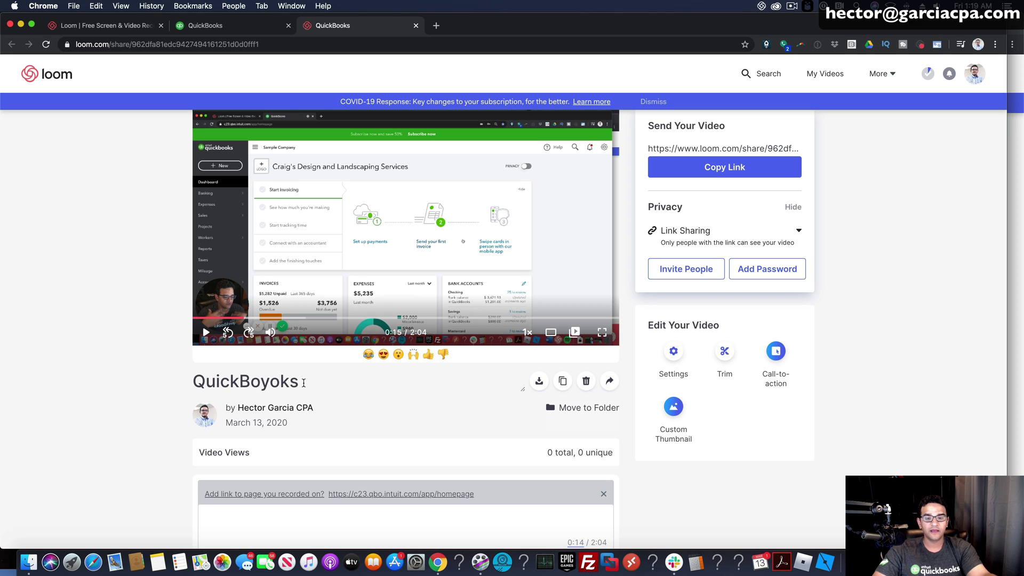
pyautogui.moveTo(303, 382); pyautogui.dragTo(180, 385)
pyautogui.press('Right')
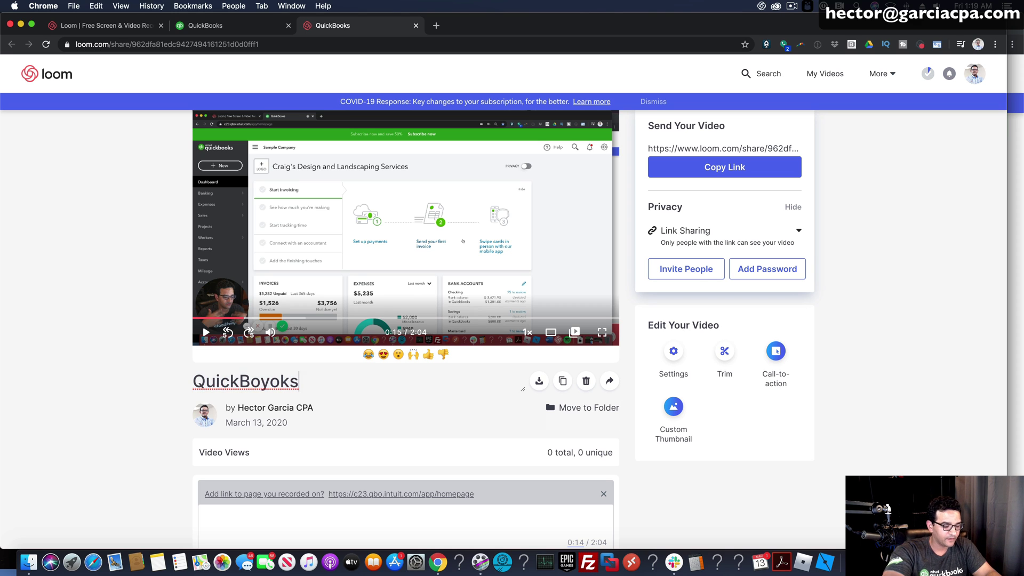
pyautogui.press('BackSpace')
pyautogui.press('BackSpace')
pyautogui.press('BackSpace')
pyautogui.press('BackSpace')
pyautogui.press('BackSpace')
pyautogui.press('BackSpace')
pyautogui.press('BackSpace')
pyautogui.press('BackSpace')
pyautogui.press('BackSpace')
pyautogui.press('BackSpace')
pyautogui.press('BackSpace')
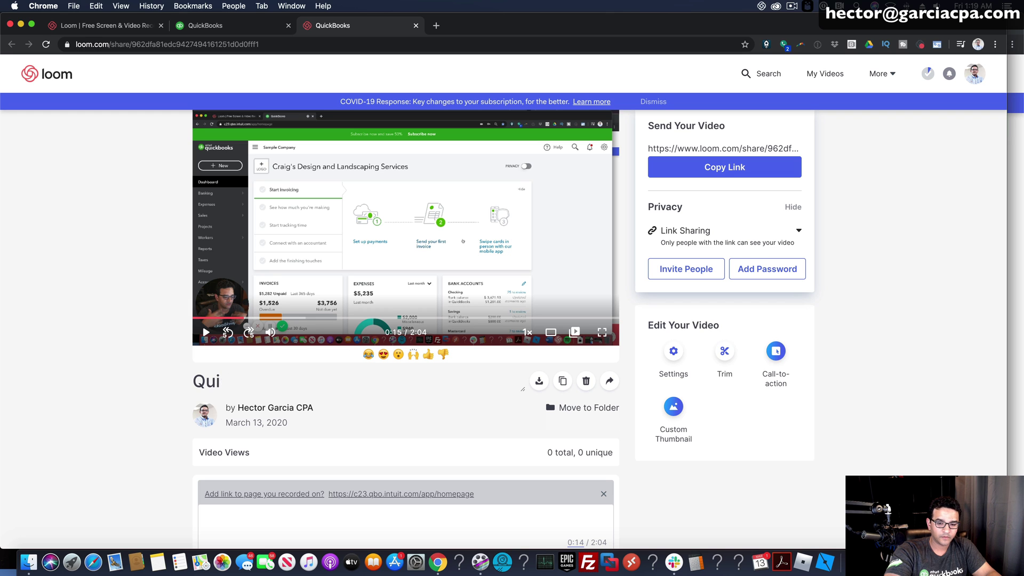
pyautogui.write('New Q')
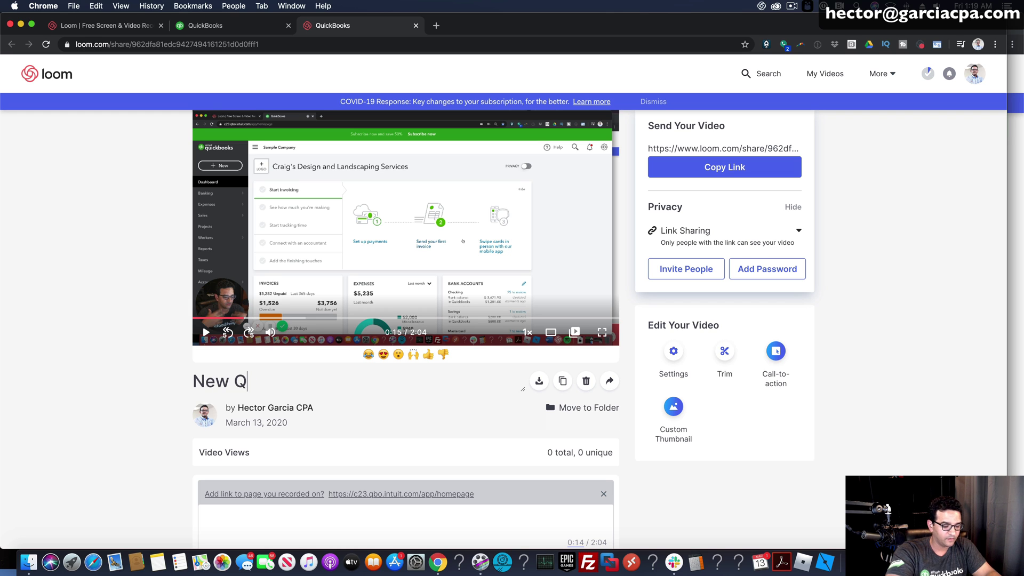
pyautogui.write('uickBooks Onl')
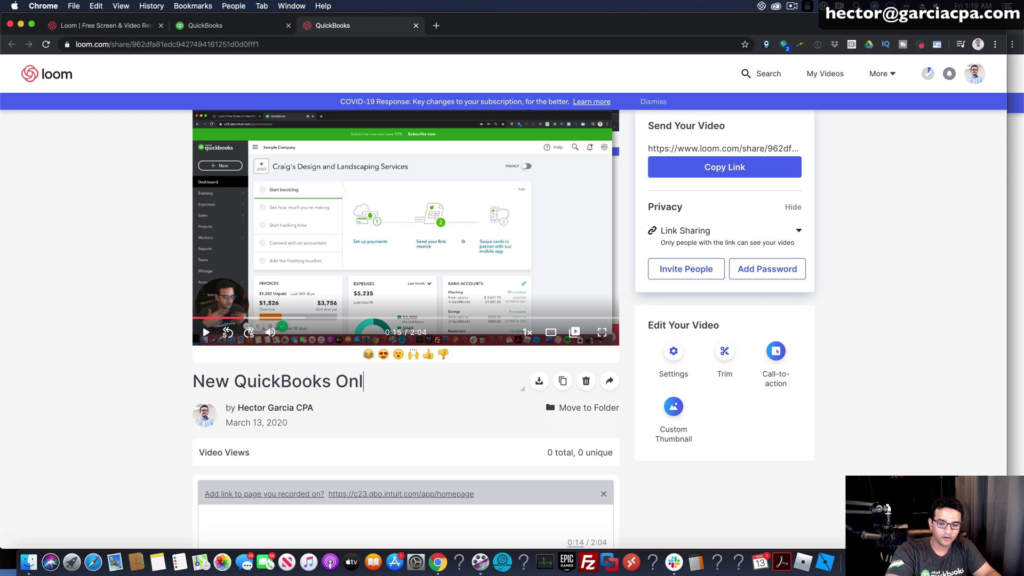
pyautogui.write('ine Create')
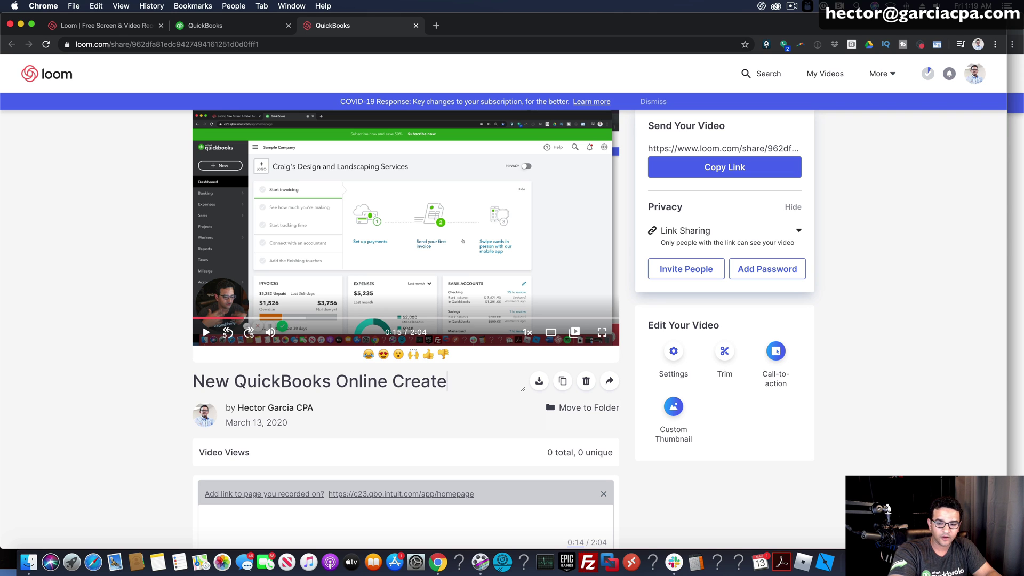
pyautogui.write(' Button')
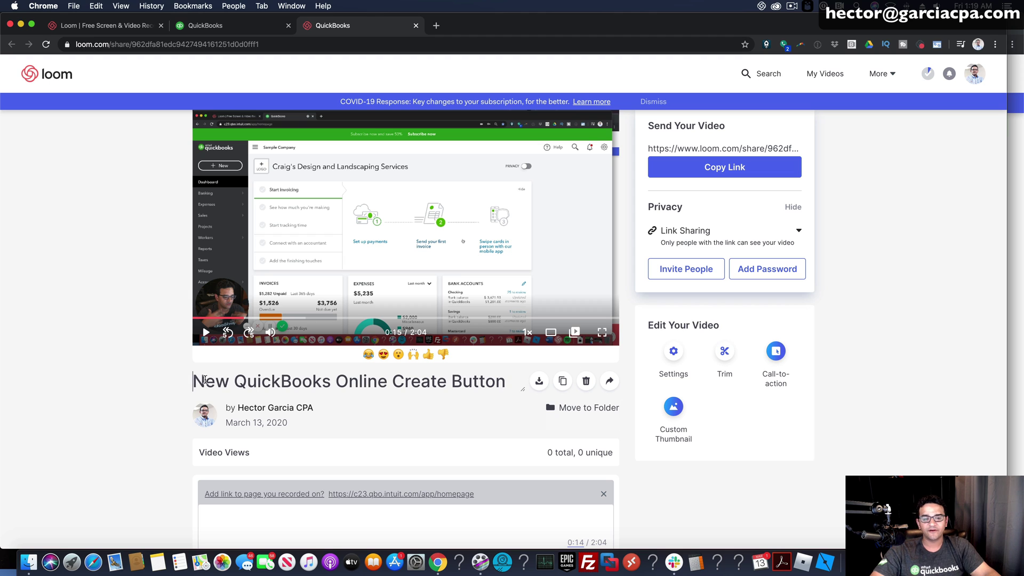
pyautogui.moveTo(195, 381); pyautogui.dragTo(509, 382)
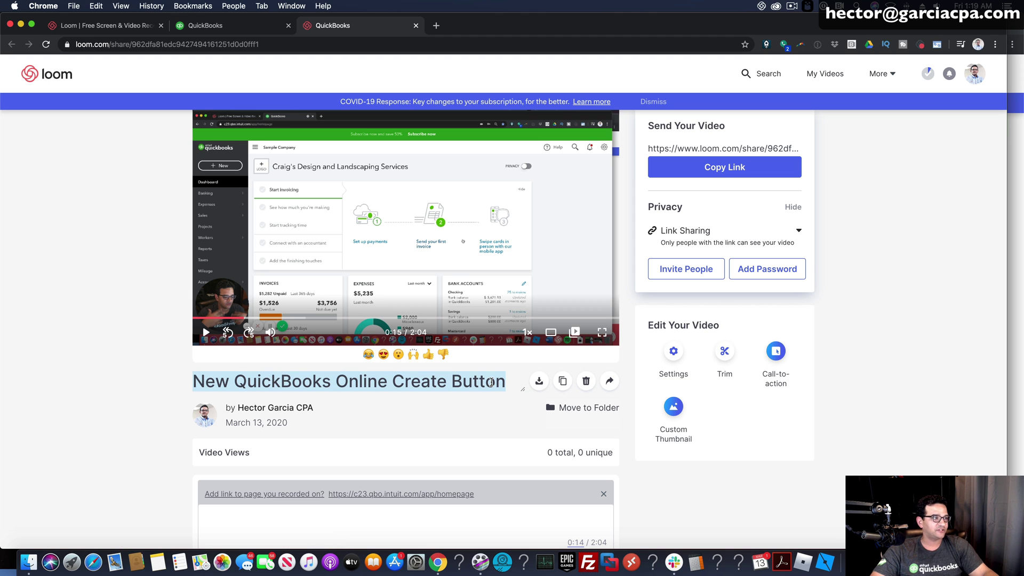
pyautogui.click(452, 408)
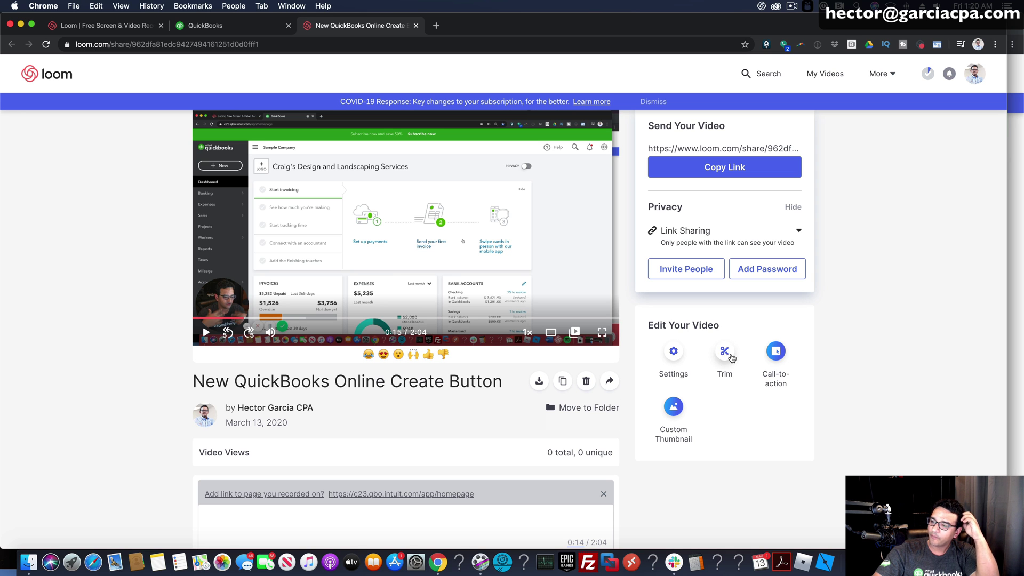
# - Open the video for trimming and play its opening part, stopping at about 0:22 where the unwanted beginning ends
pyautogui.click(724, 353)
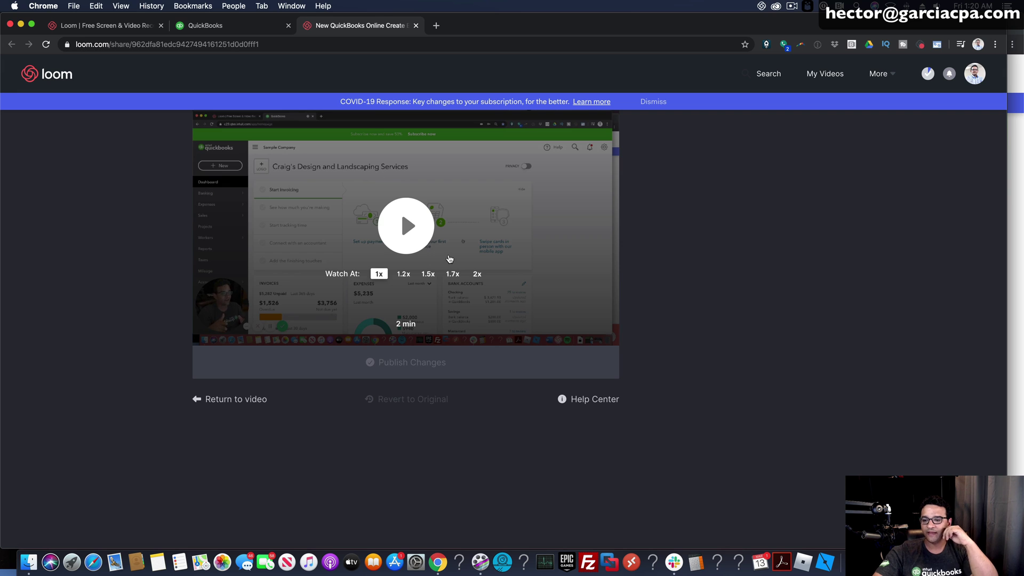
pyautogui.click(204, 334)
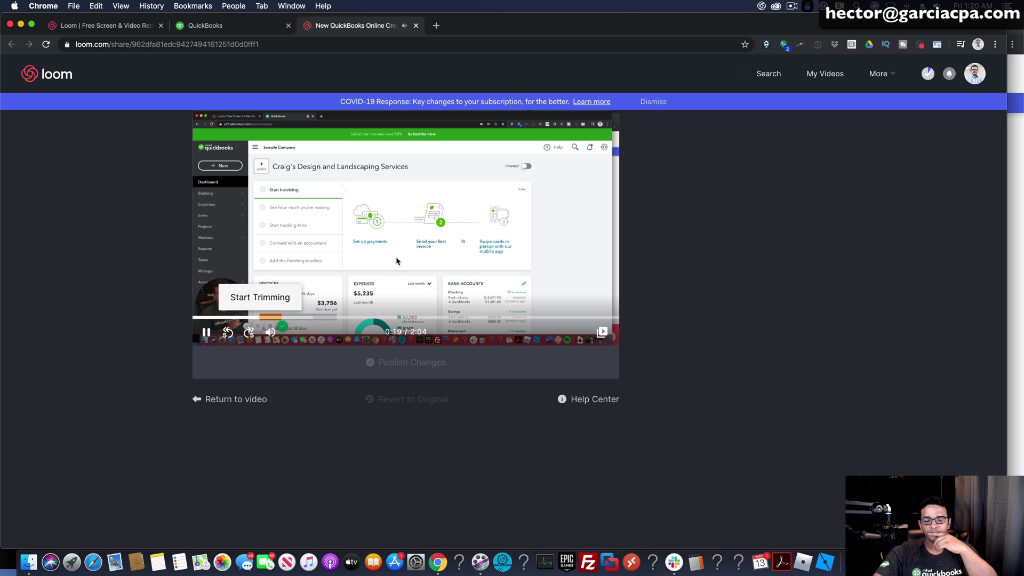
pyautogui.click(207, 334)
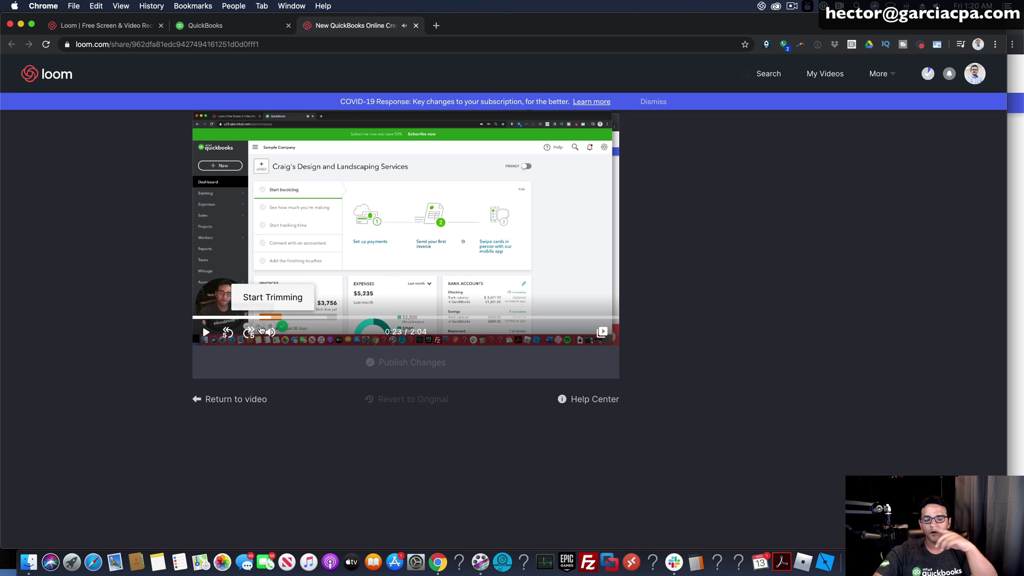
pyautogui.click(270, 319)
pyautogui.click(266, 318)
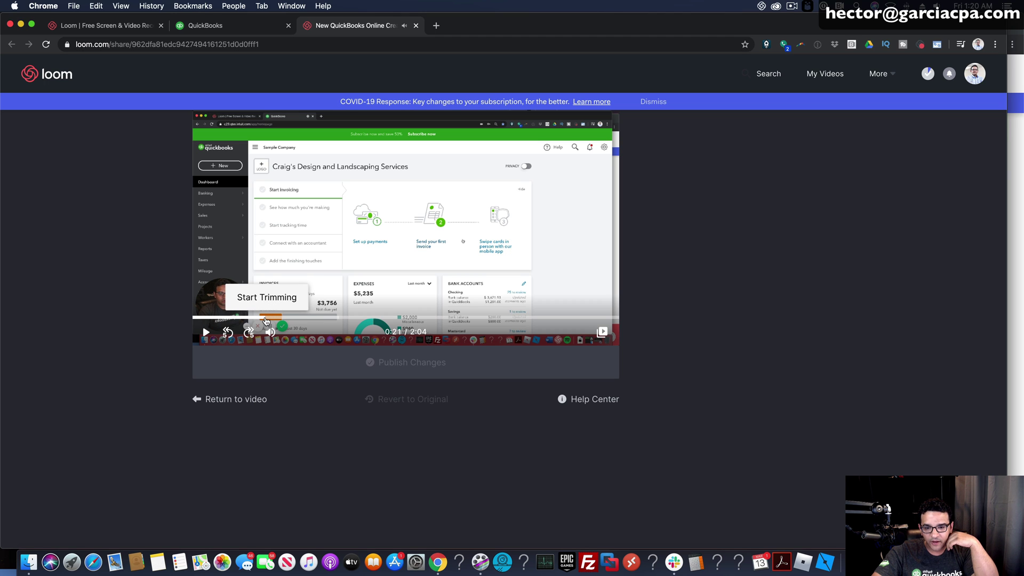
pyautogui.click(208, 334)
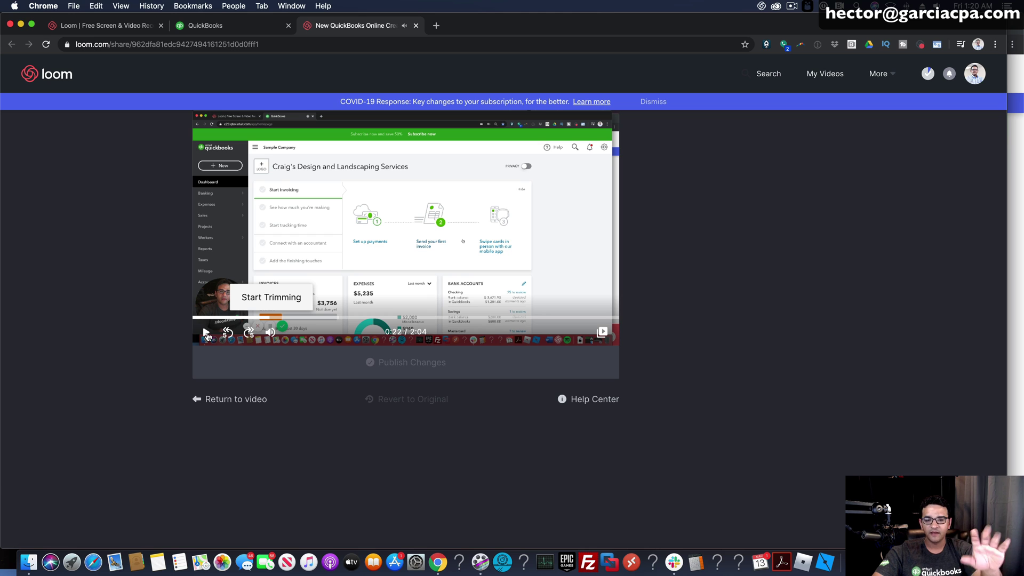
# - Start a trim selection and stretch it over the beginning of the video, from 0:00.0 to 0:20.7
pyautogui.click(276, 299)
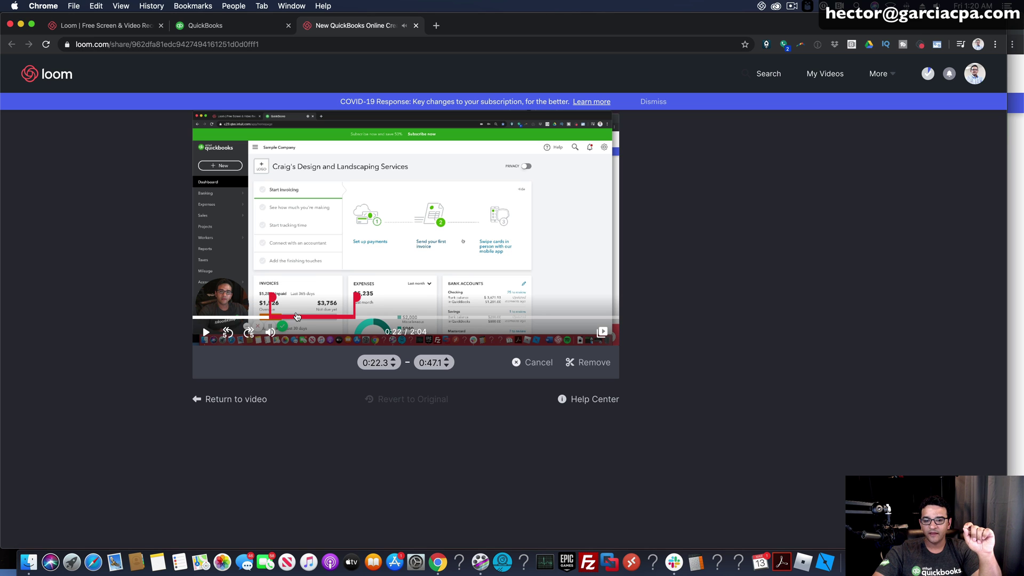
pyautogui.click(275, 319)
pyautogui.moveTo(273, 297); pyautogui.dragTo(180, 292)
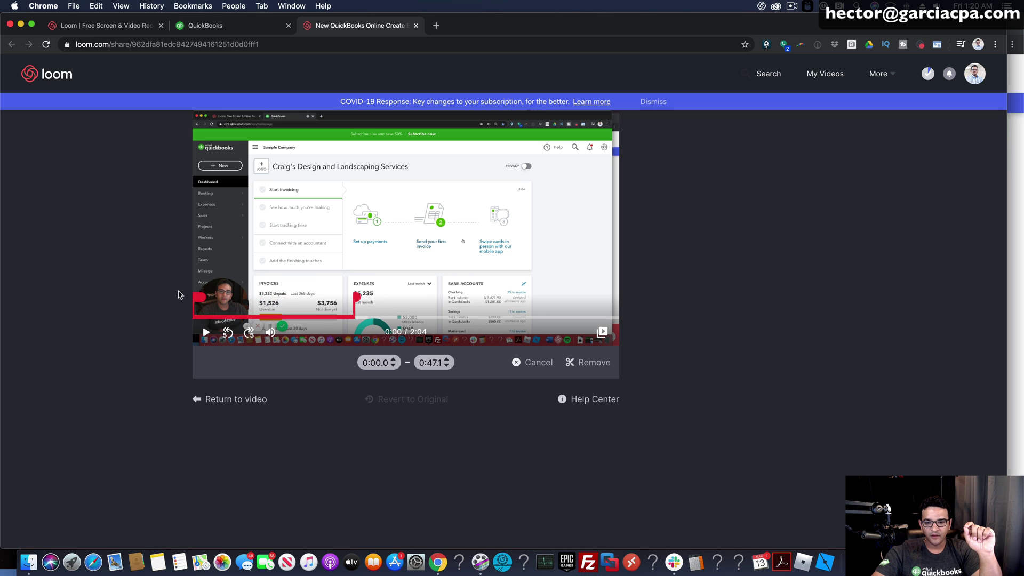
pyautogui.moveTo(361, 297); pyautogui.dragTo(265, 297)
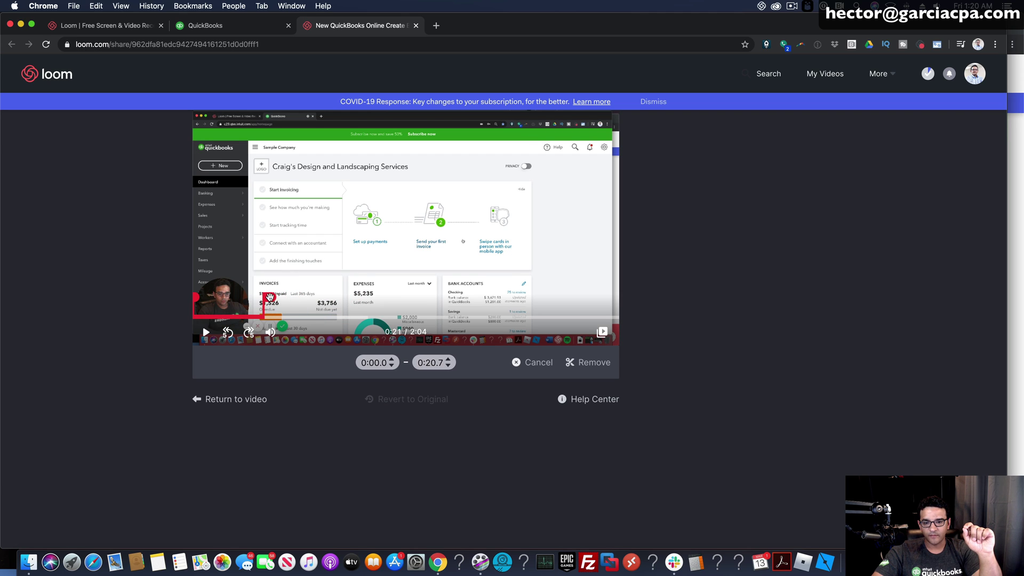
# - Check playback around the selection's end, fine-tune that end to 0:21.9, and remove the selected opening section
pyautogui.click(207, 333)
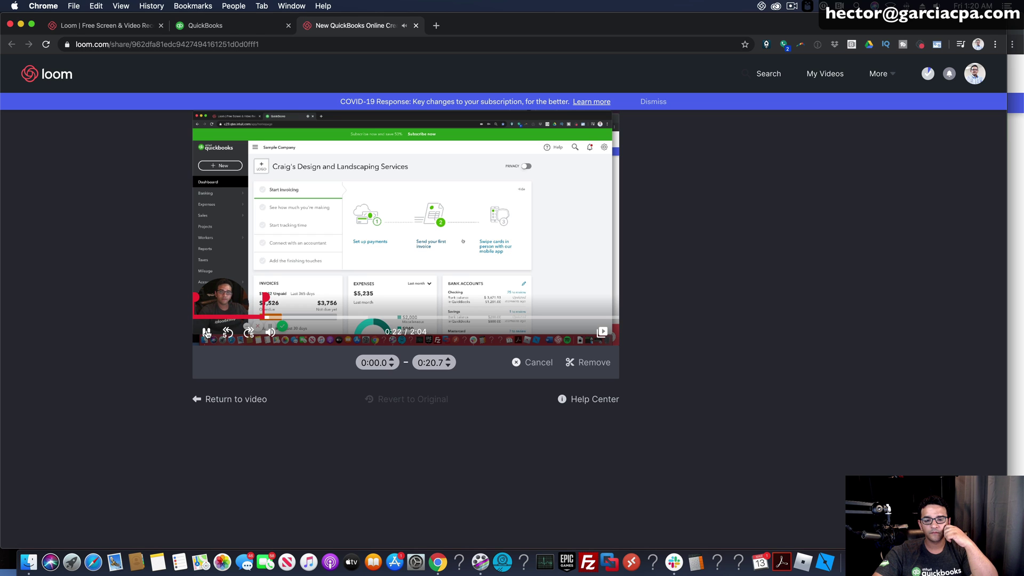
pyautogui.click(207, 333)
pyautogui.moveTo(267, 297); pyautogui.dragTo(276, 296)
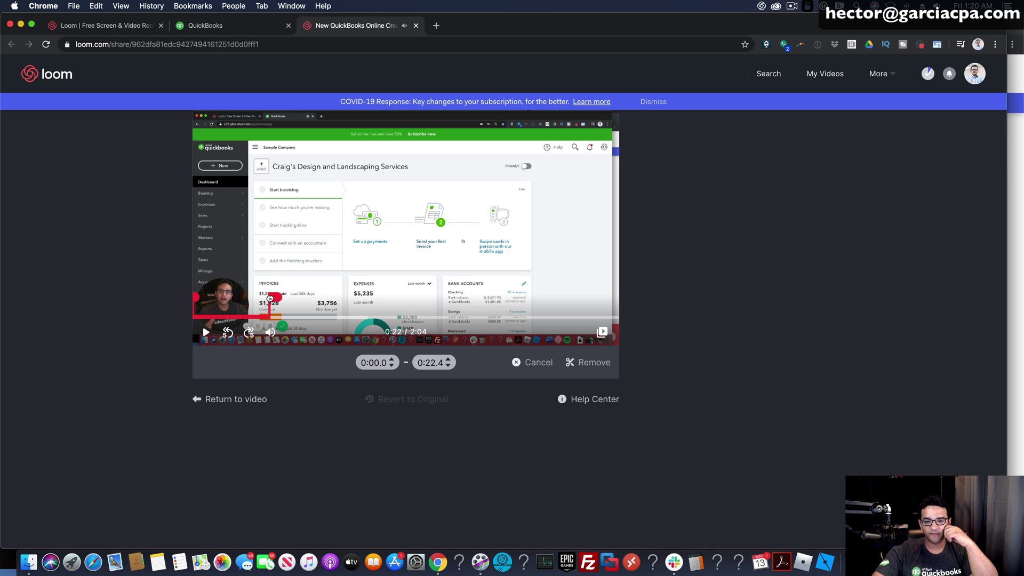
pyautogui.click(207, 333)
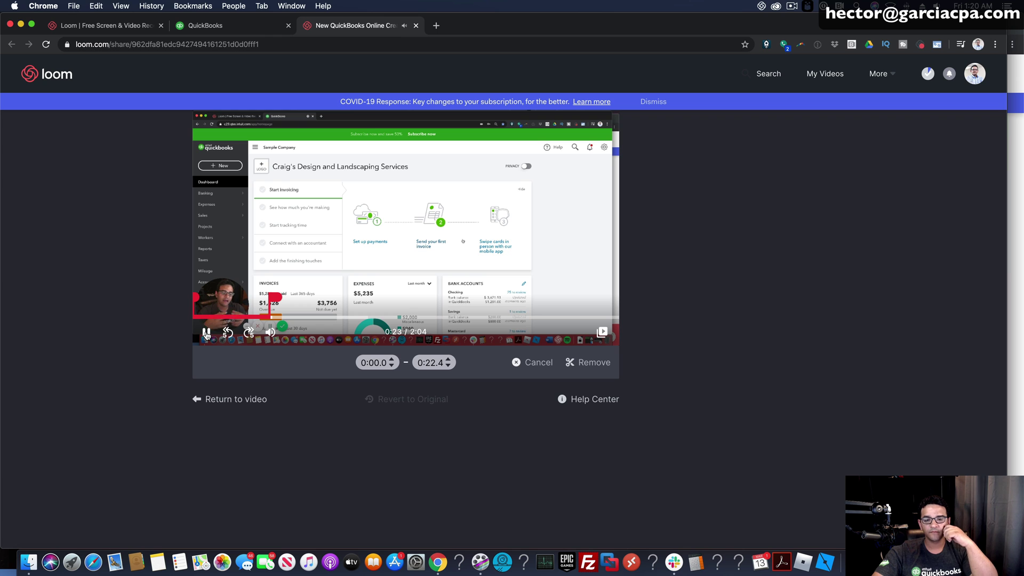
pyautogui.click(207, 333)
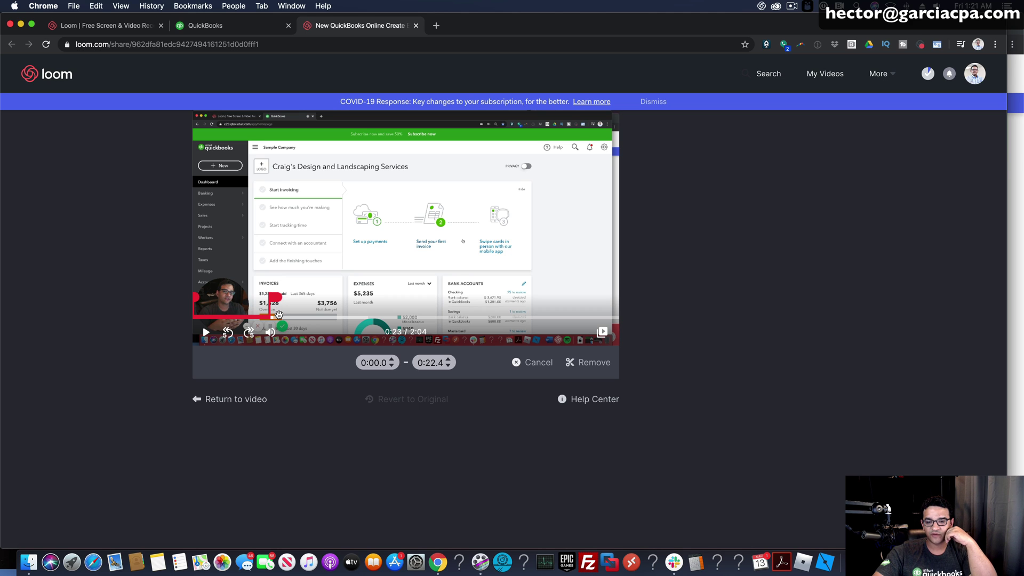
pyautogui.moveTo(278, 314); pyautogui.dragTo(268, 296)
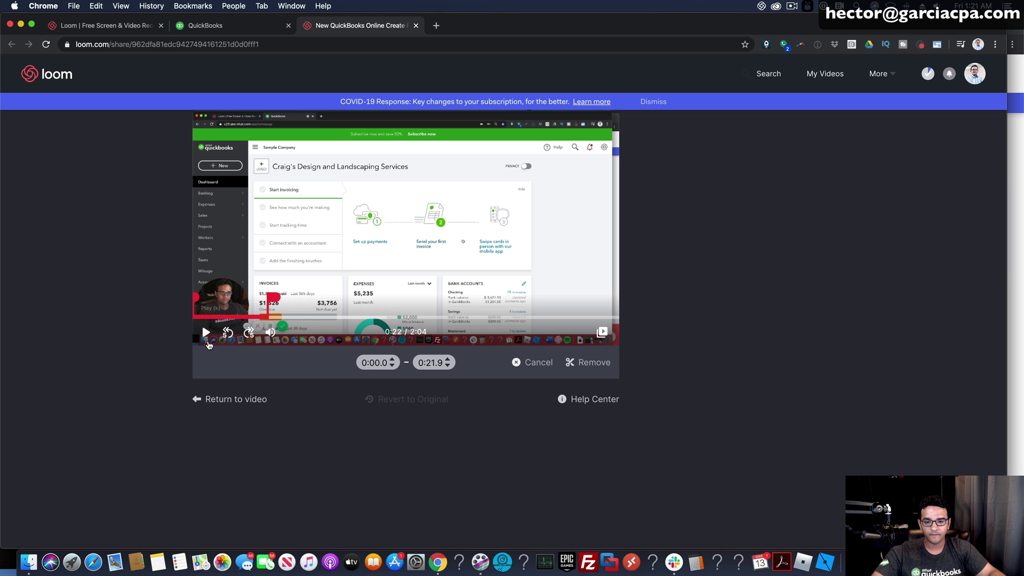
pyautogui.click(206, 332)
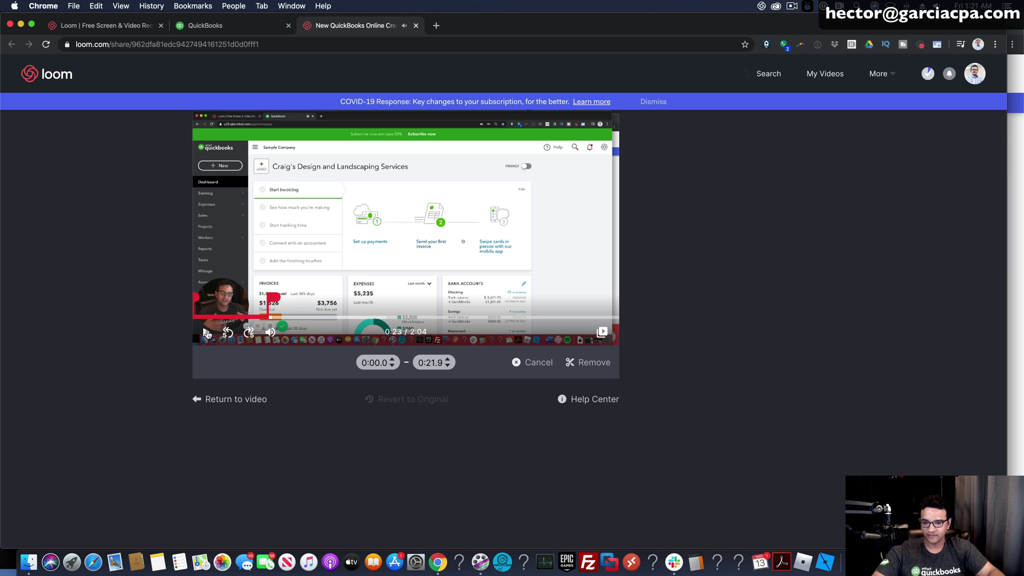
pyautogui.click(206, 332)
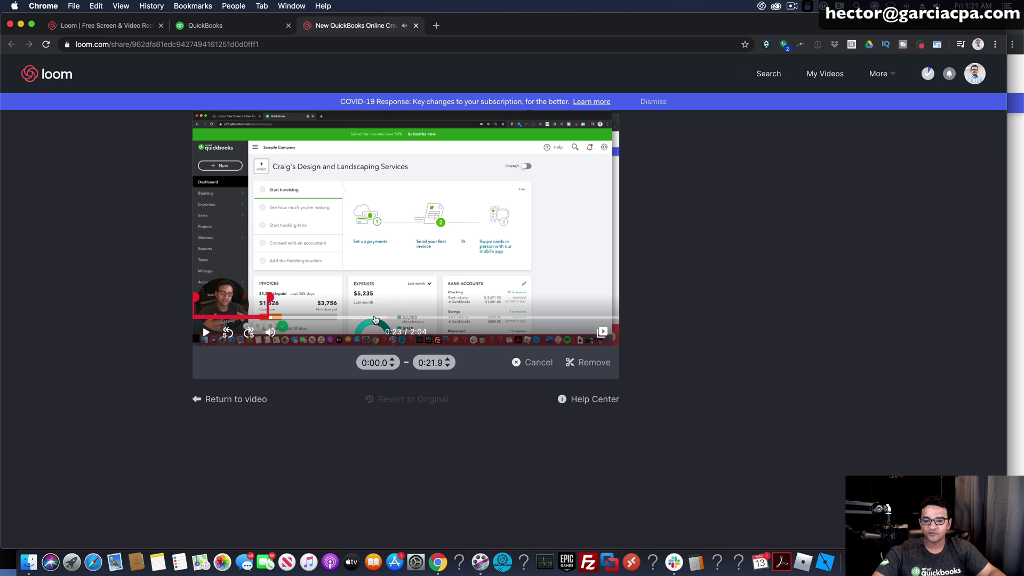
pyautogui.click(593, 363)
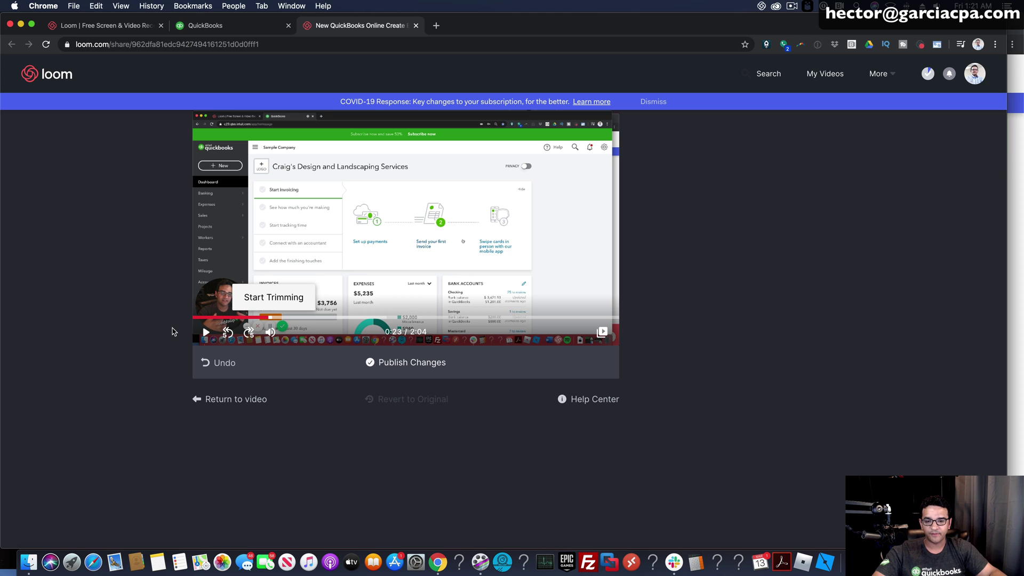
# - Play and skip through the rest of the video to locate the next section to cut, stopping at about 1:31
pyautogui.click(207, 334)
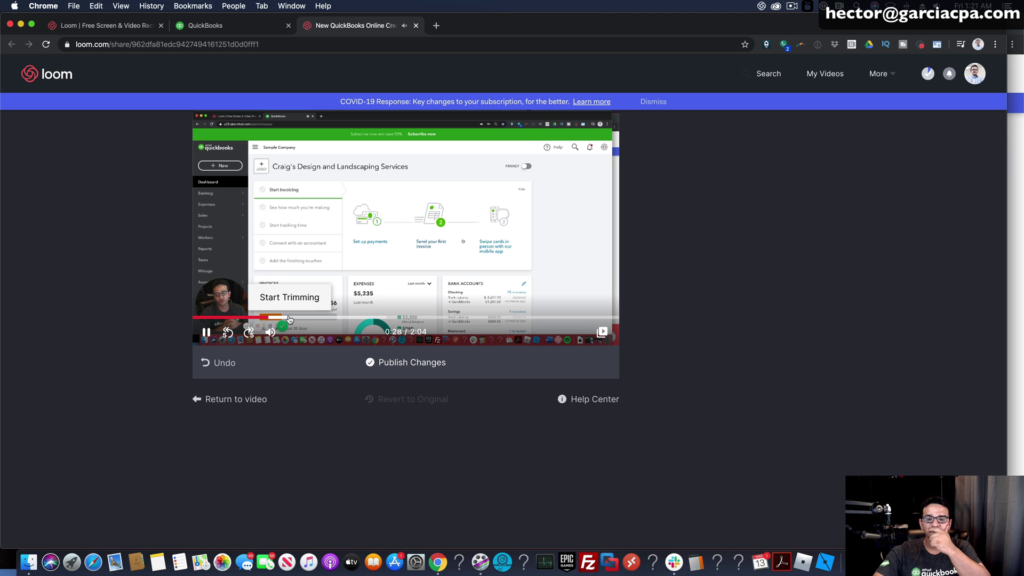
pyautogui.click(351, 319)
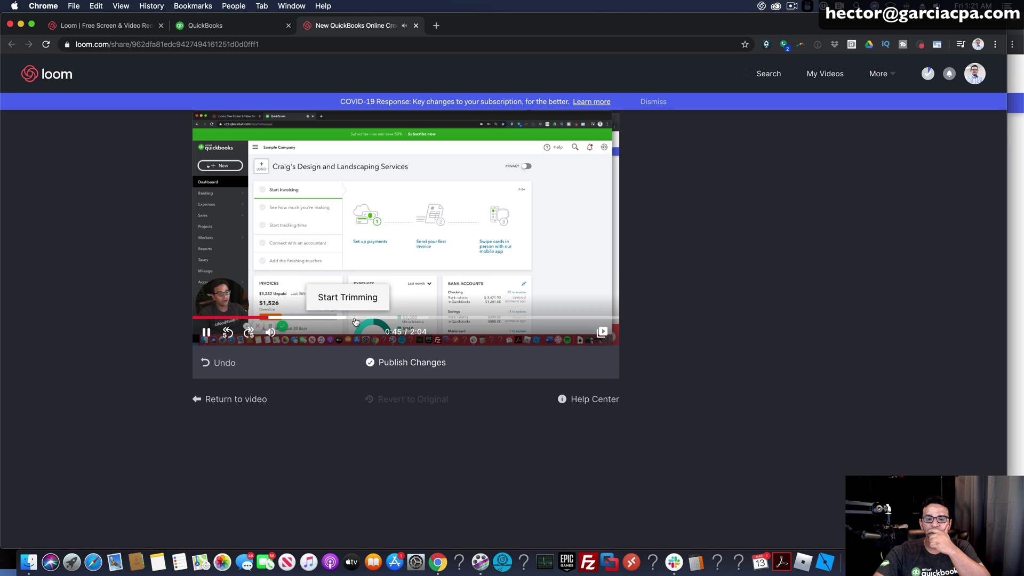
pyautogui.click(421, 318)
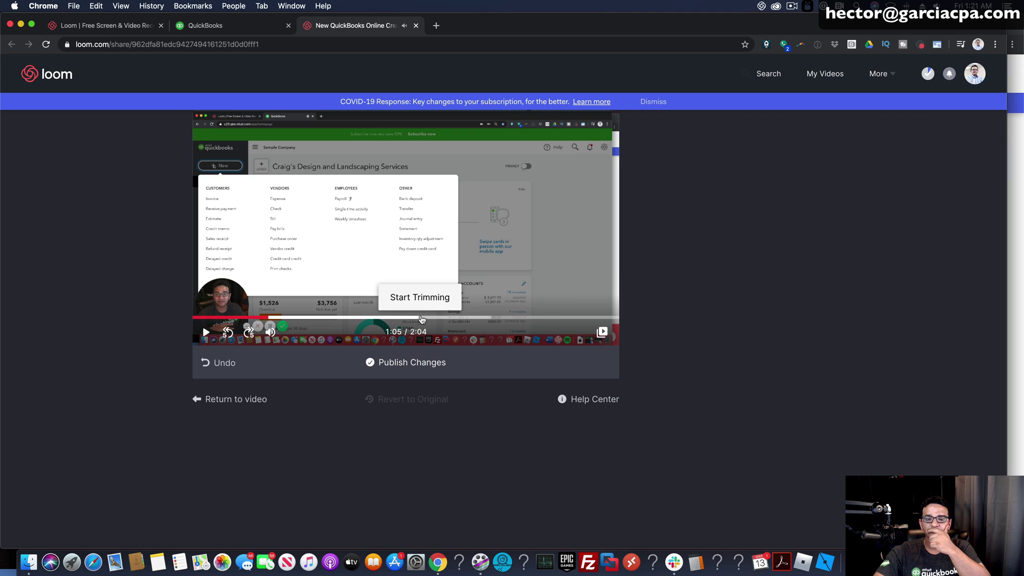
pyautogui.click(461, 319)
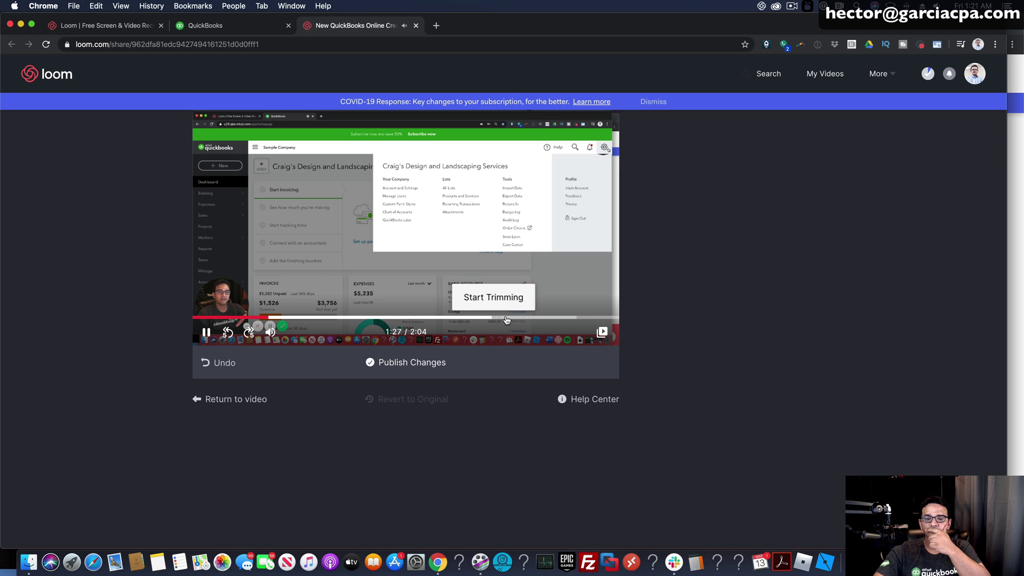
pyautogui.click(507, 318)
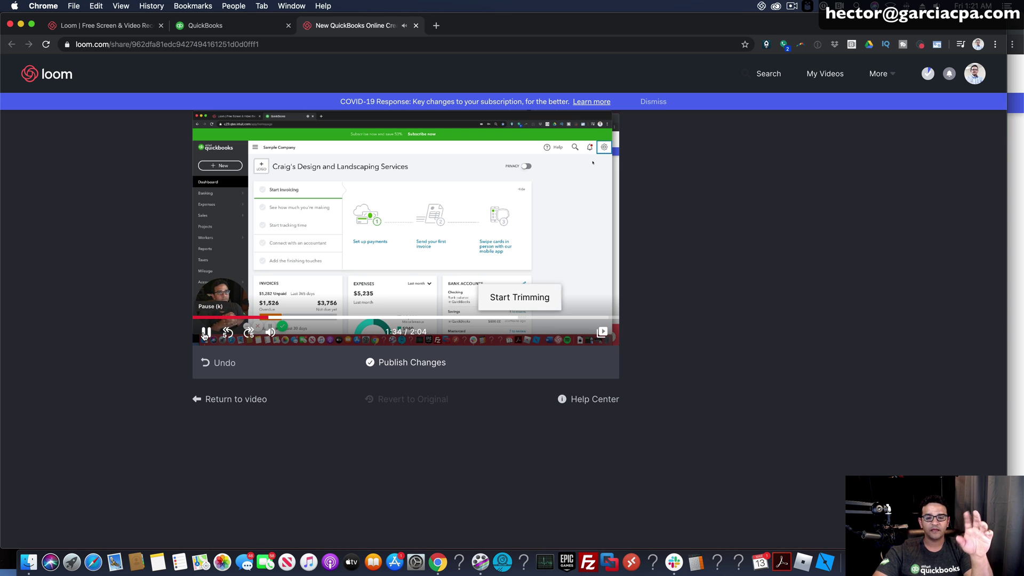
pyautogui.click(205, 332)
pyautogui.click(506, 320)
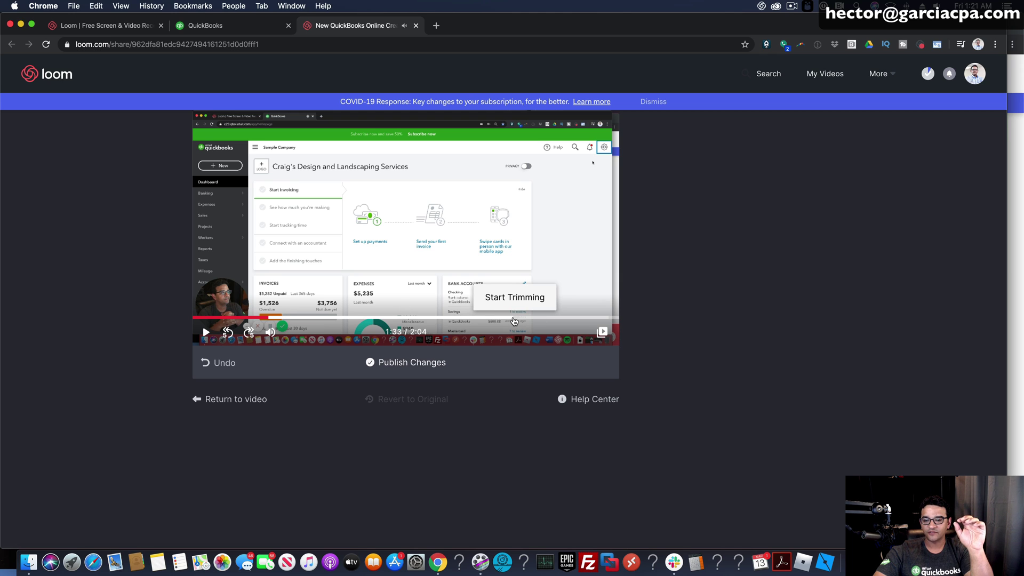
pyautogui.click(498, 320)
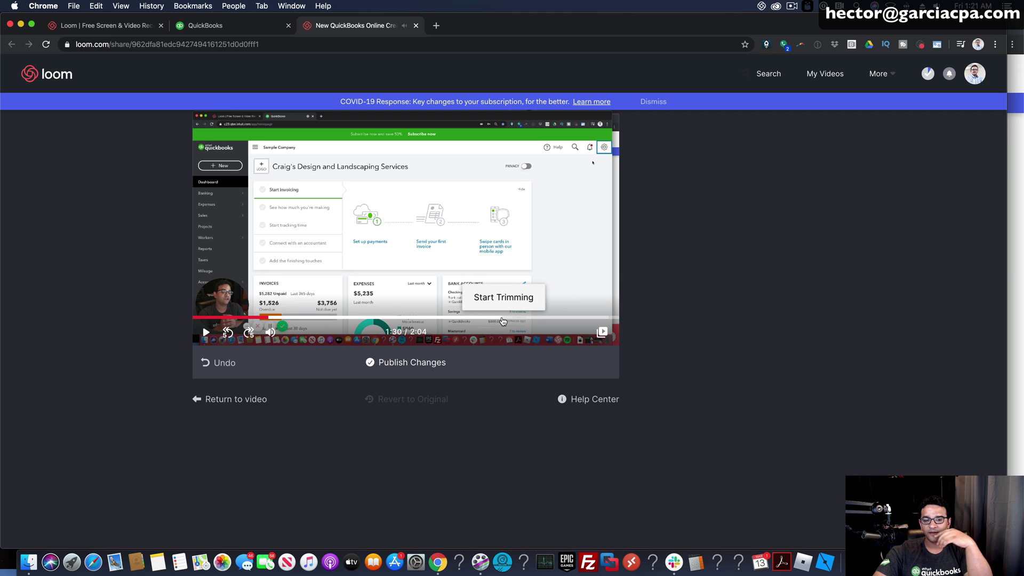
pyautogui.click(205, 333)
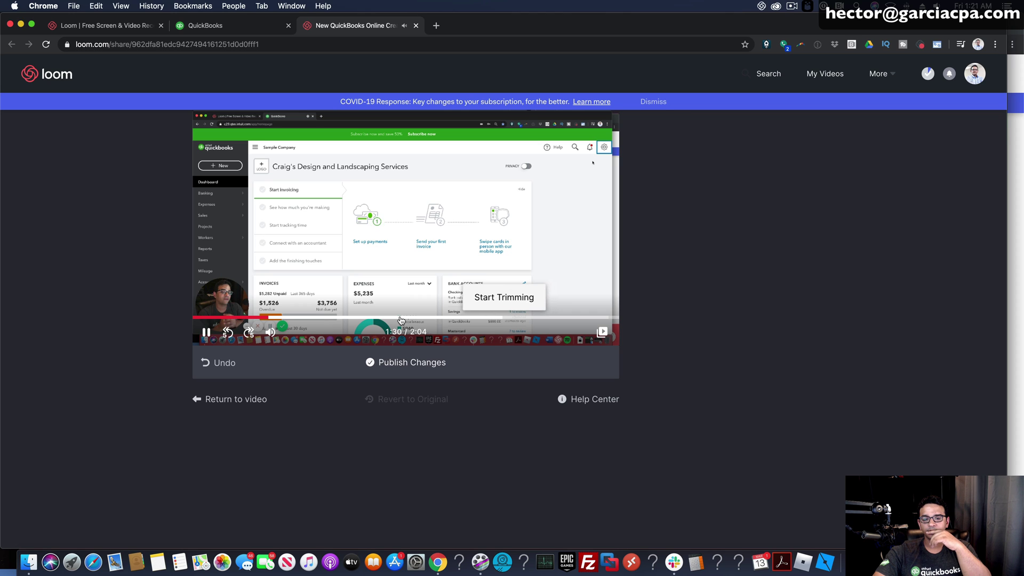
pyautogui.click(205, 332)
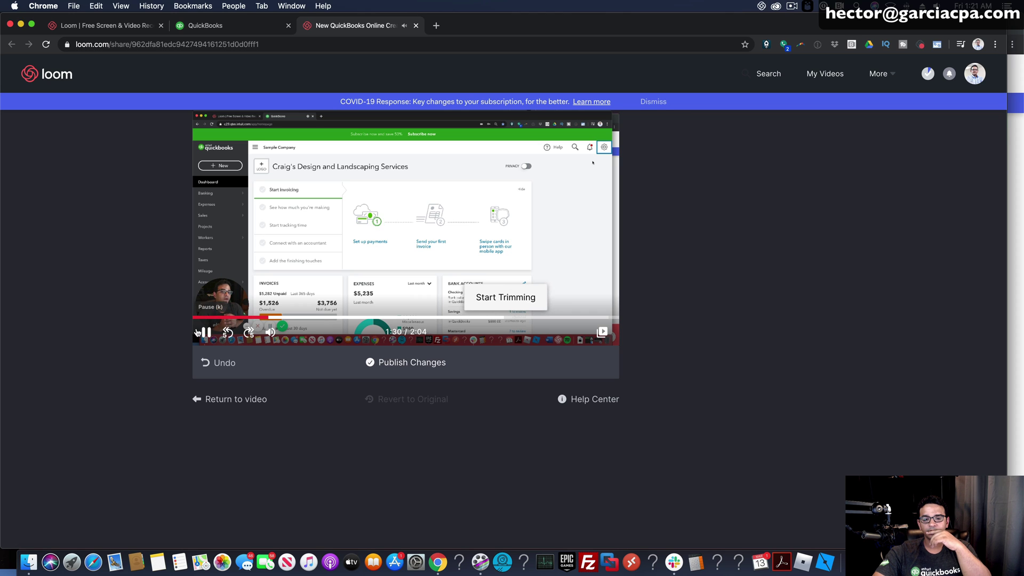
pyautogui.click(506, 321)
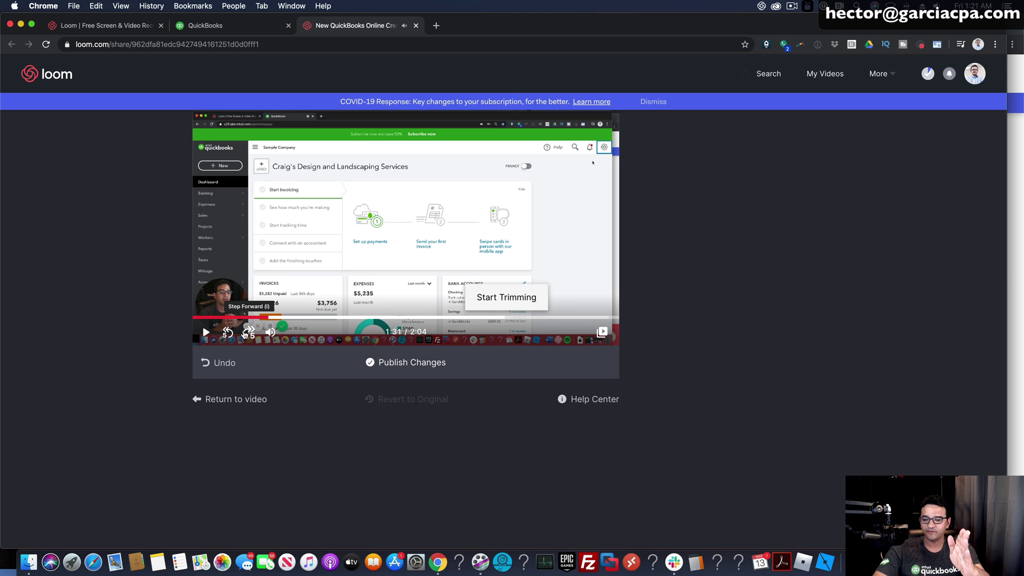
# - Start a trim selection at 1:30.6 and adjust its end to 1:46.1, checking playback around that point
pyautogui.click(496, 297)
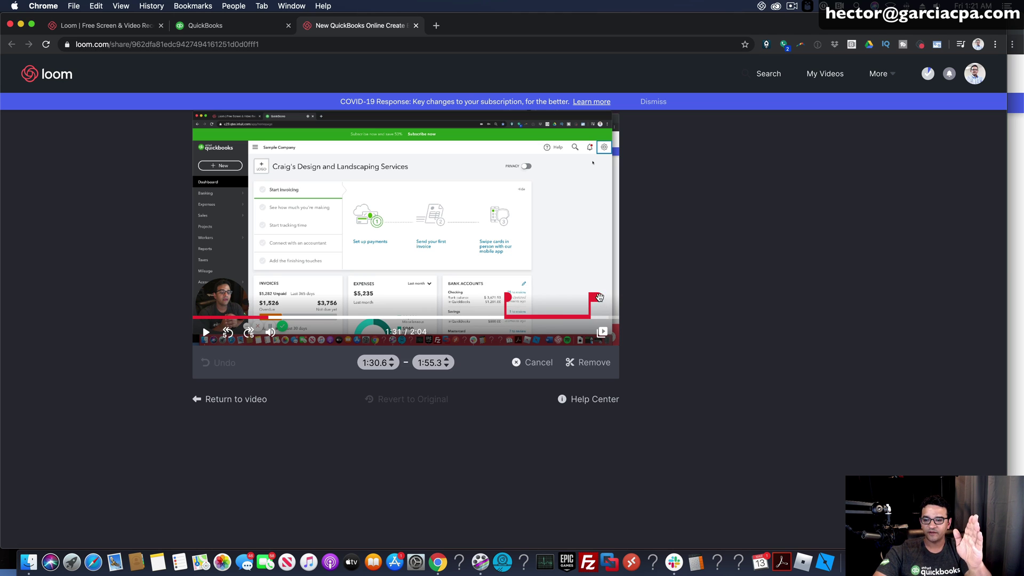
pyautogui.moveTo(599, 297); pyautogui.dragTo(552, 297)
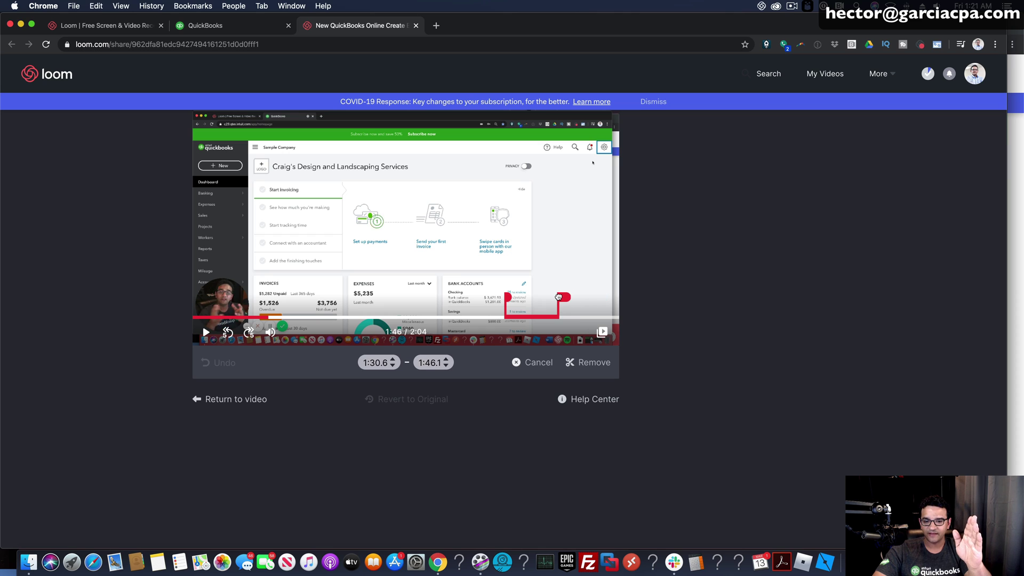
pyautogui.click(205, 334)
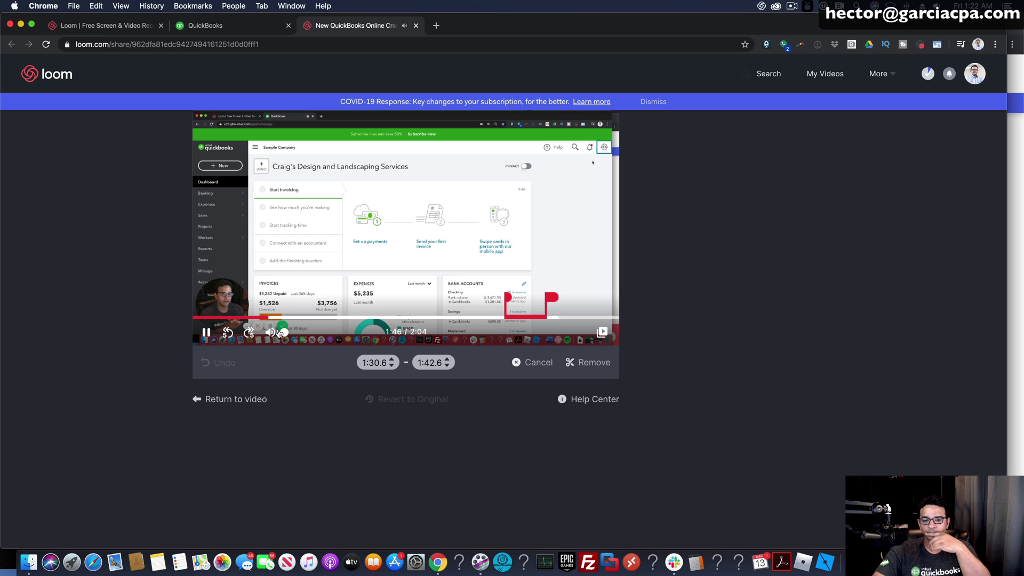
pyautogui.click(536, 280)
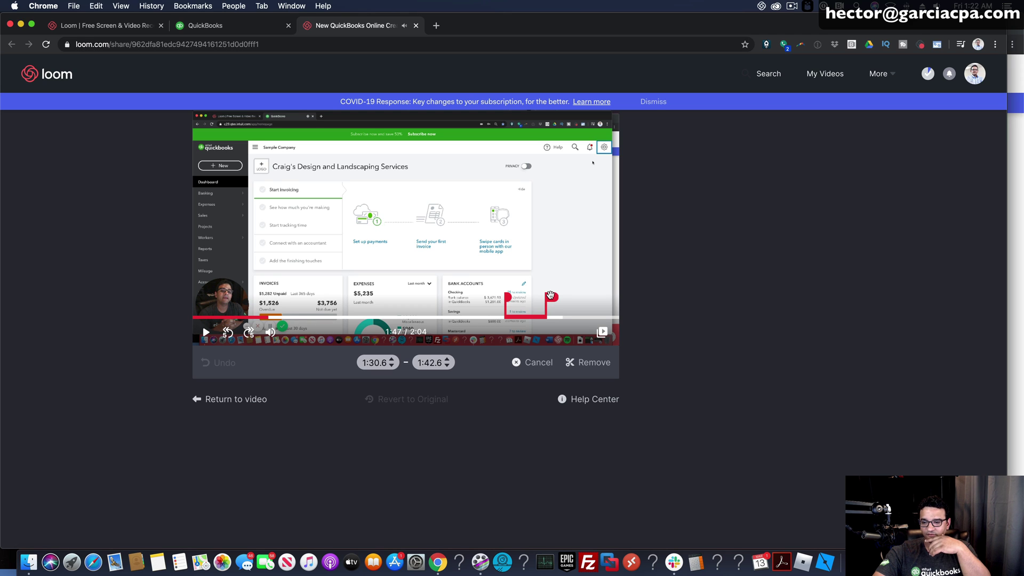
pyautogui.moveTo(550, 296); pyautogui.dragTo(558, 297)
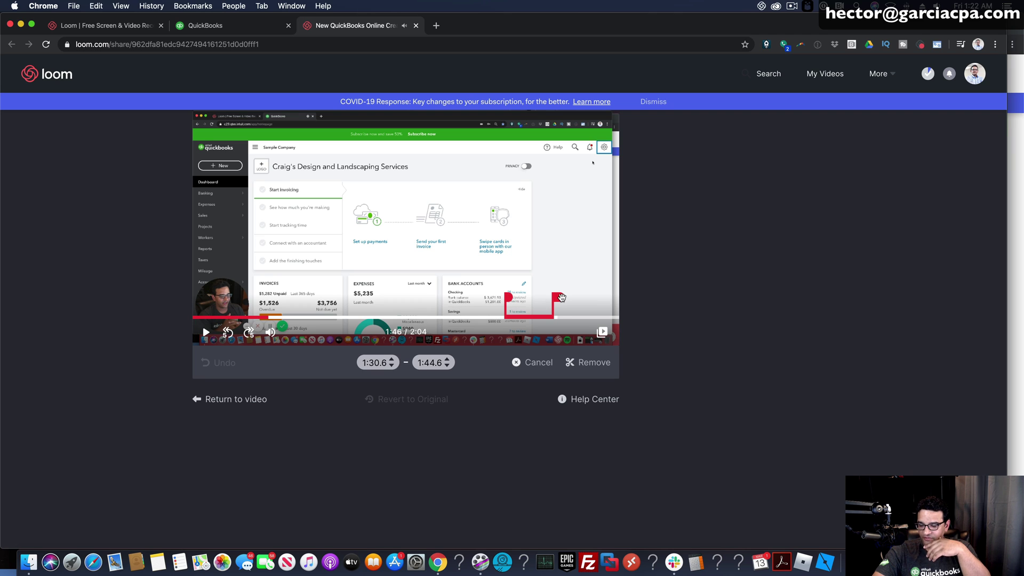
pyautogui.moveTo(555, 297); pyautogui.dragTo(558, 299)
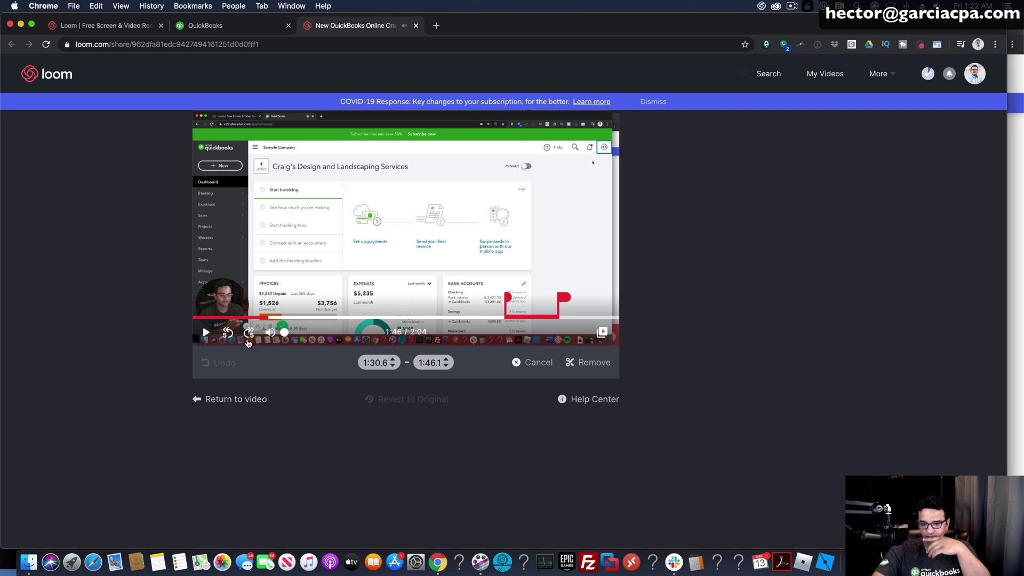
# - Play the part following the selection up to about 2:00, and remove the selected section
pyautogui.click(208, 333)
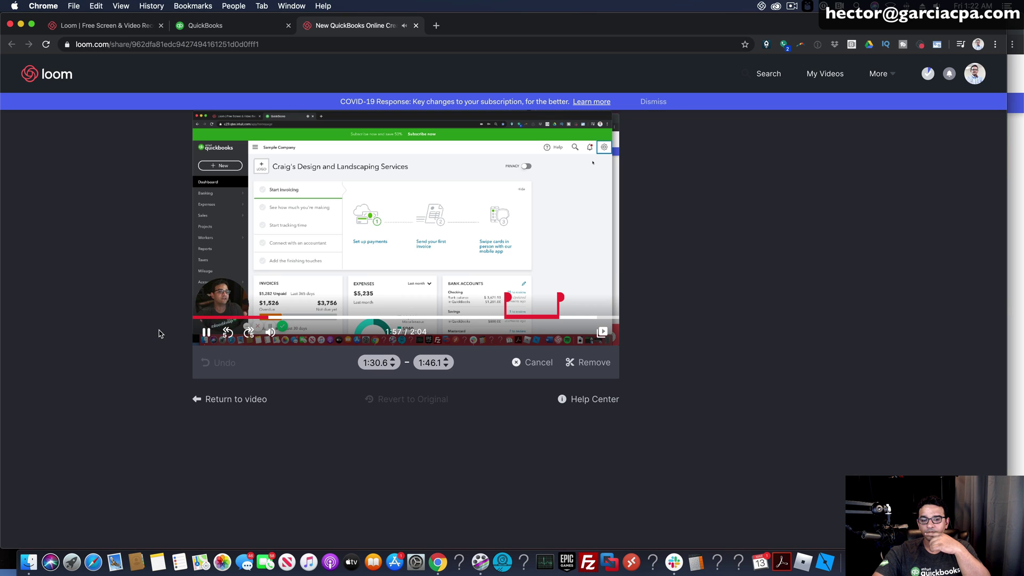
pyautogui.click(207, 333)
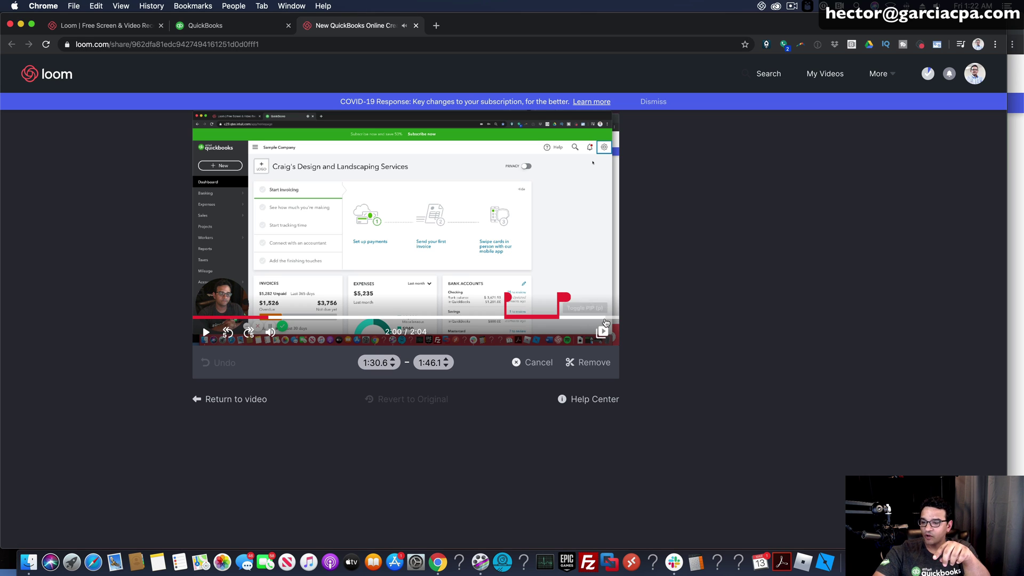
pyautogui.click(585, 367)
# - Select the closing section from 1:59.8 to 2:03.8, remove it, and publish the trimmed video
pyautogui.click(593, 296)
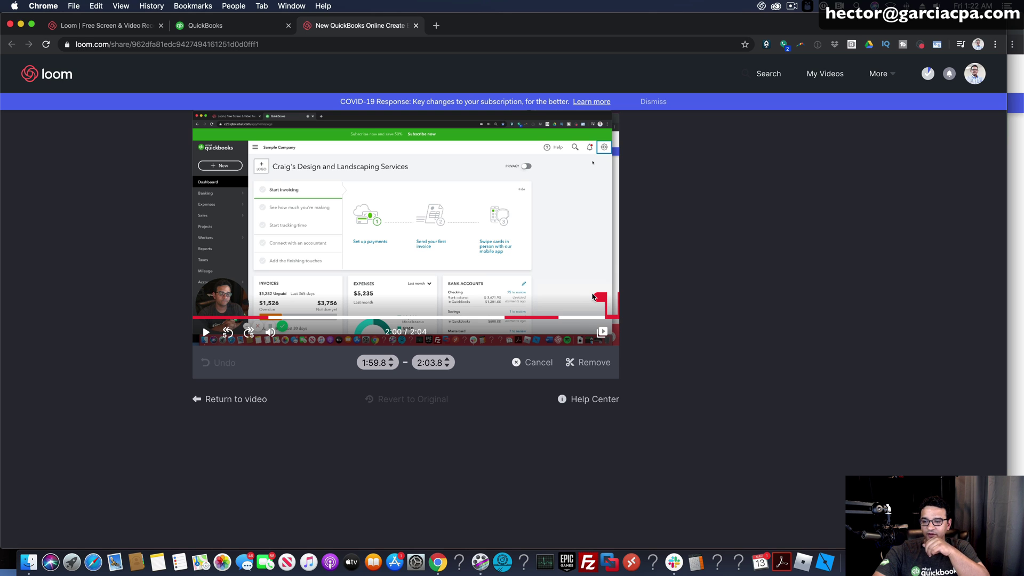
pyautogui.click(591, 364)
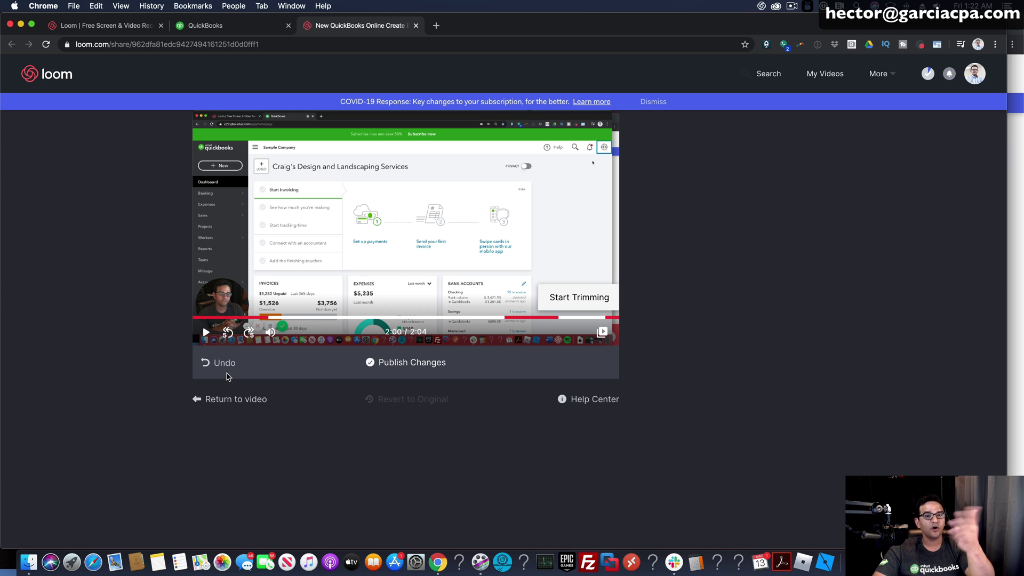
pyautogui.click(397, 366)
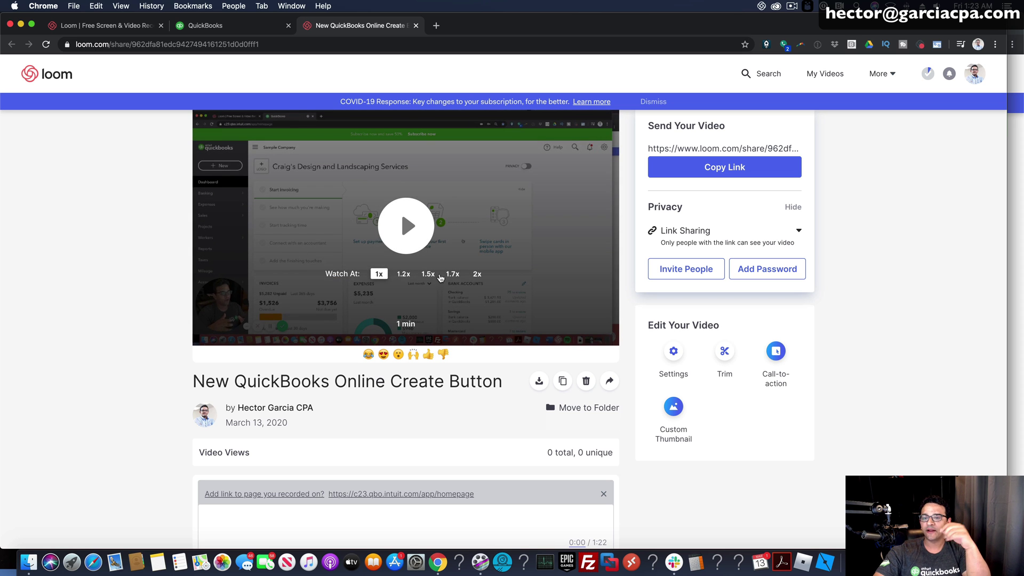
# - Play the trimmed video at 2x speed, pause at about 0:48, and watch the rest at 1.5x
pyautogui.click(475, 274)
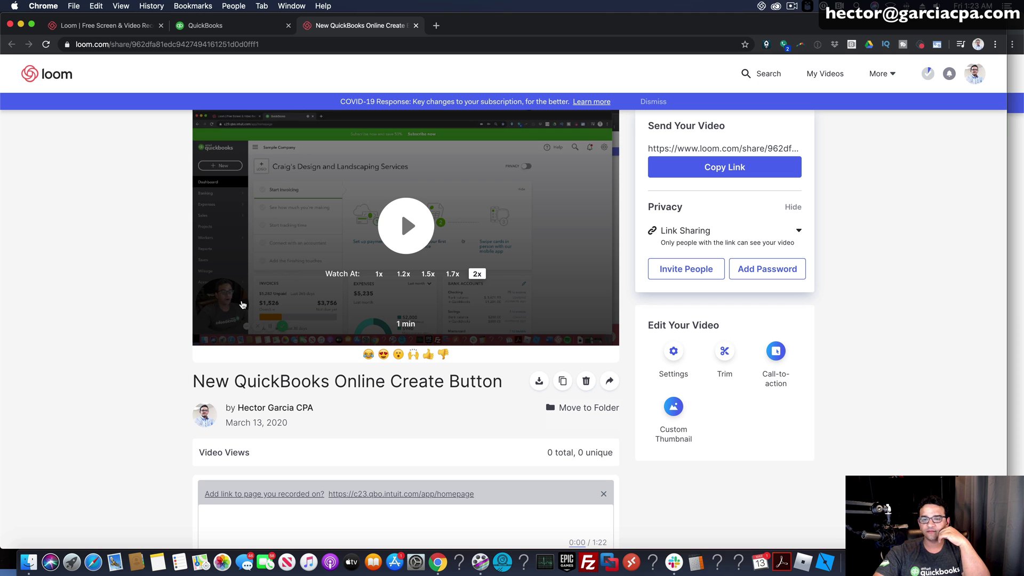
pyautogui.click(405, 225)
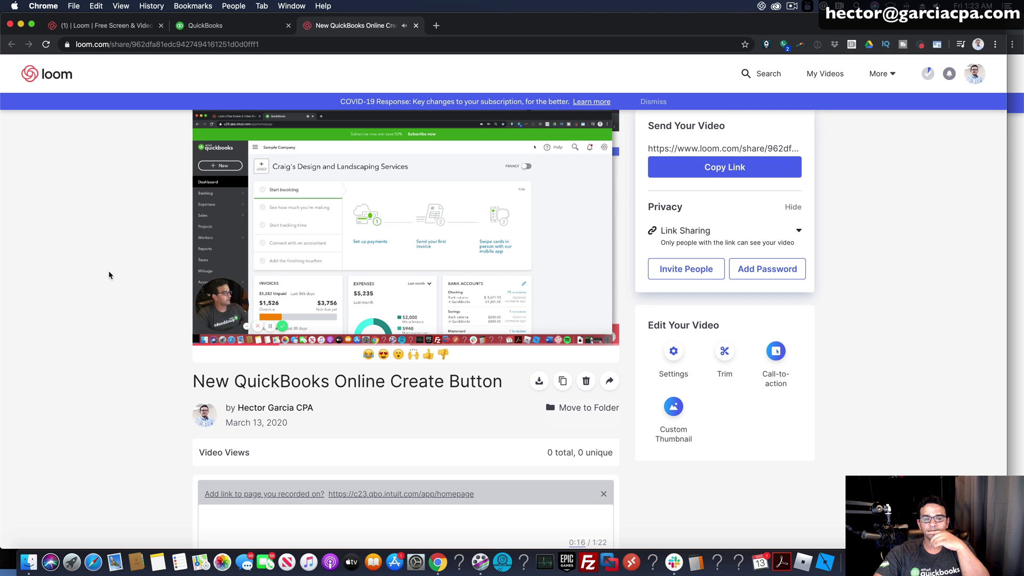
pyautogui.moveTo(381, 308)
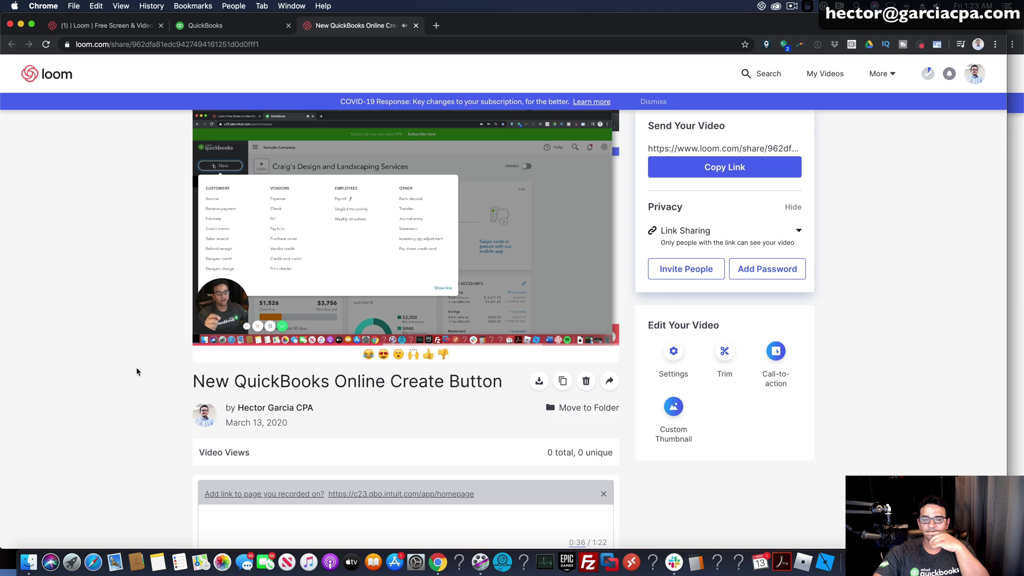
pyautogui.moveTo(219, 315)
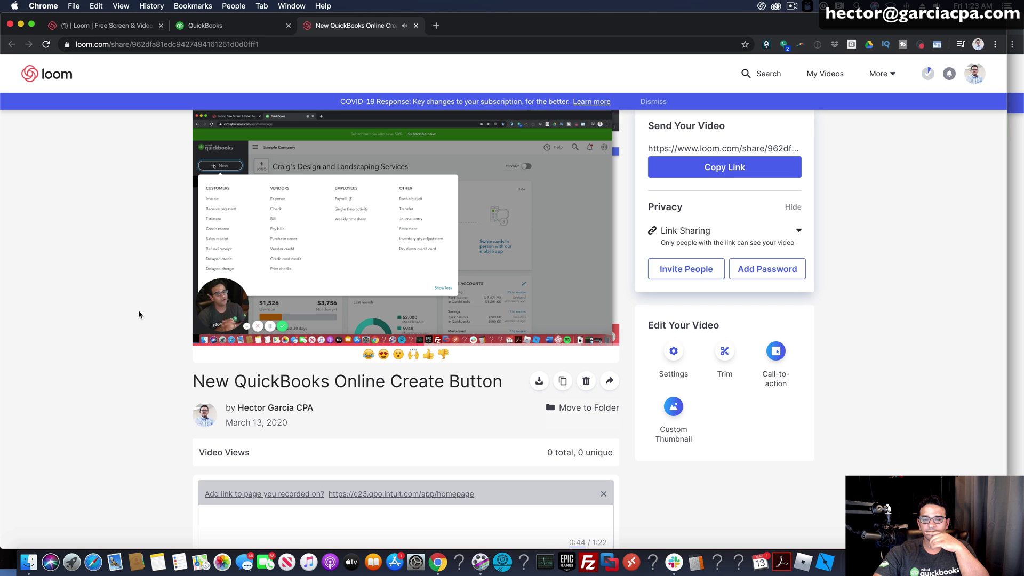
pyautogui.click(206, 333)
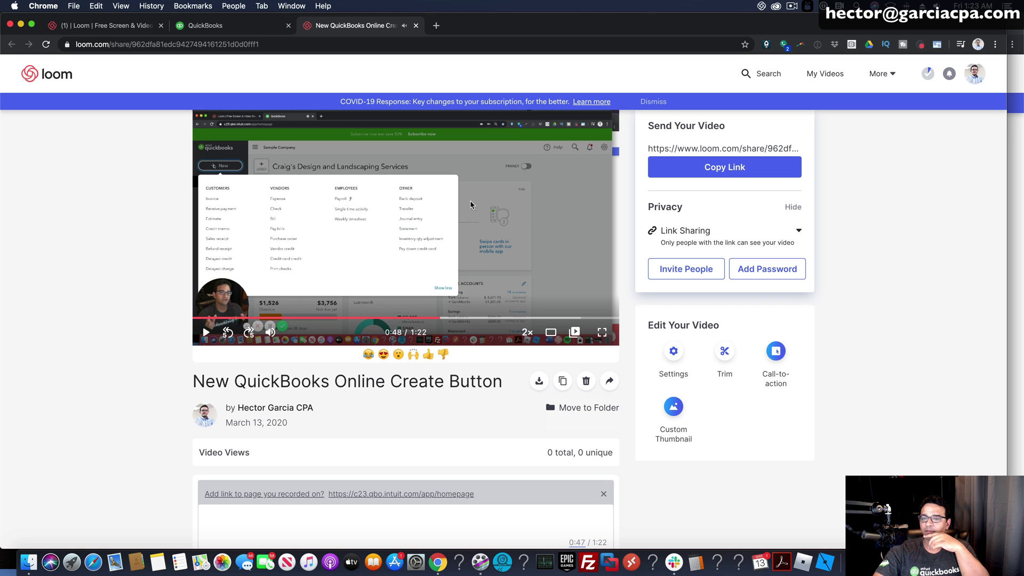
pyautogui.click(533, 334)
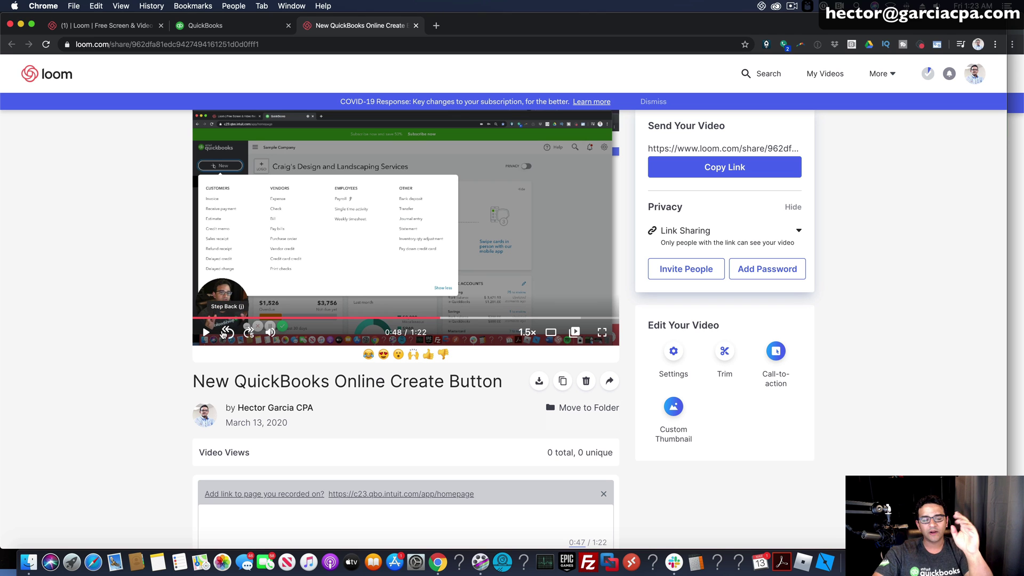
pyautogui.click(206, 332)
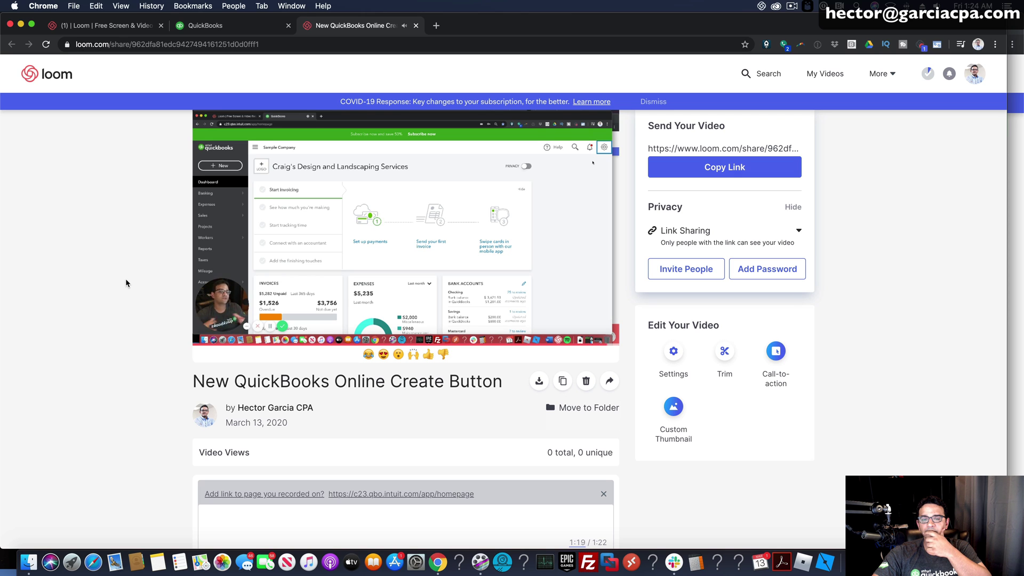
pyautogui.moveTo(207, 330)
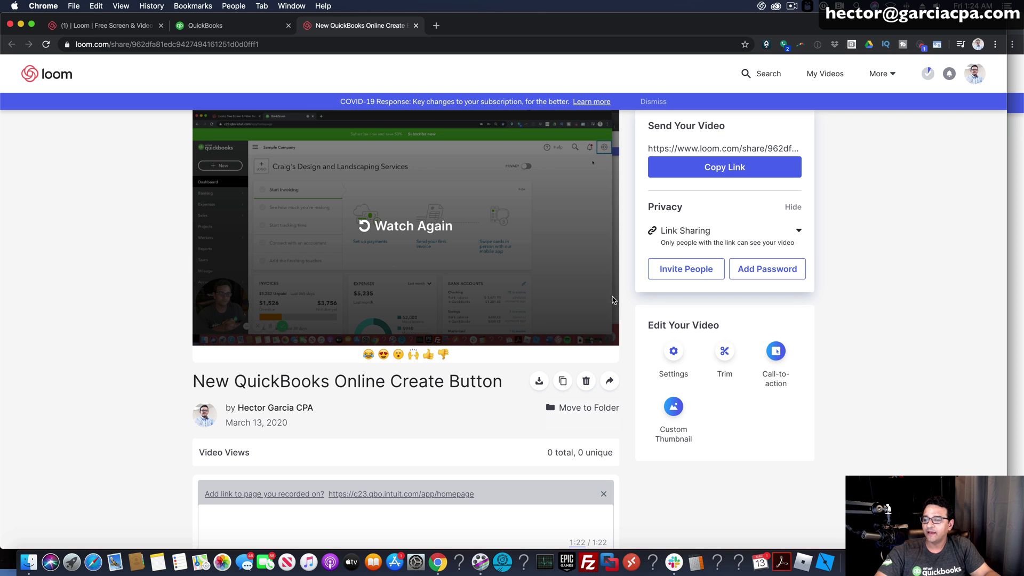
# - Switch the viewer download permission off and back on in the video's settings, and save the settings
pyautogui.click(674, 352)
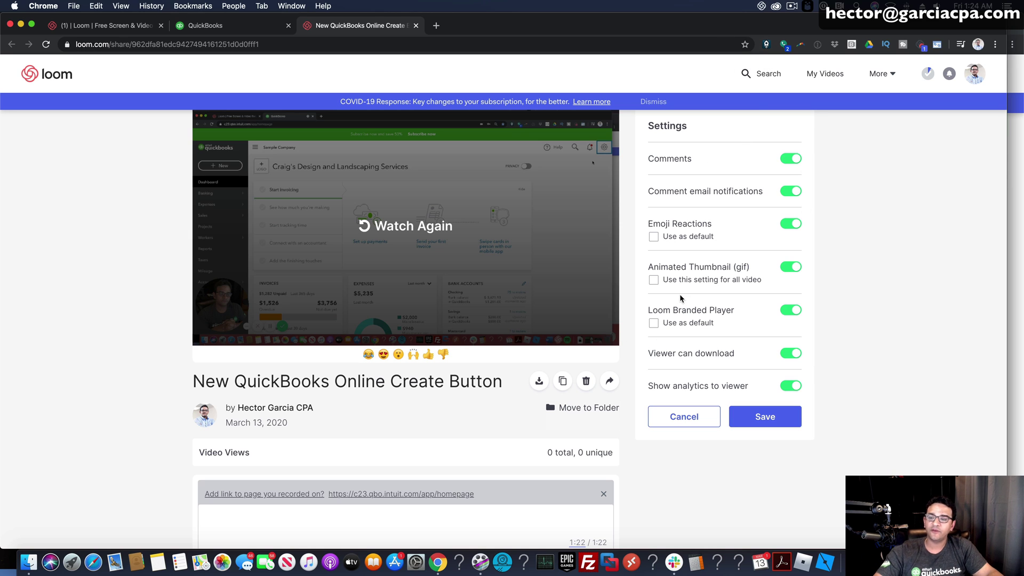
pyautogui.click(789, 355)
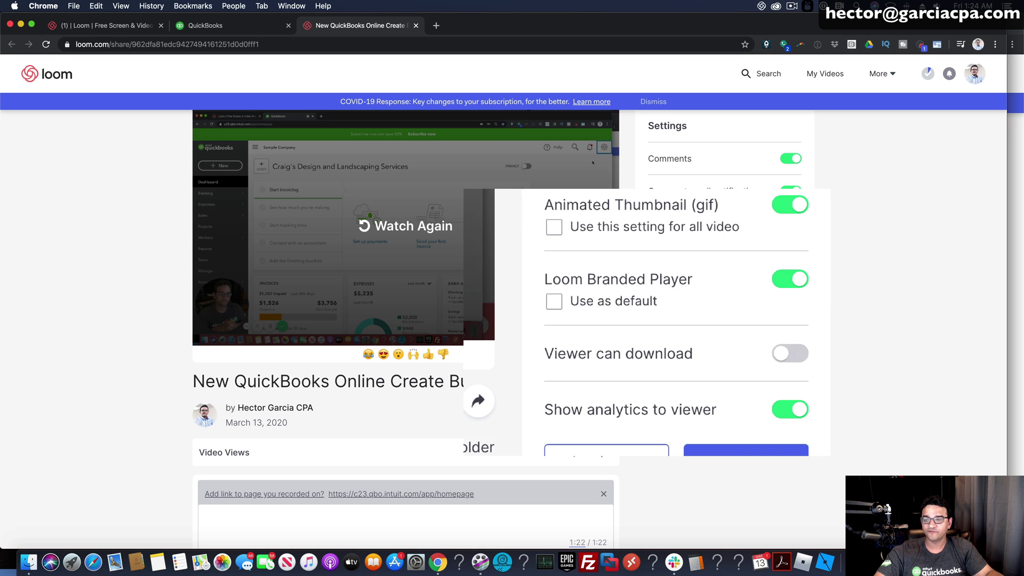
pyautogui.click(791, 355)
pyautogui.click(791, 355)
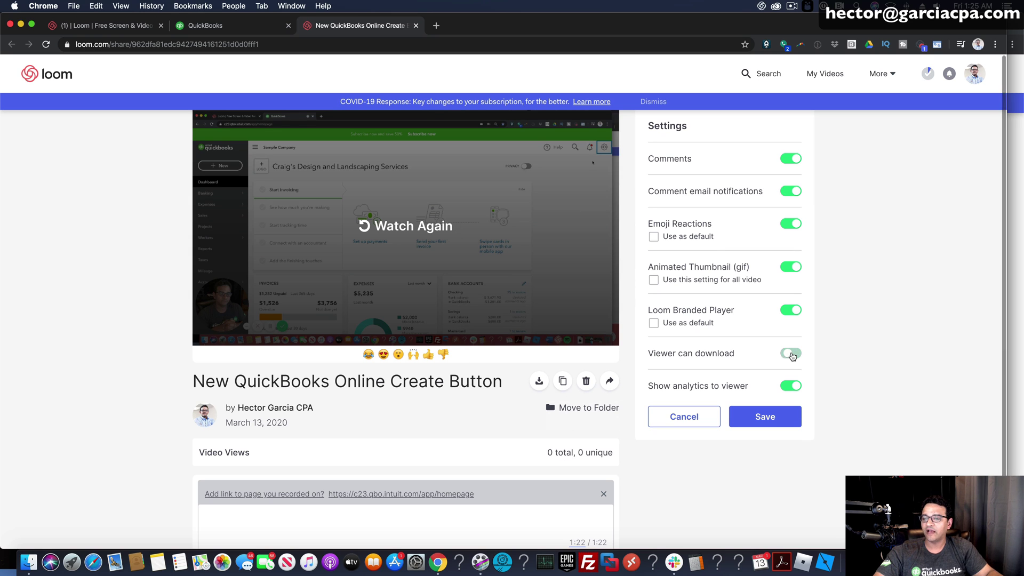
pyautogui.click(792, 355)
pyautogui.click(767, 421)
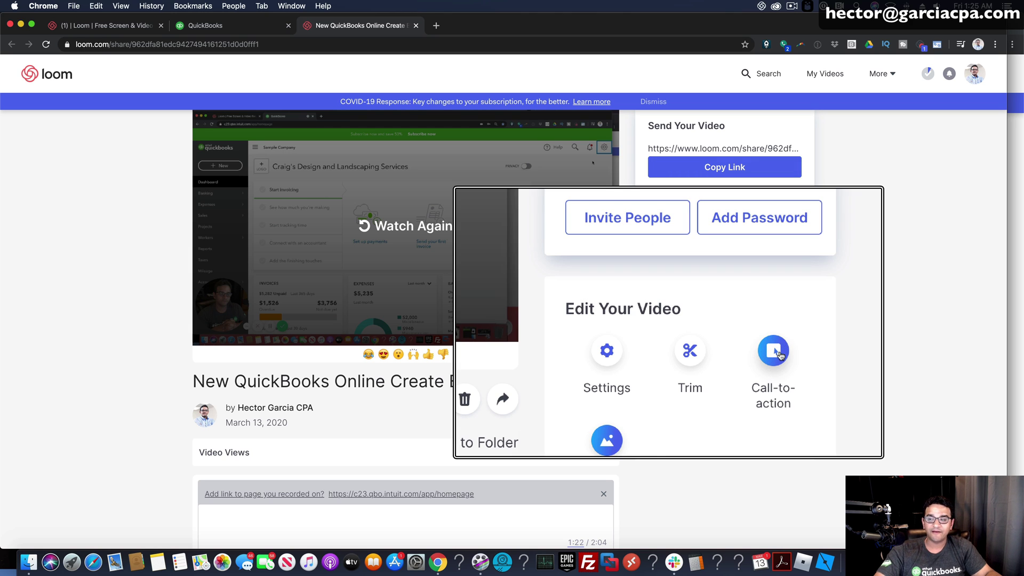
# - Start a call-to-action for the video with the button text "Visit my website for more info"
pyautogui.click(776, 352)
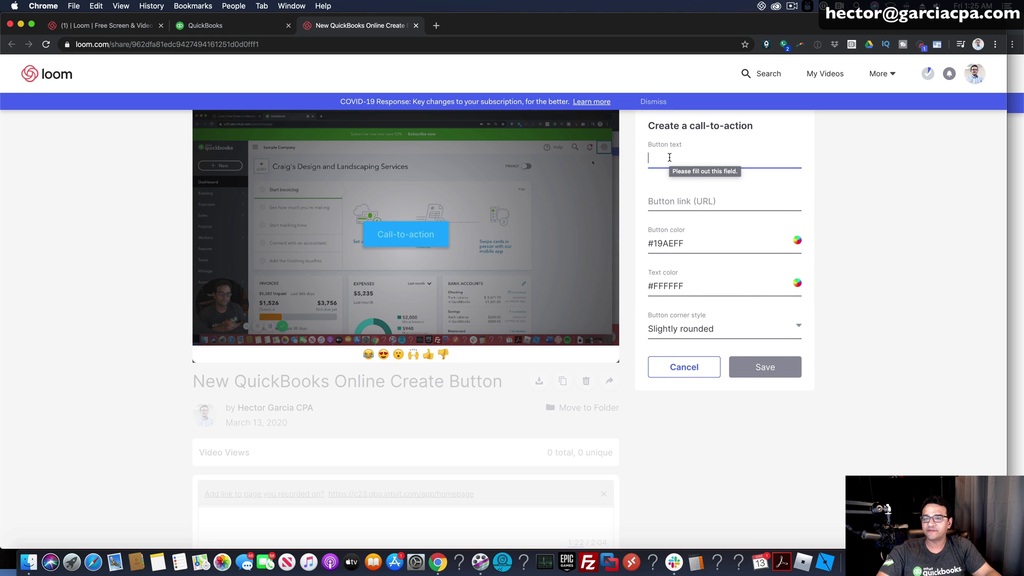
pyautogui.write('V')
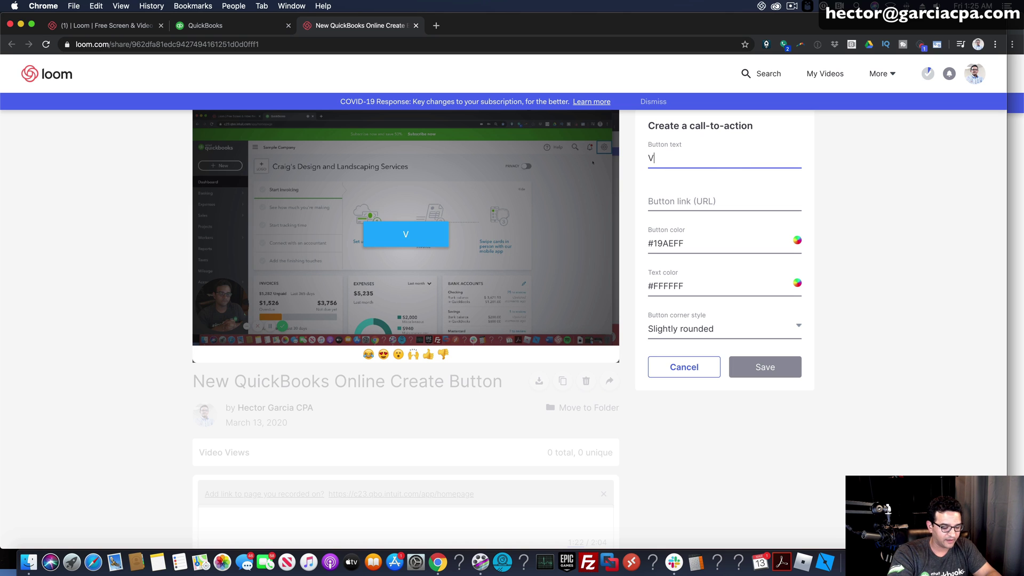
pyautogui.write('isit my website for mot')
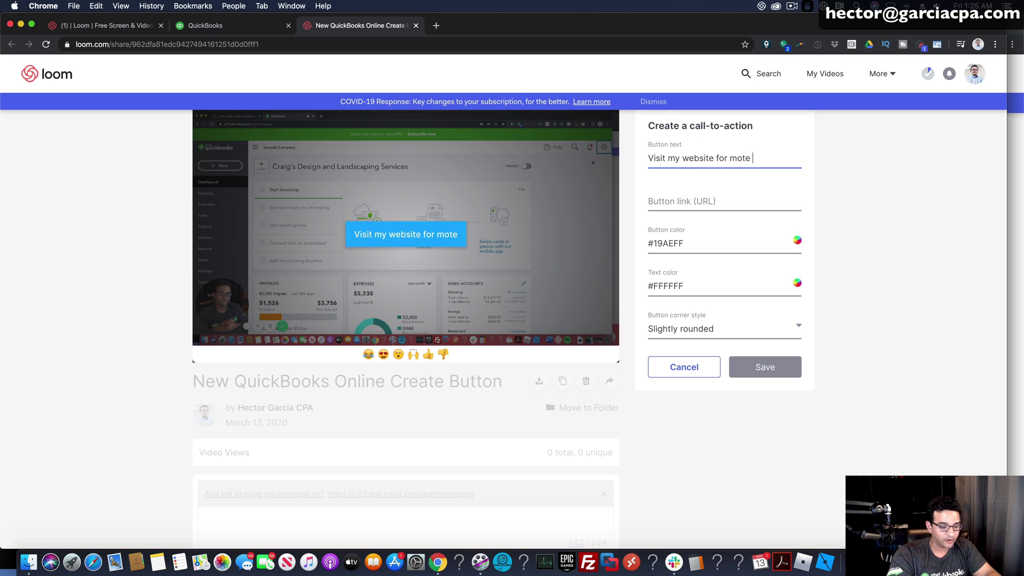
pyautogui.press('BackSpace')
pyautogui.write('re info')
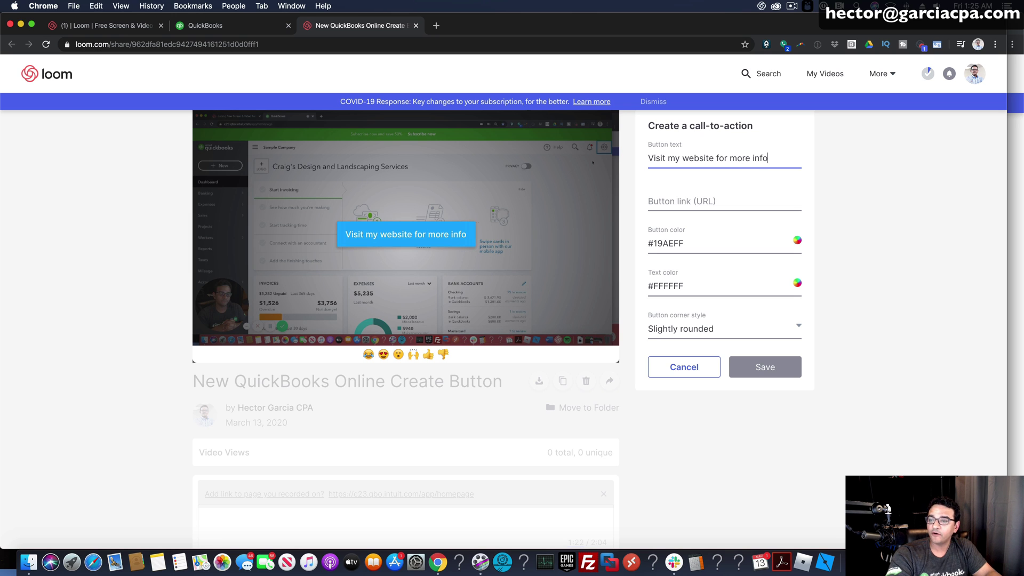
# - Link the call-to-action button to the owner's website address, give it the Rounded corner style, and save it
pyautogui.click(724, 201)
pyautogui.write('www.')
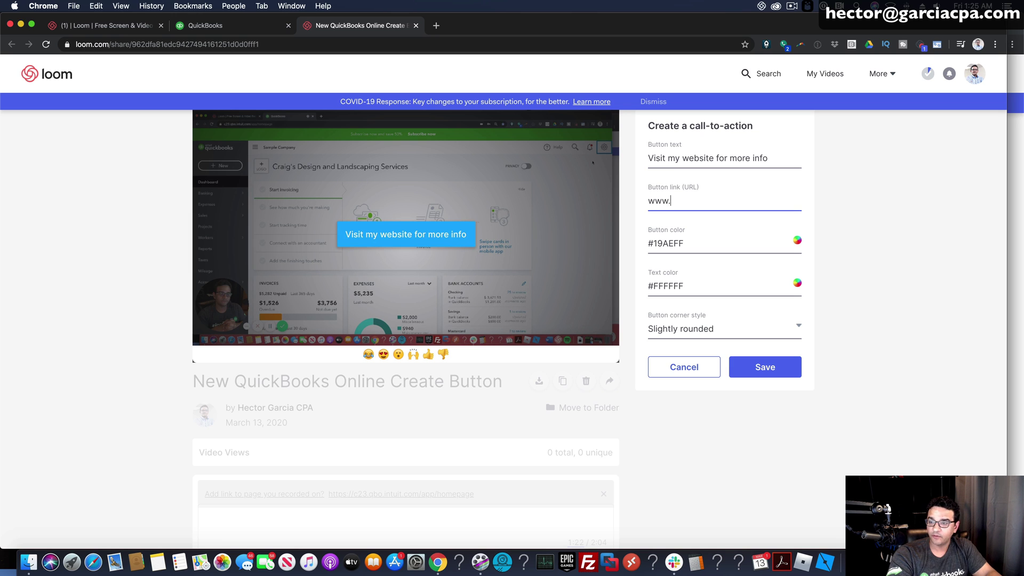
pyautogui.write('hectorga')
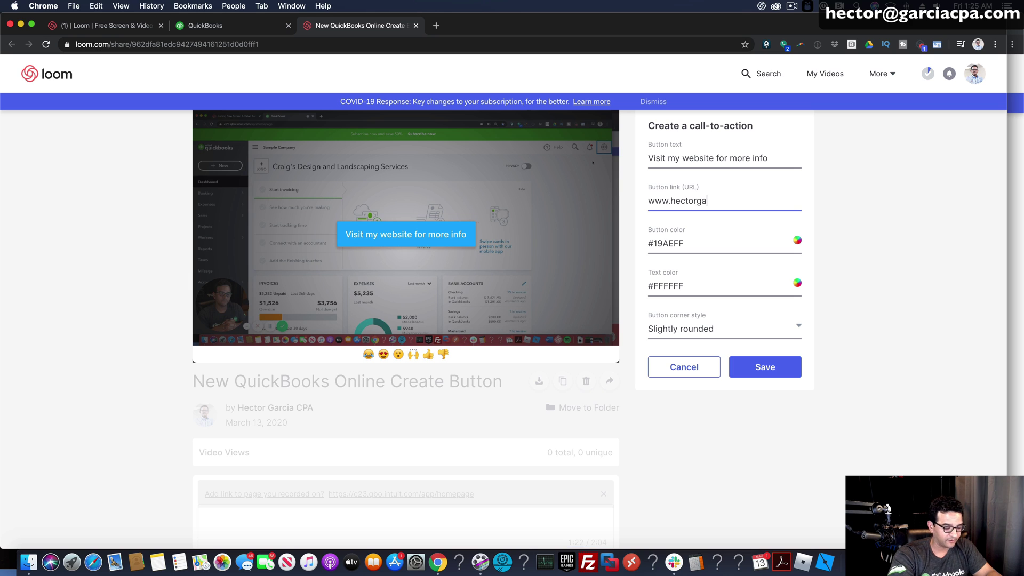
pyautogui.write('rcia.com')
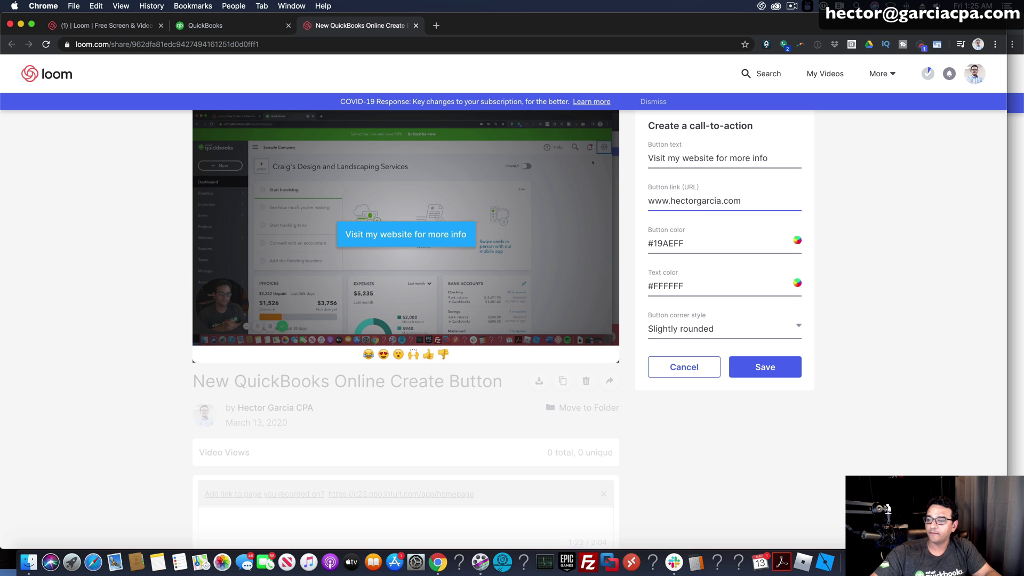
pyautogui.click(732, 329)
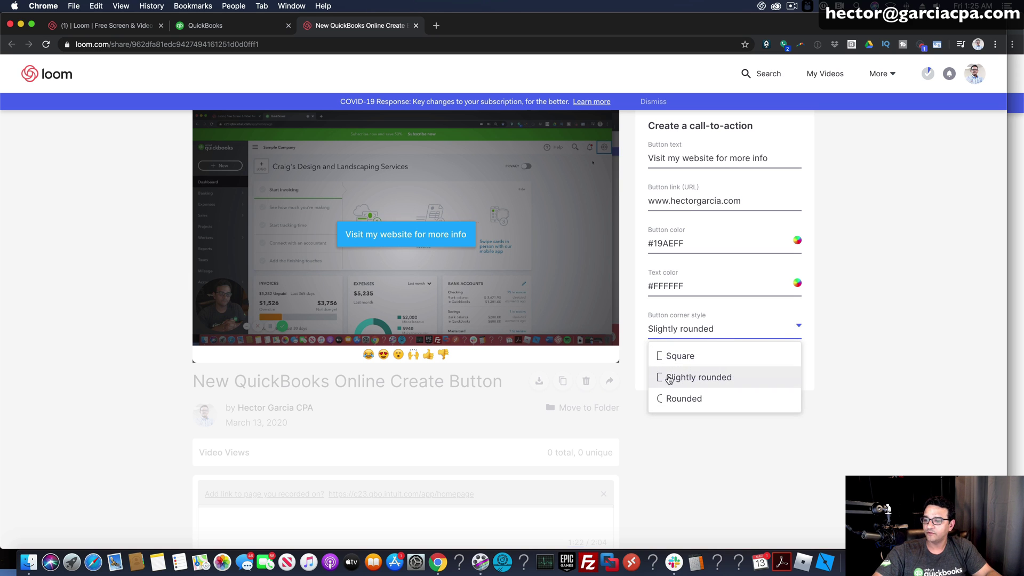
pyautogui.click(663, 400)
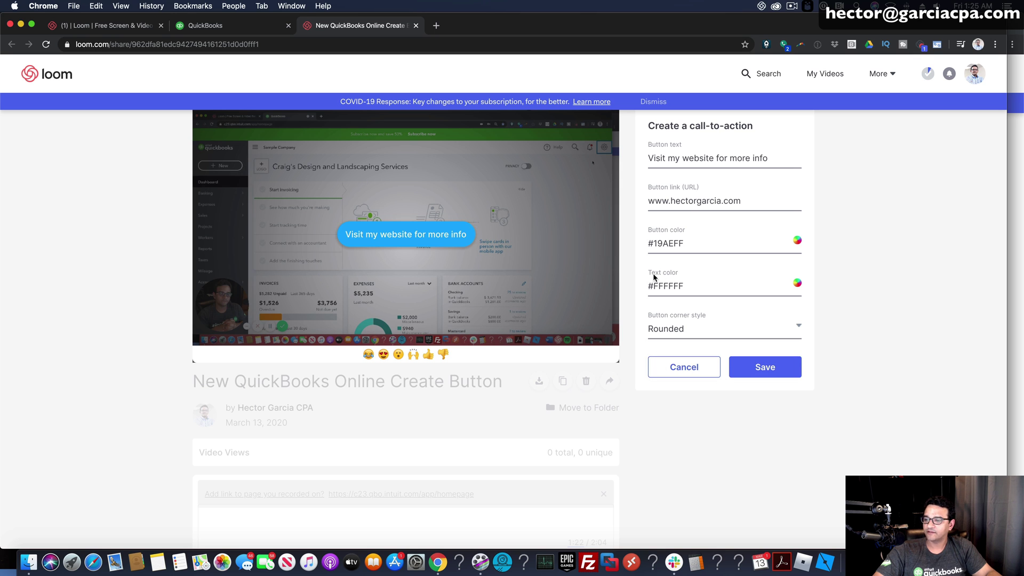
pyautogui.click(765, 367)
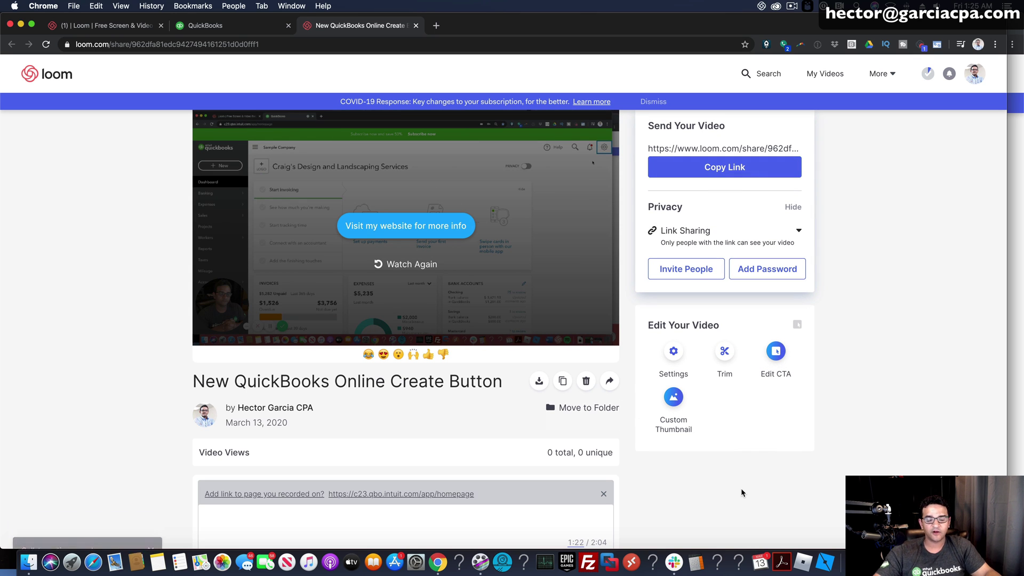
# - Look at the custom thumbnail upload options, close them without uploading, and look over the video page
pyautogui.click(674, 398)
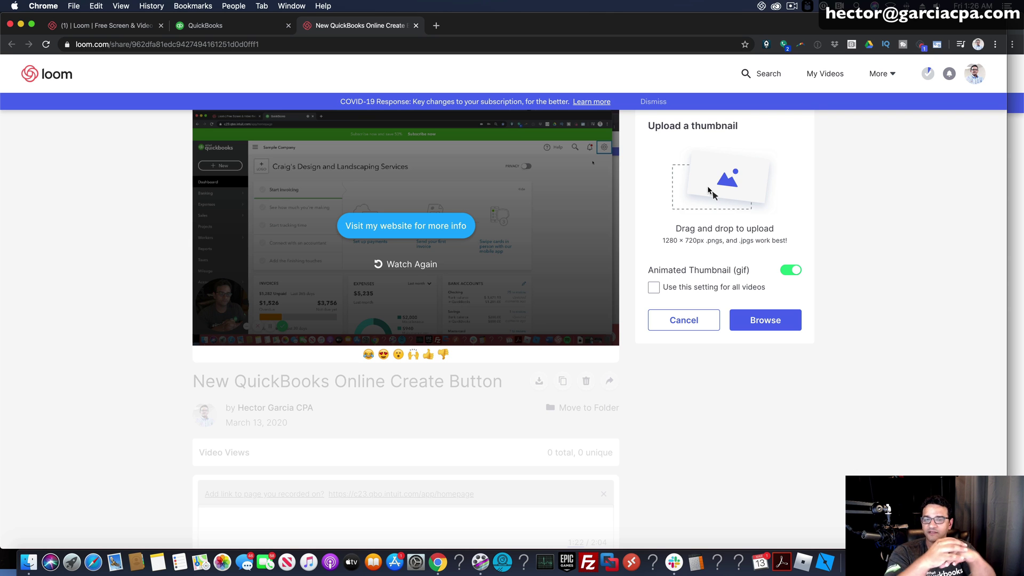
pyautogui.click(702, 327)
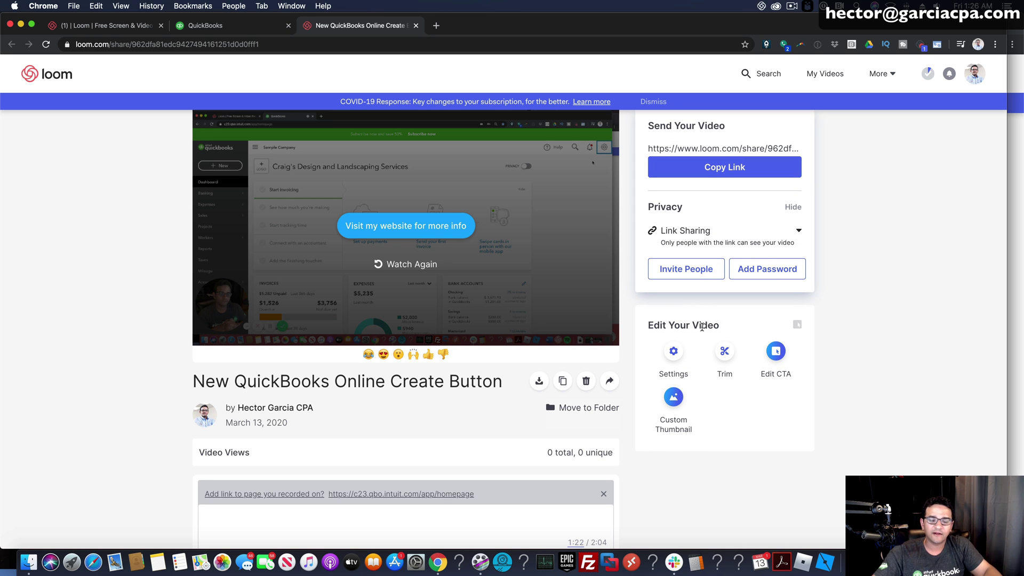
pyautogui.scroll(-2, 739, 434)
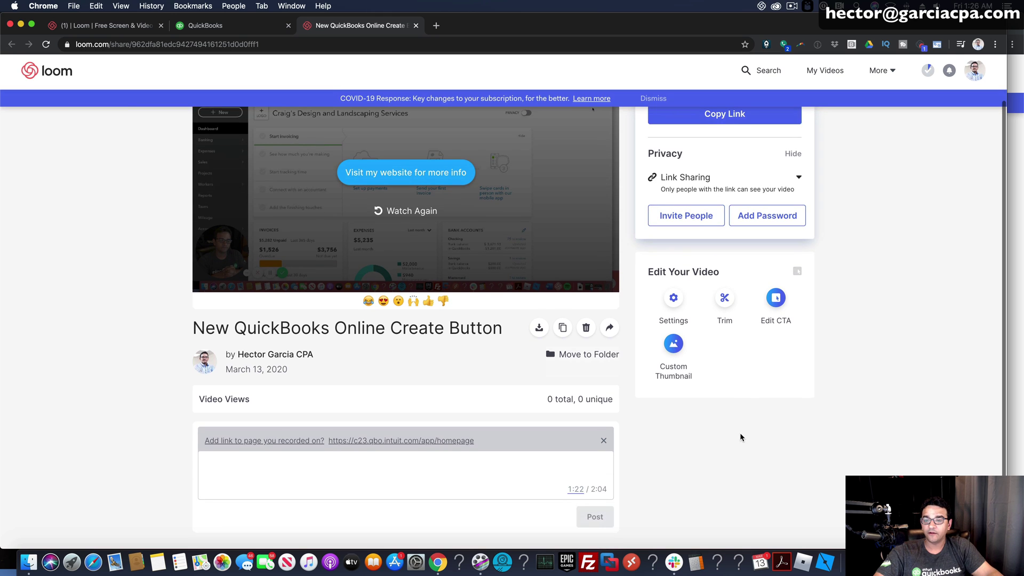
pyautogui.scroll(2, 740, 434)
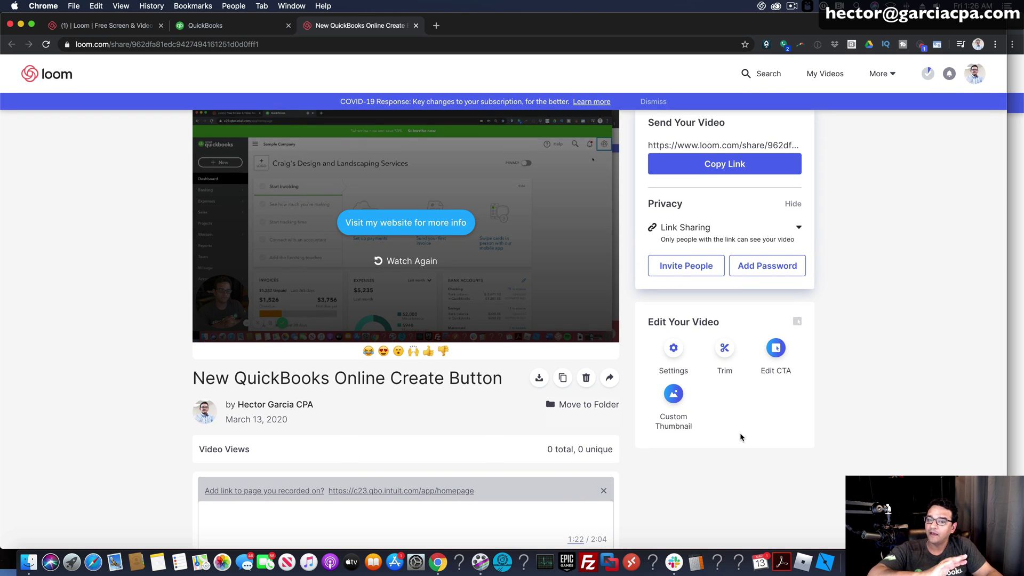
# - Copy the video's share link and open it in a new incognito window
pyautogui.click(734, 169)
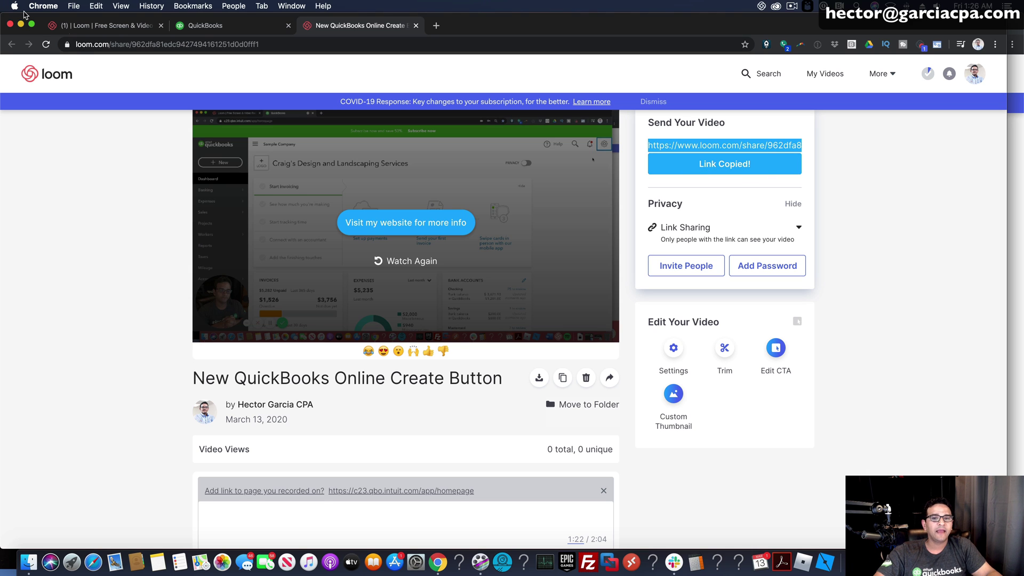
pyautogui.click(75, 5)
pyautogui.click(99, 42)
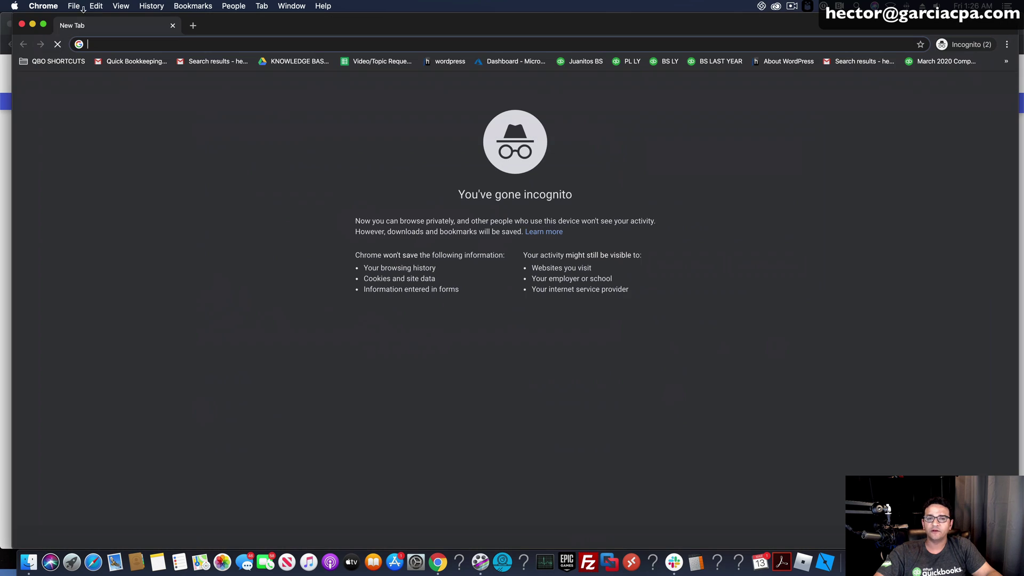
pyautogui.rightClick(141, 45)
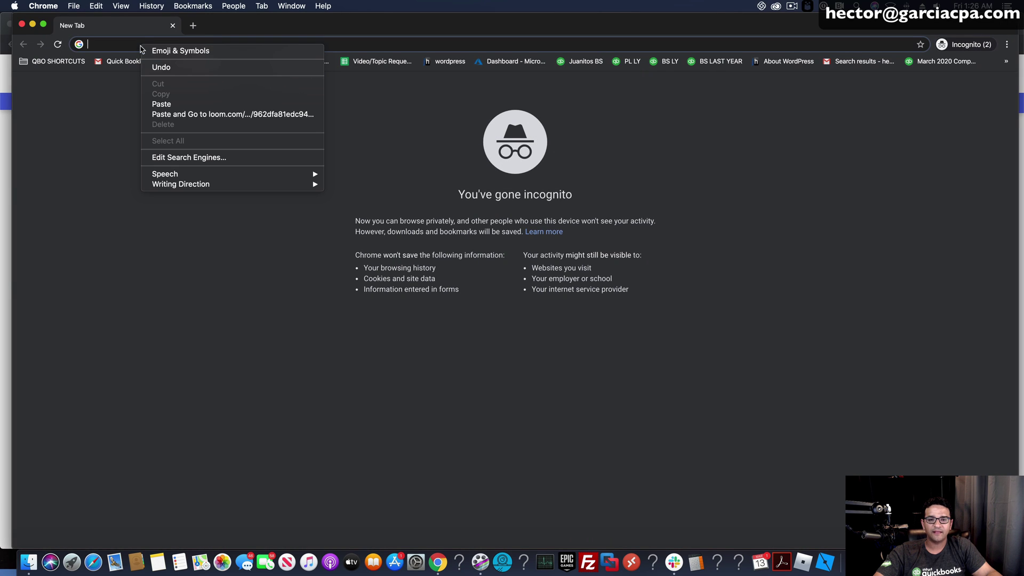
pyautogui.click(160, 103)
pyautogui.press('Return')
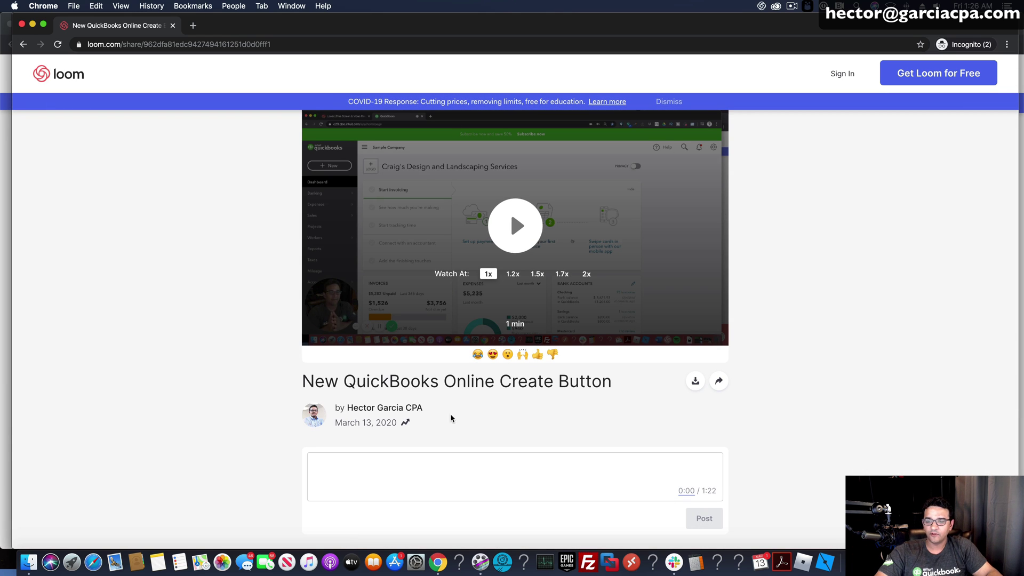
# - Look over the shared page as a signed-out viewer and briefly play the video to check the call-to-action button
pyautogui.click(368, 467)
pyautogui.scroll(-2, 428, 466)
pyautogui.scroll(2, 429, 466)
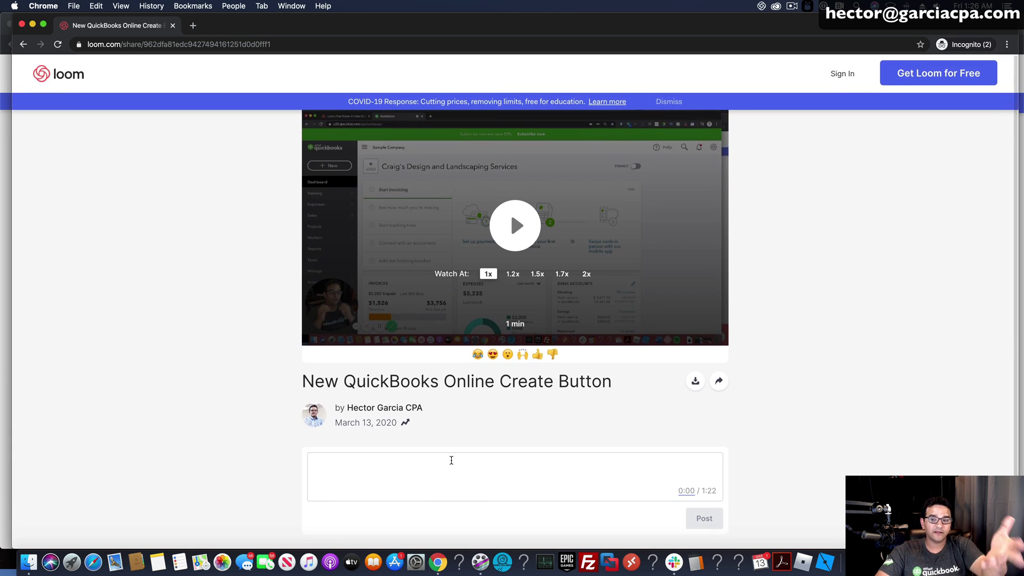
pyautogui.click(522, 279)
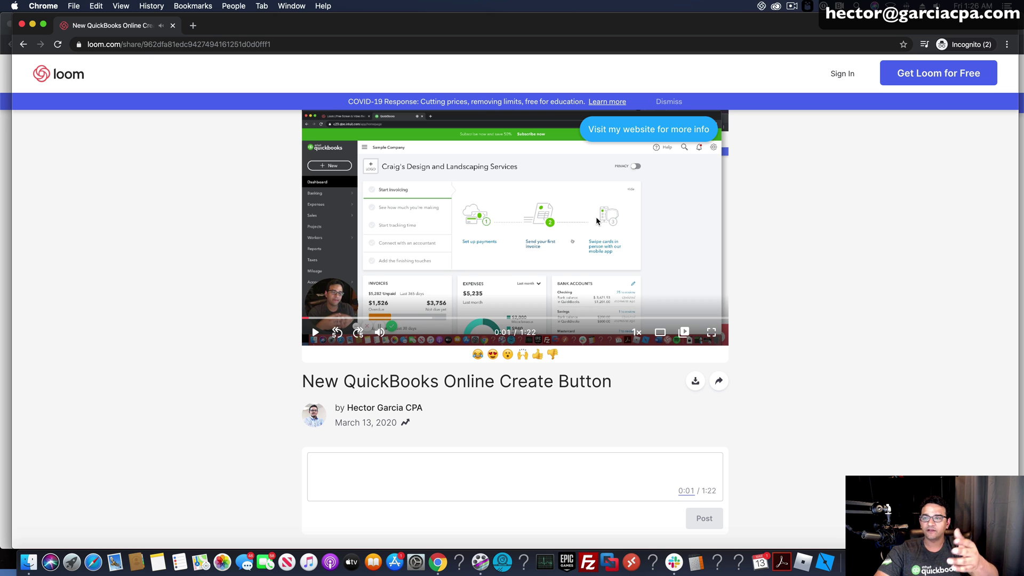
# - Test the call-to-action button on the shared page, close the website and the incognito window, and return to the owner's video page
pyautogui.click(650, 136)
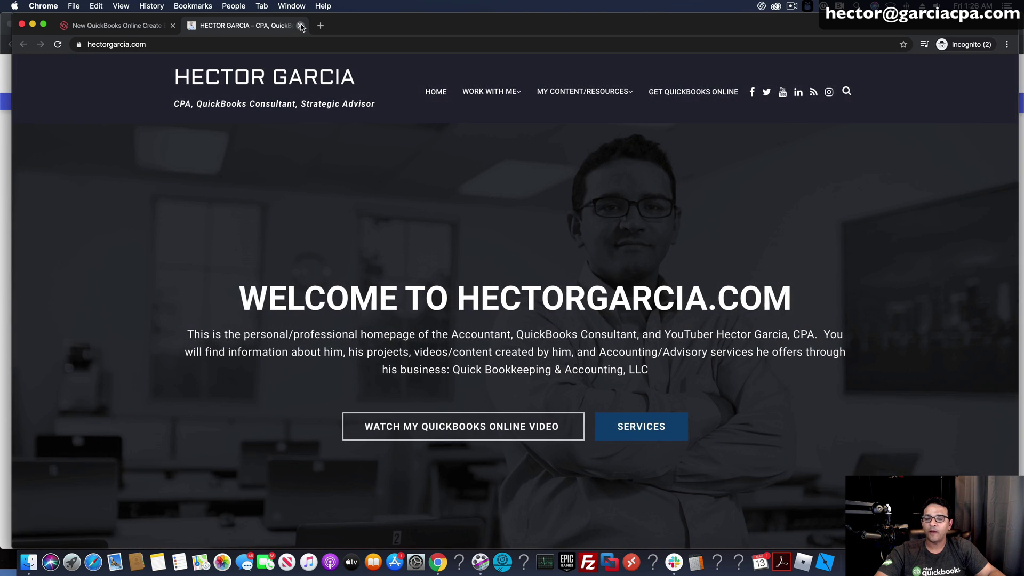
pyautogui.click(300, 26)
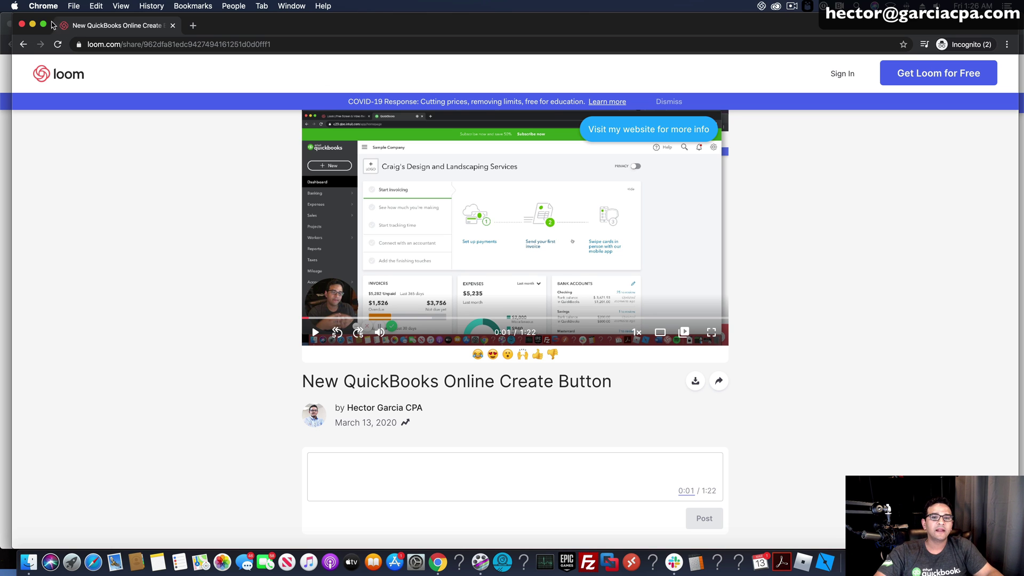
pyautogui.click(21, 24)
pyautogui.click(94, 261)
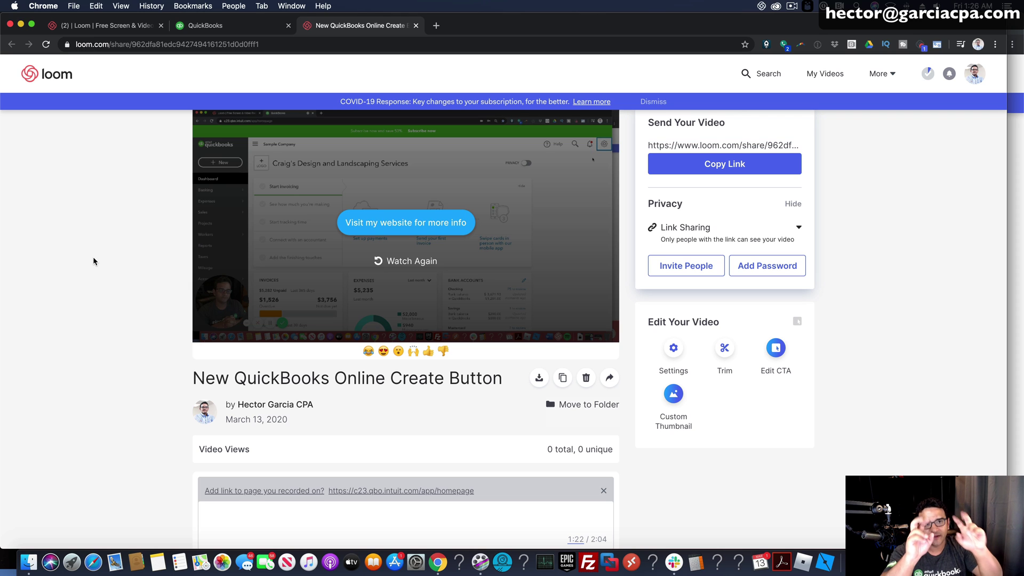
# - Download the video as an MP4 and reveal the downloaded file in Finder
pyautogui.click(539, 378)
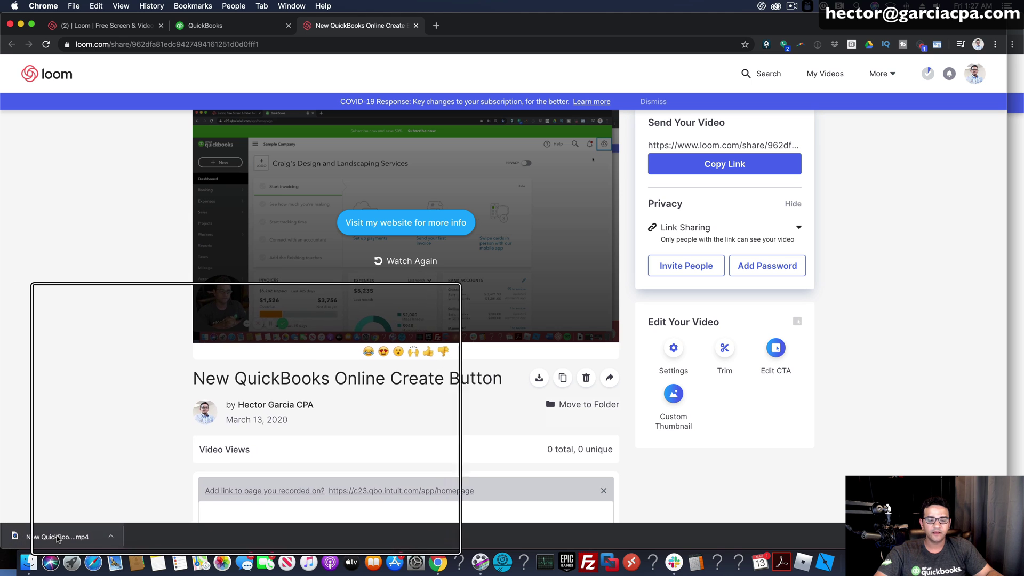
pyautogui.click(111, 536)
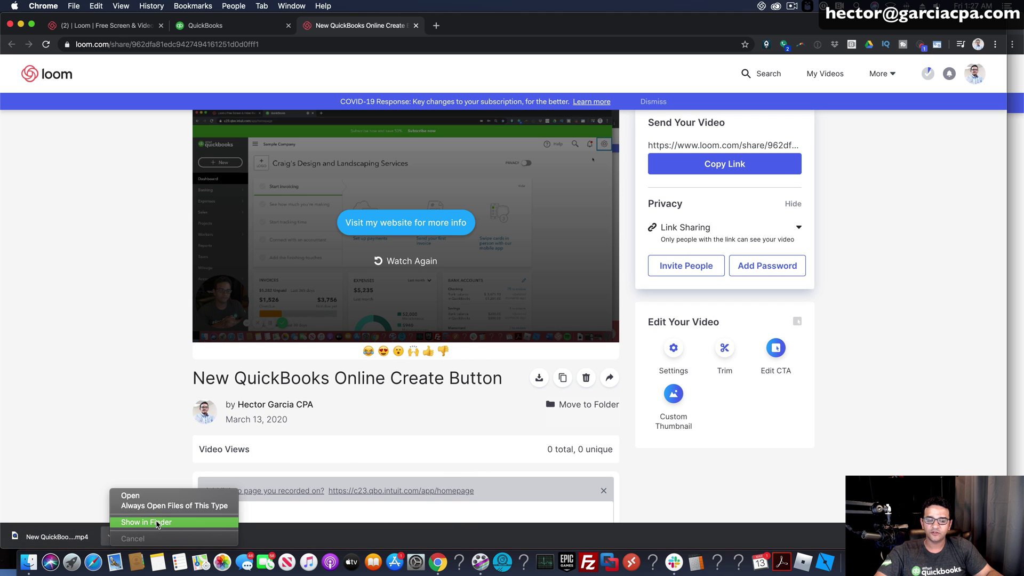
pyautogui.click(157, 526)
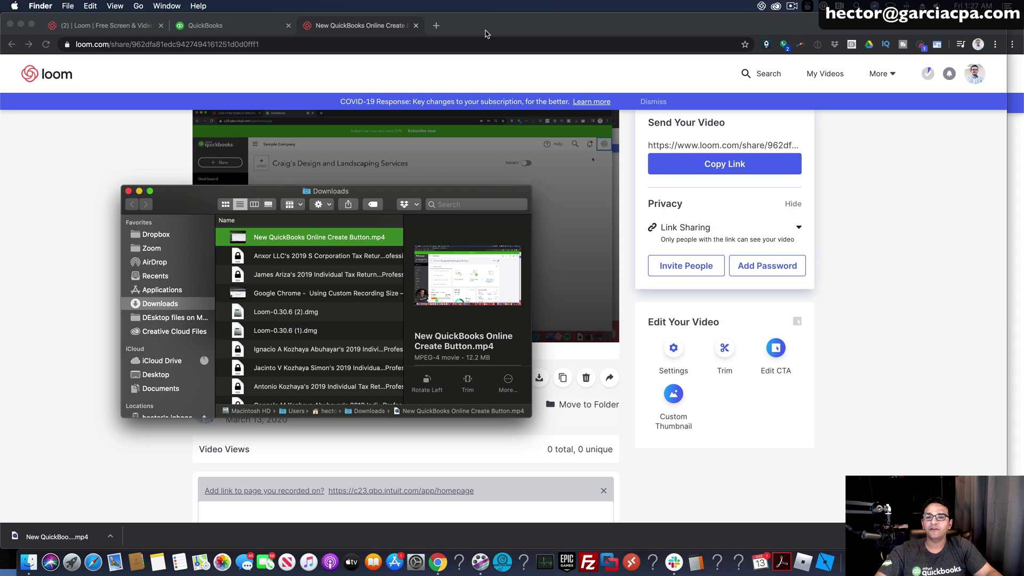
# - Search for YouTube in a new browser tab, check the signed-in Google accounts, and open the YouTube site
pyautogui.click(434, 29)
pyautogui.click(436, 25)
pyautogui.write('youi')
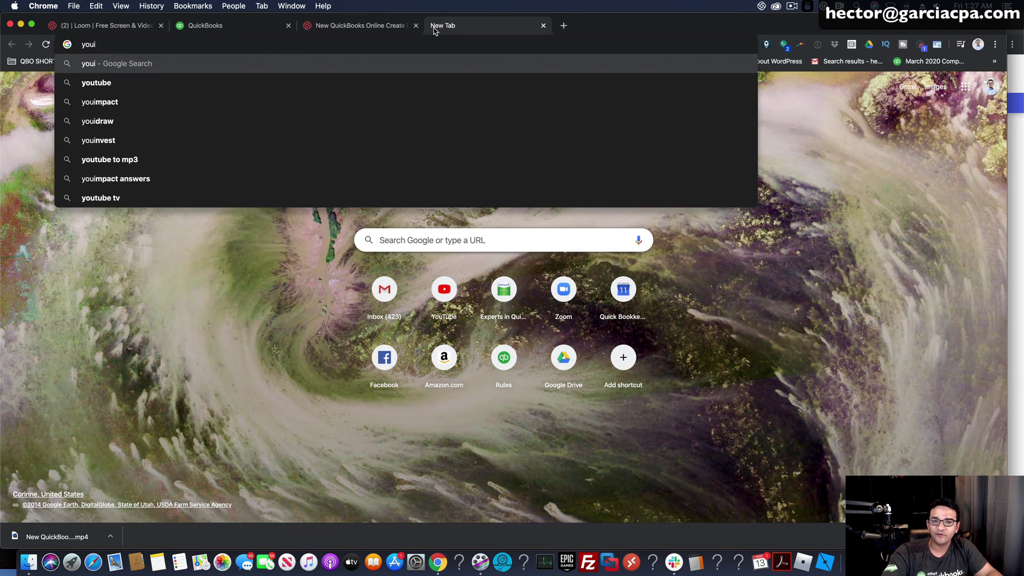
pyautogui.press('Down')
pyautogui.press('Return')
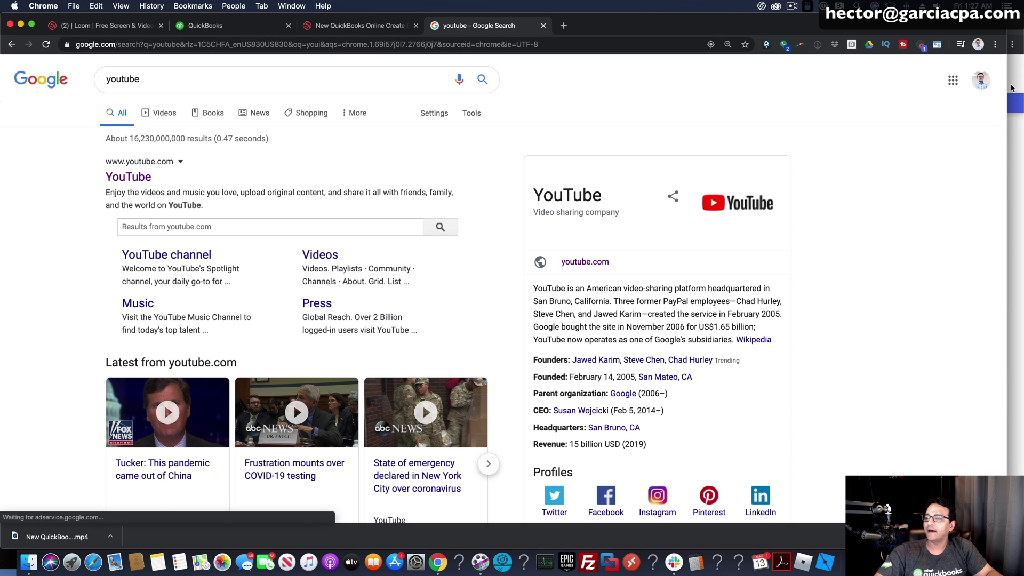
pyautogui.click(987, 79)
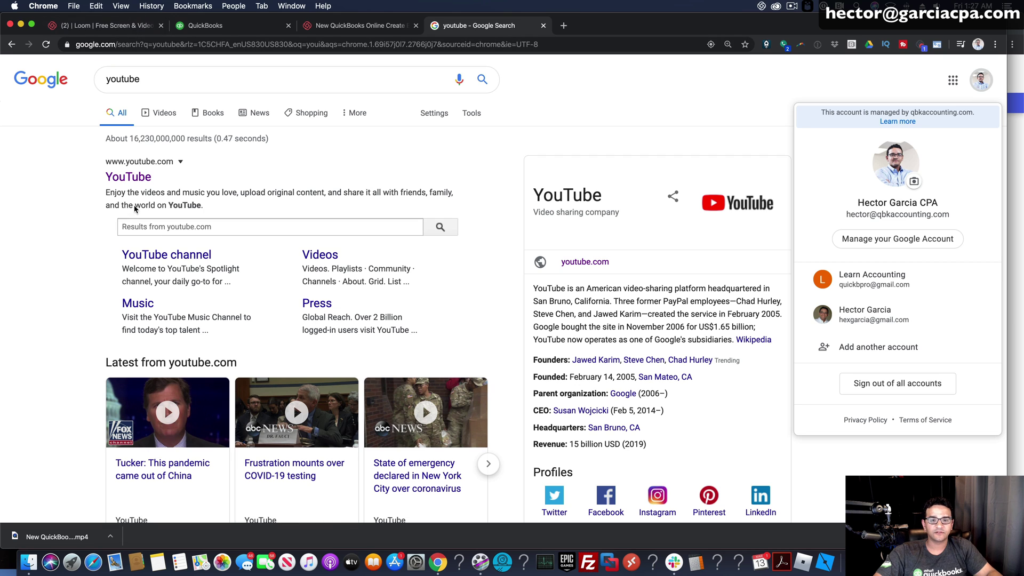
pyautogui.click(128, 176)
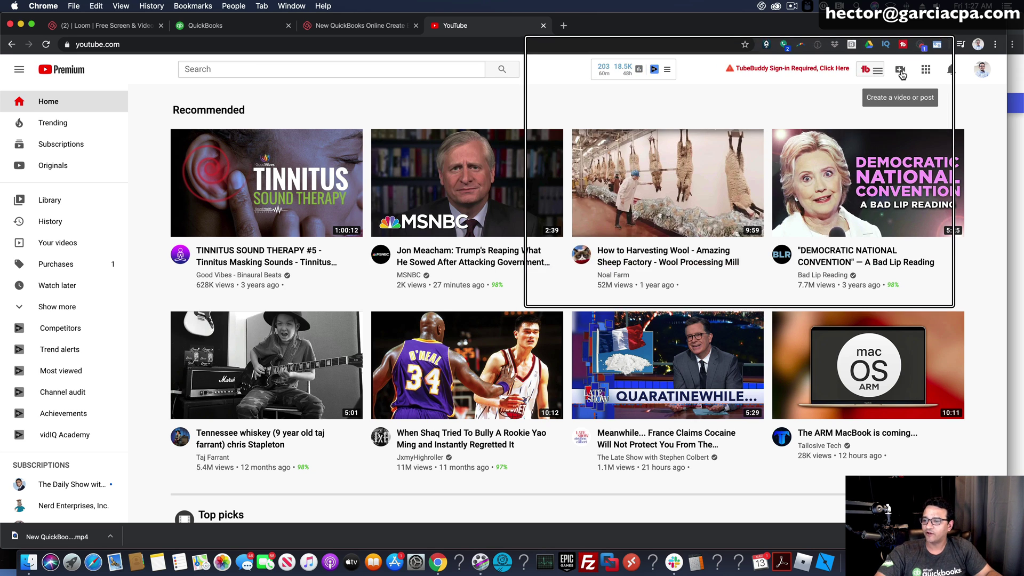
# - Upload New QuickBooks Online Create Button.mp4 from the Downloads folder to YouTube, leave it as an unpublished draft, and close YouTube Studio
pyautogui.click(901, 72)
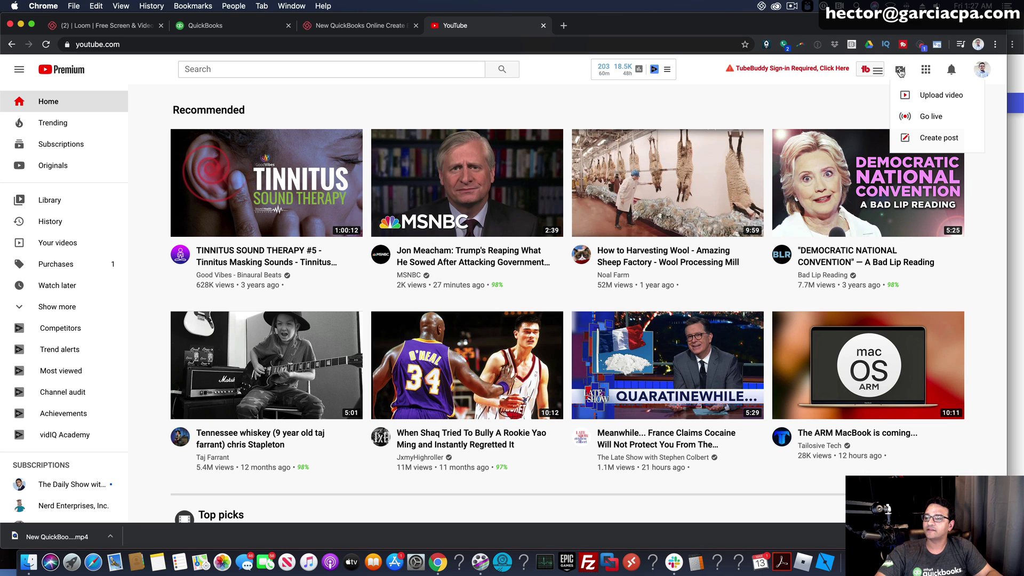
pyautogui.click(928, 97)
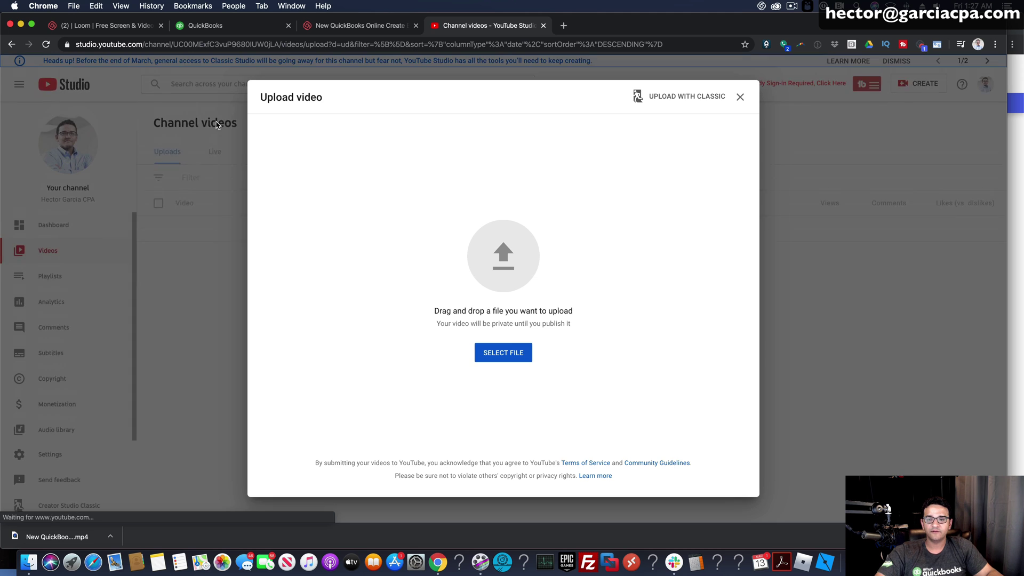
pyautogui.click(505, 353)
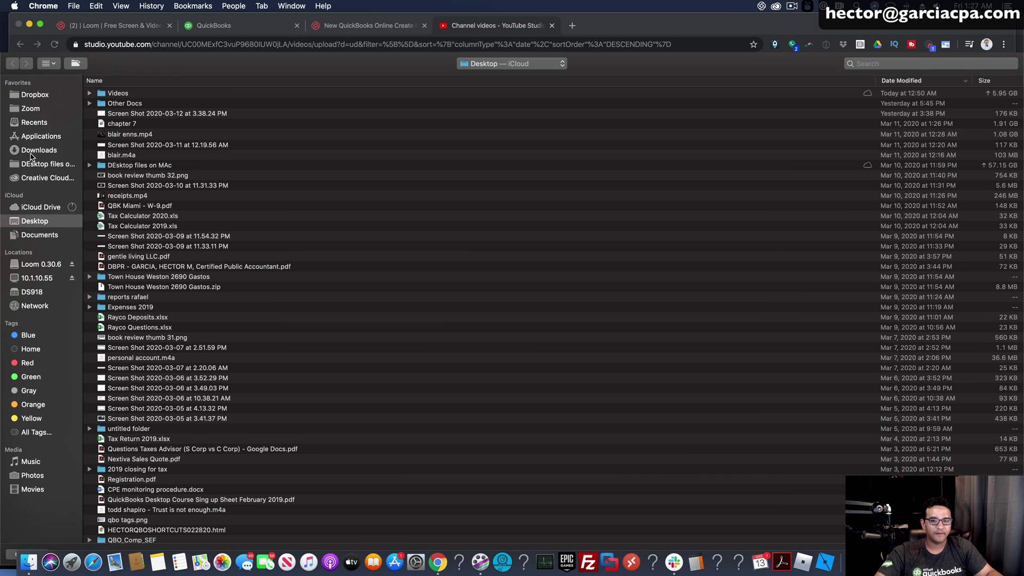
pyautogui.click(34, 152)
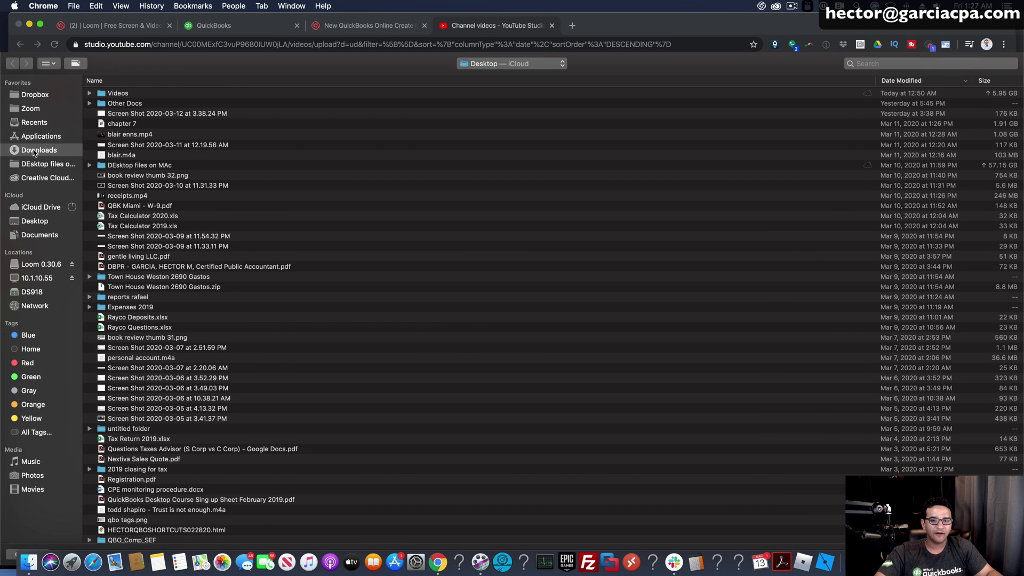
pyautogui.click(159, 93)
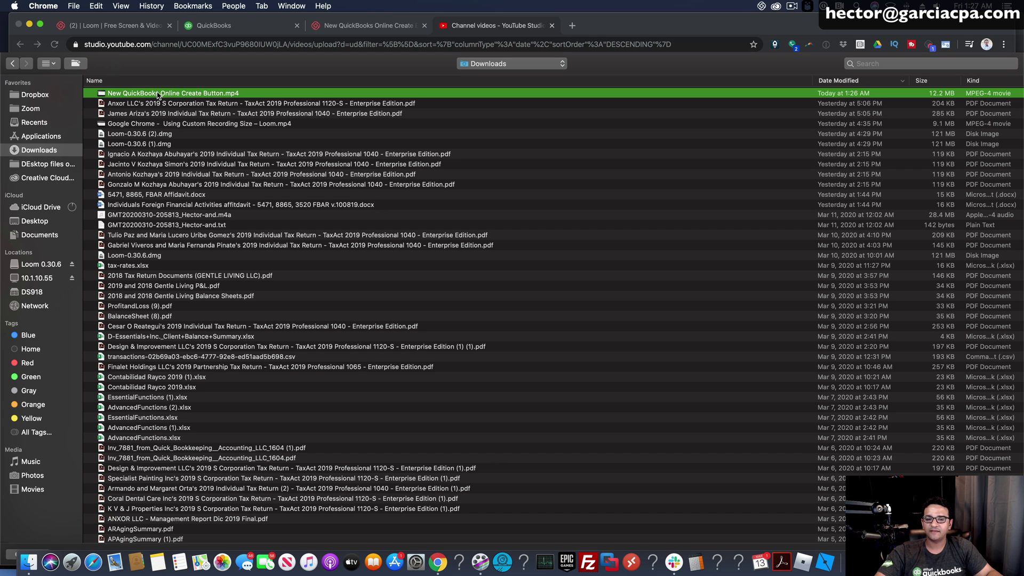
pyautogui.doubleClick(158, 93)
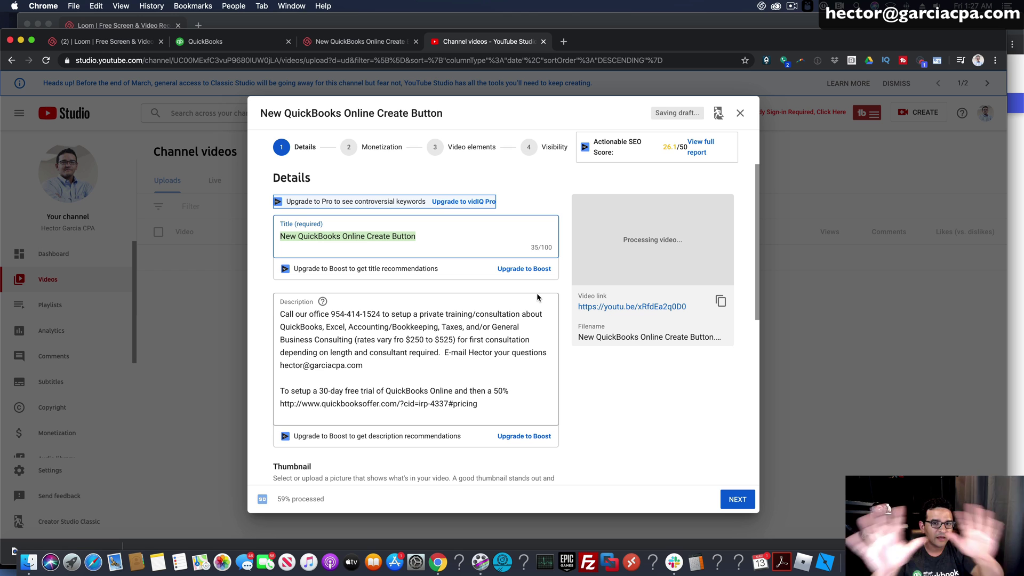
pyautogui.click(740, 113)
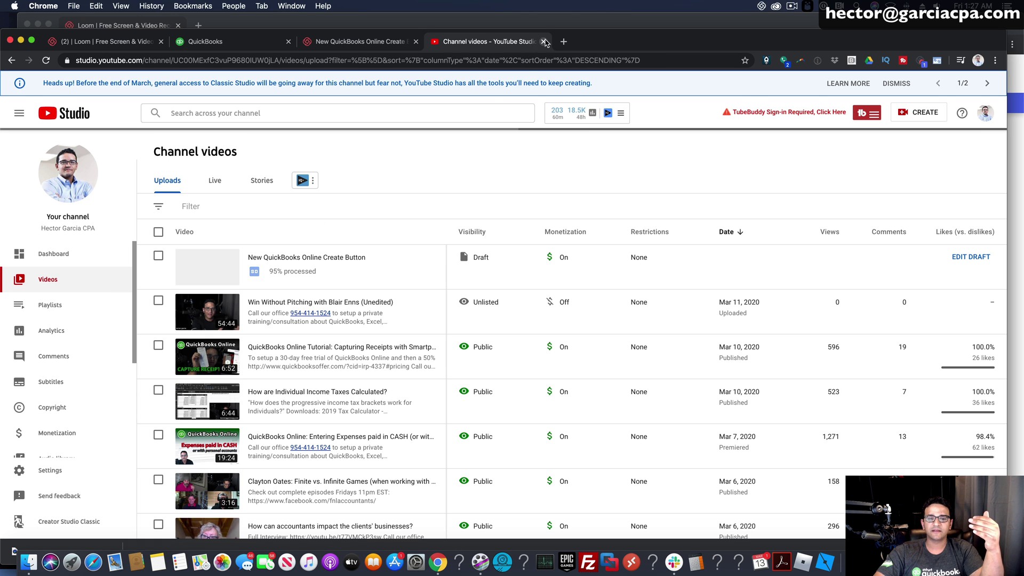
pyautogui.click(544, 41)
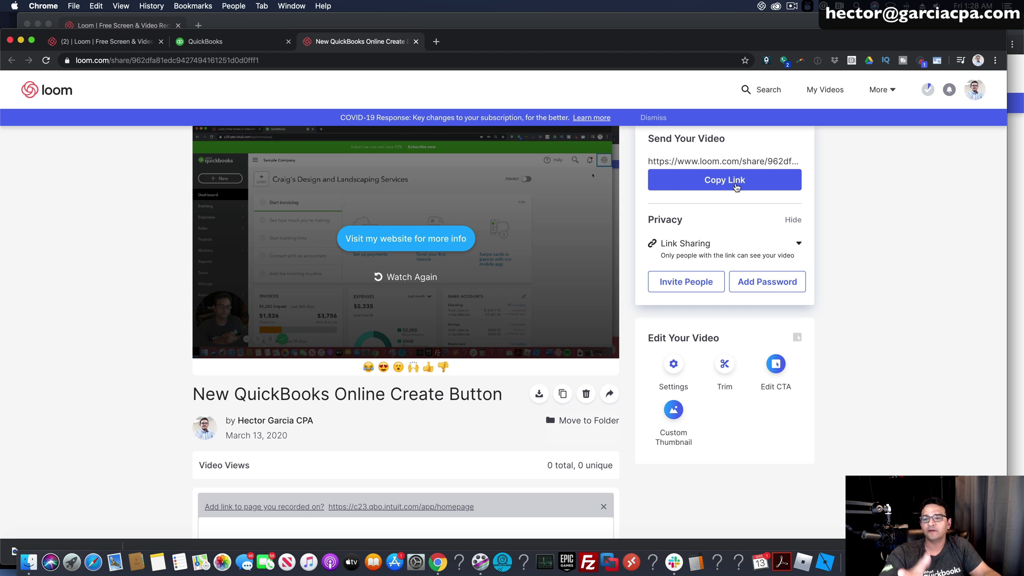
# - Review the video's privacy choices, keeping Link Sharing, and look at the Custom Access and Password Protect forms without saving either
pyautogui.click(740, 243)
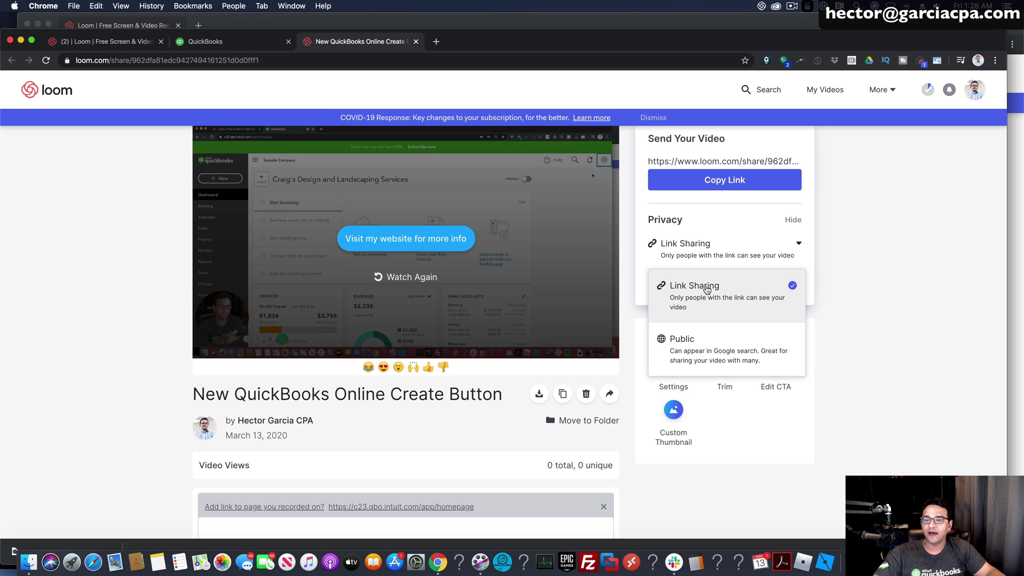
pyautogui.click(700, 288)
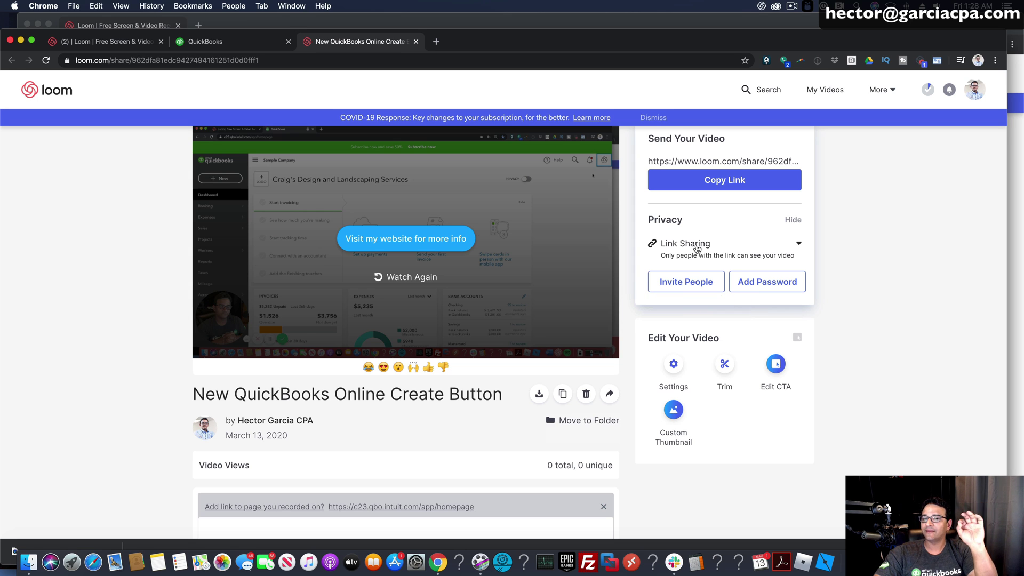
pyautogui.click(691, 283)
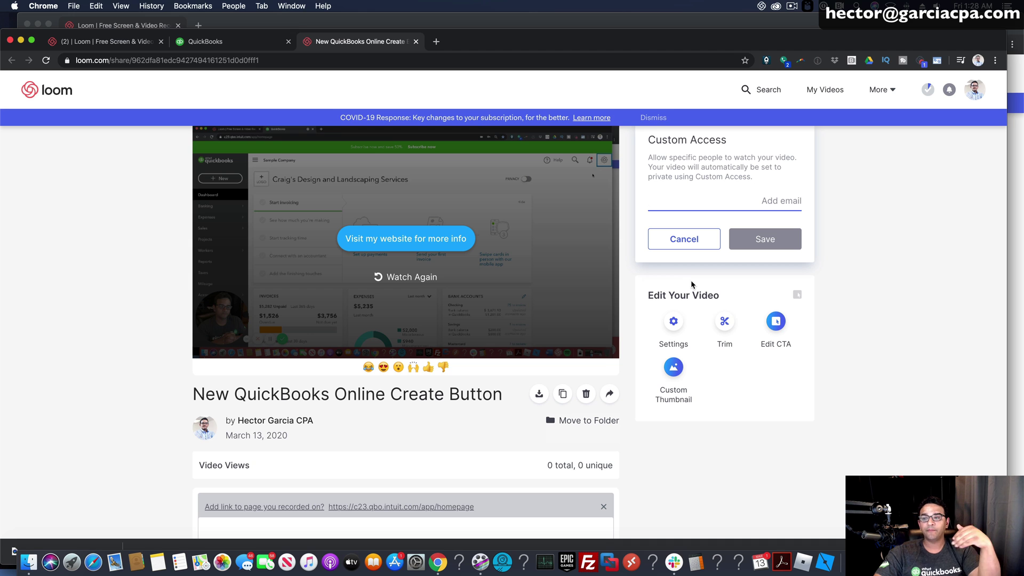
pyautogui.click(697, 242)
pyautogui.click(765, 281)
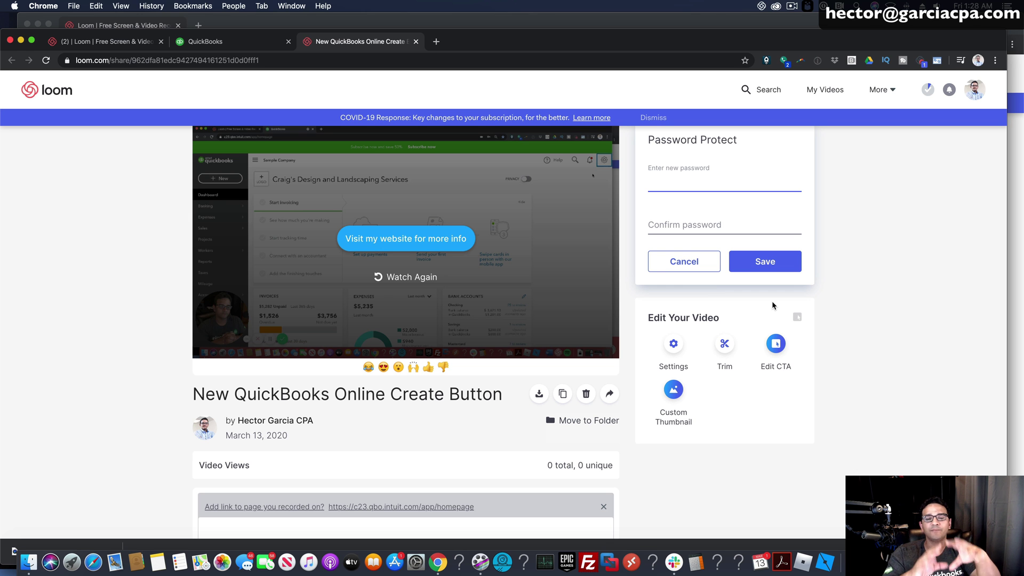
pyautogui.click(687, 265)
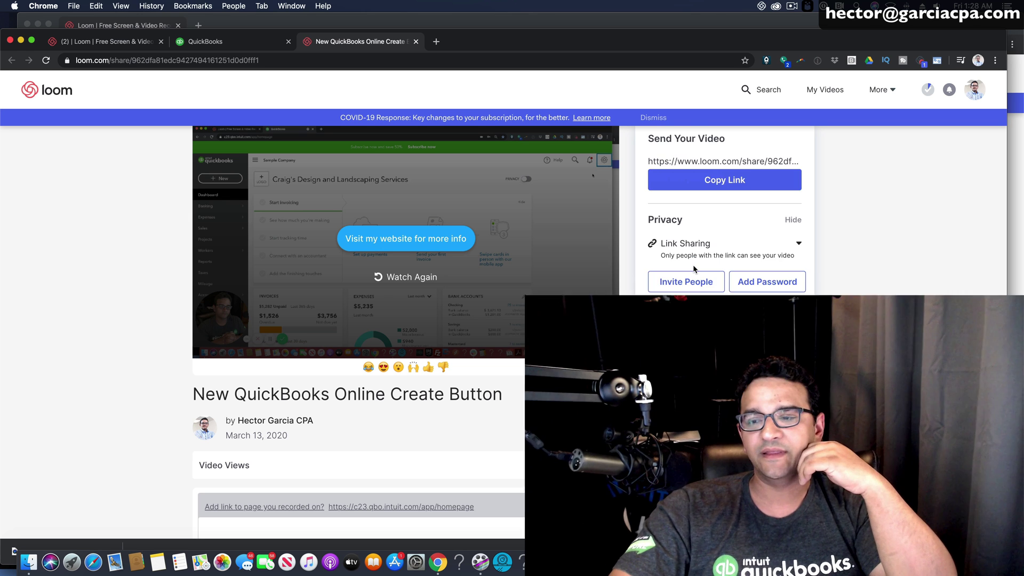